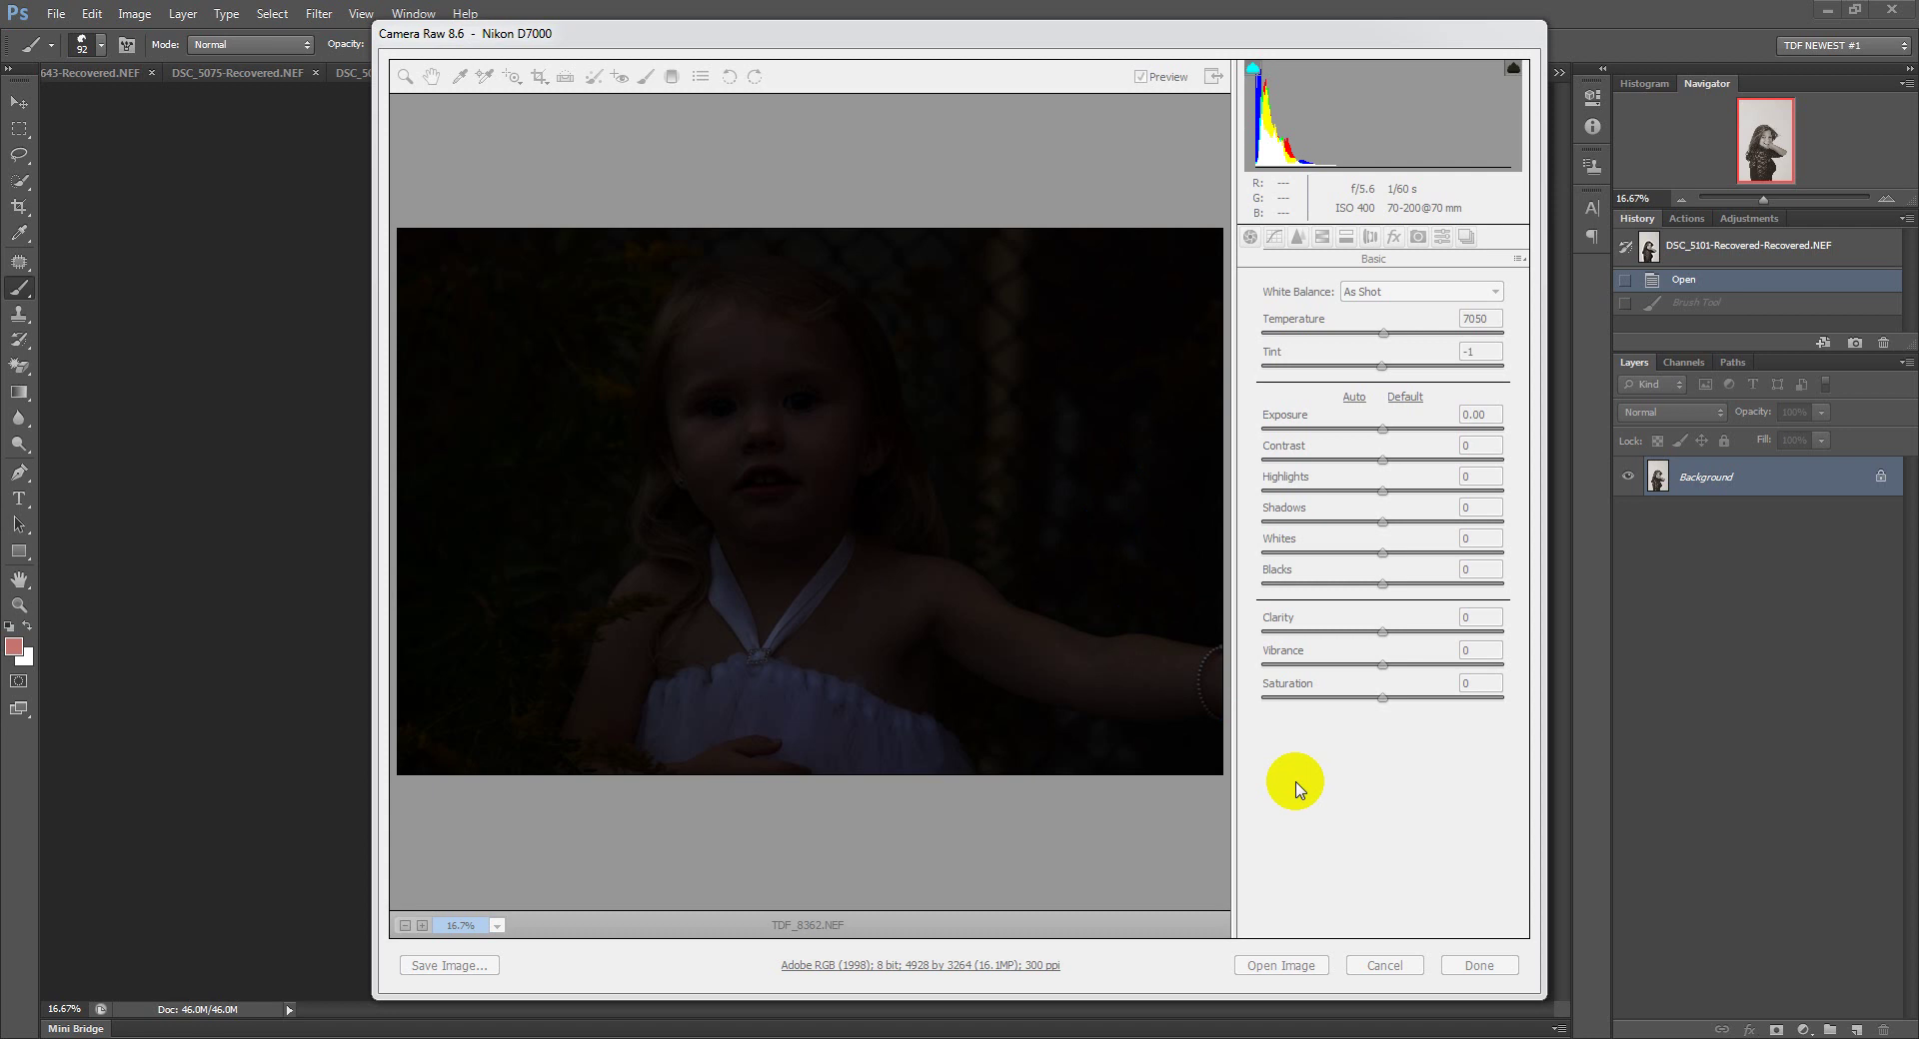
# Set the raw photo's exposure to +3.40 and shadows to +86, and open the image for editing.
pyautogui.moveTo(915, 705)
pyautogui.mouseDown()
pyautogui.moveTo(1036, 637)
pyautogui.moveTo(1085, 569)
pyautogui.mouseUp()
pyautogui.moveTo(1384, 430); pyautogui.dragTo(1467, 432)
pyautogui.moveTo(1384, 521); pyautogui.dragTo(1469, 530)
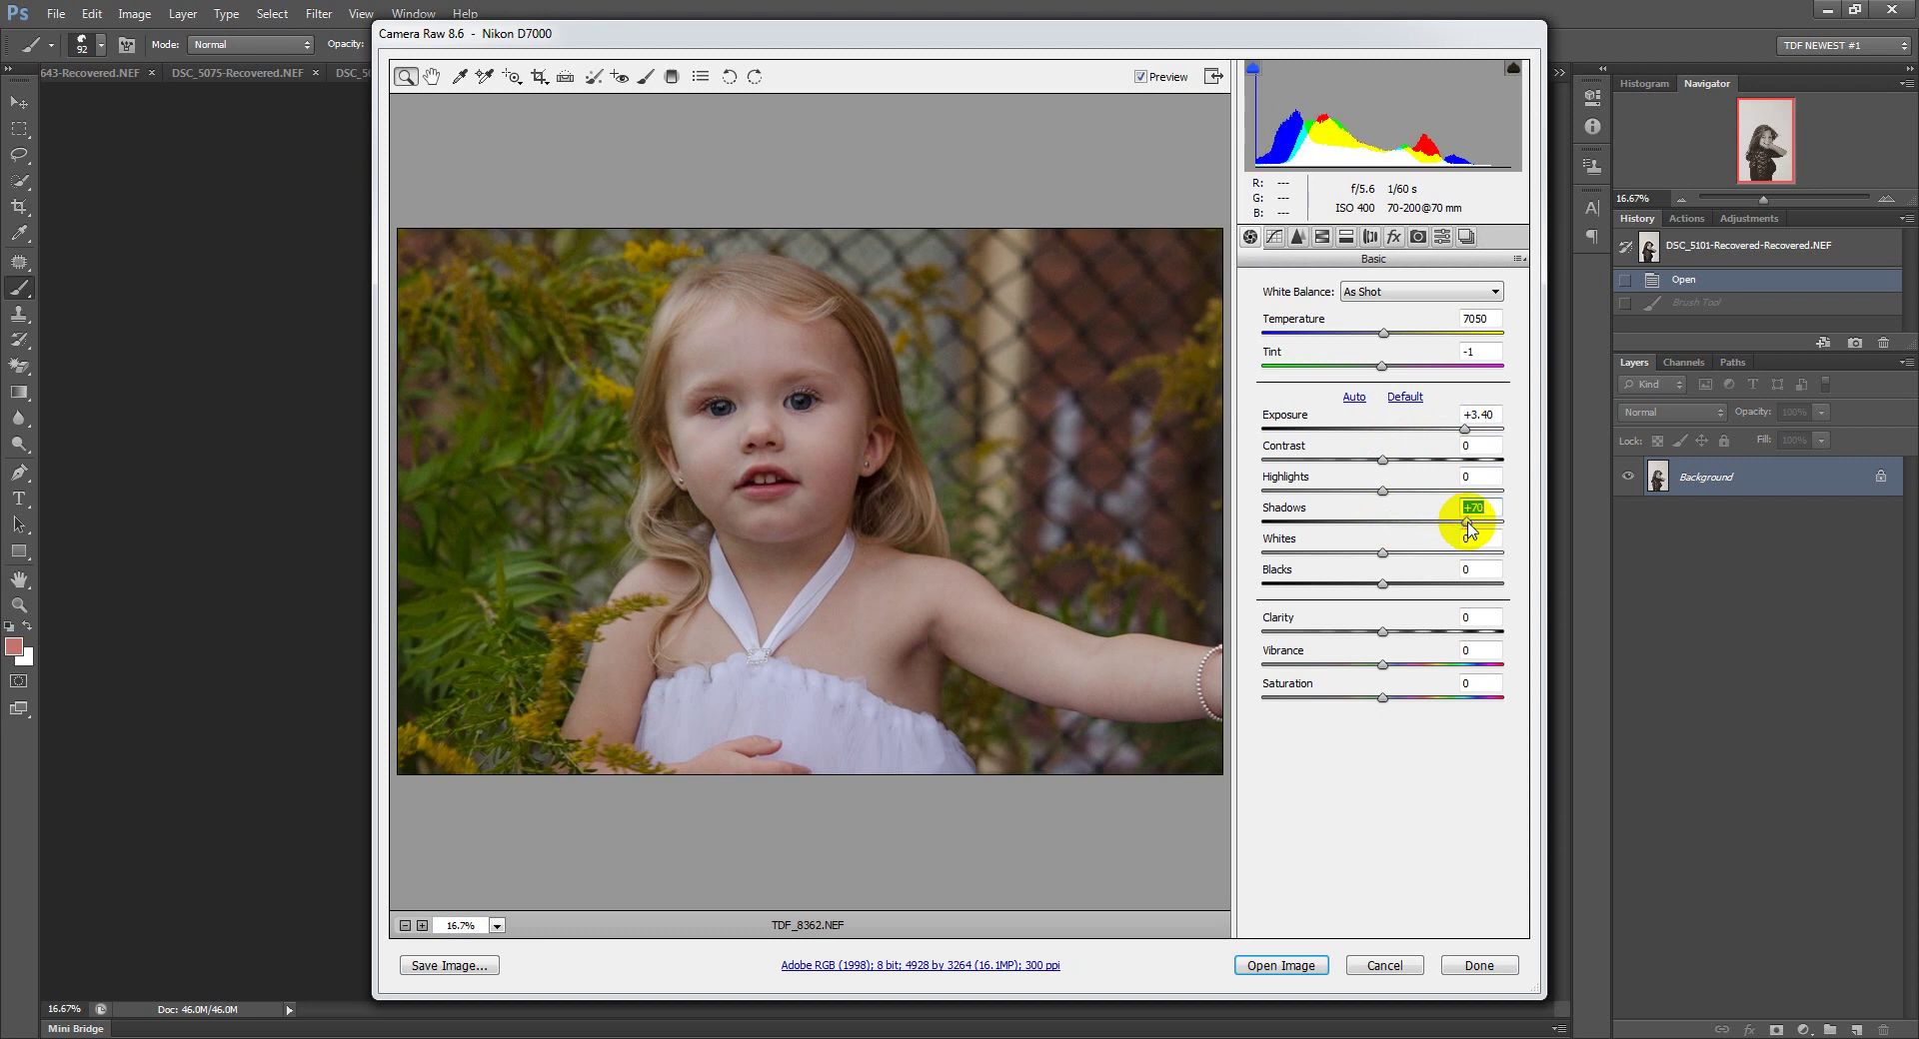
pyautogui.moveTo(1468, 530); pyautogui.dragTo(1489, 531)
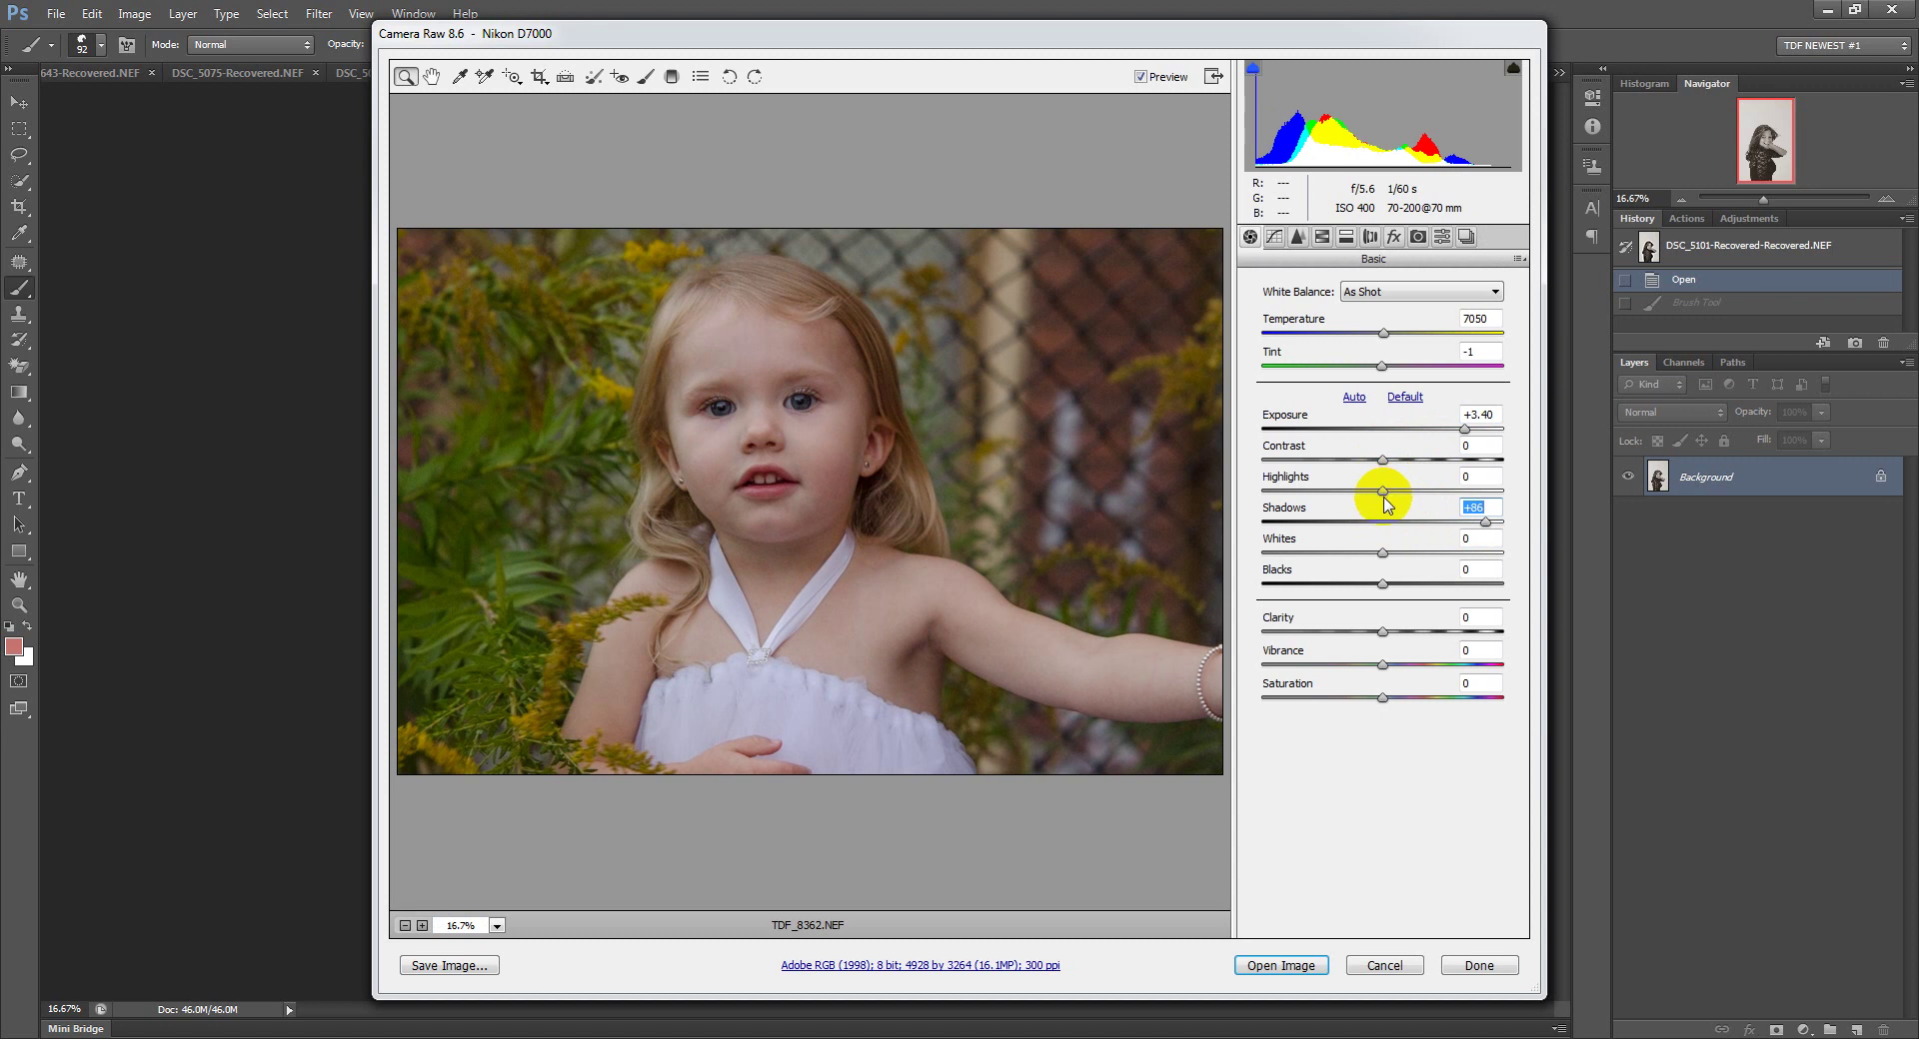
pyautogui.click(1280, 966)
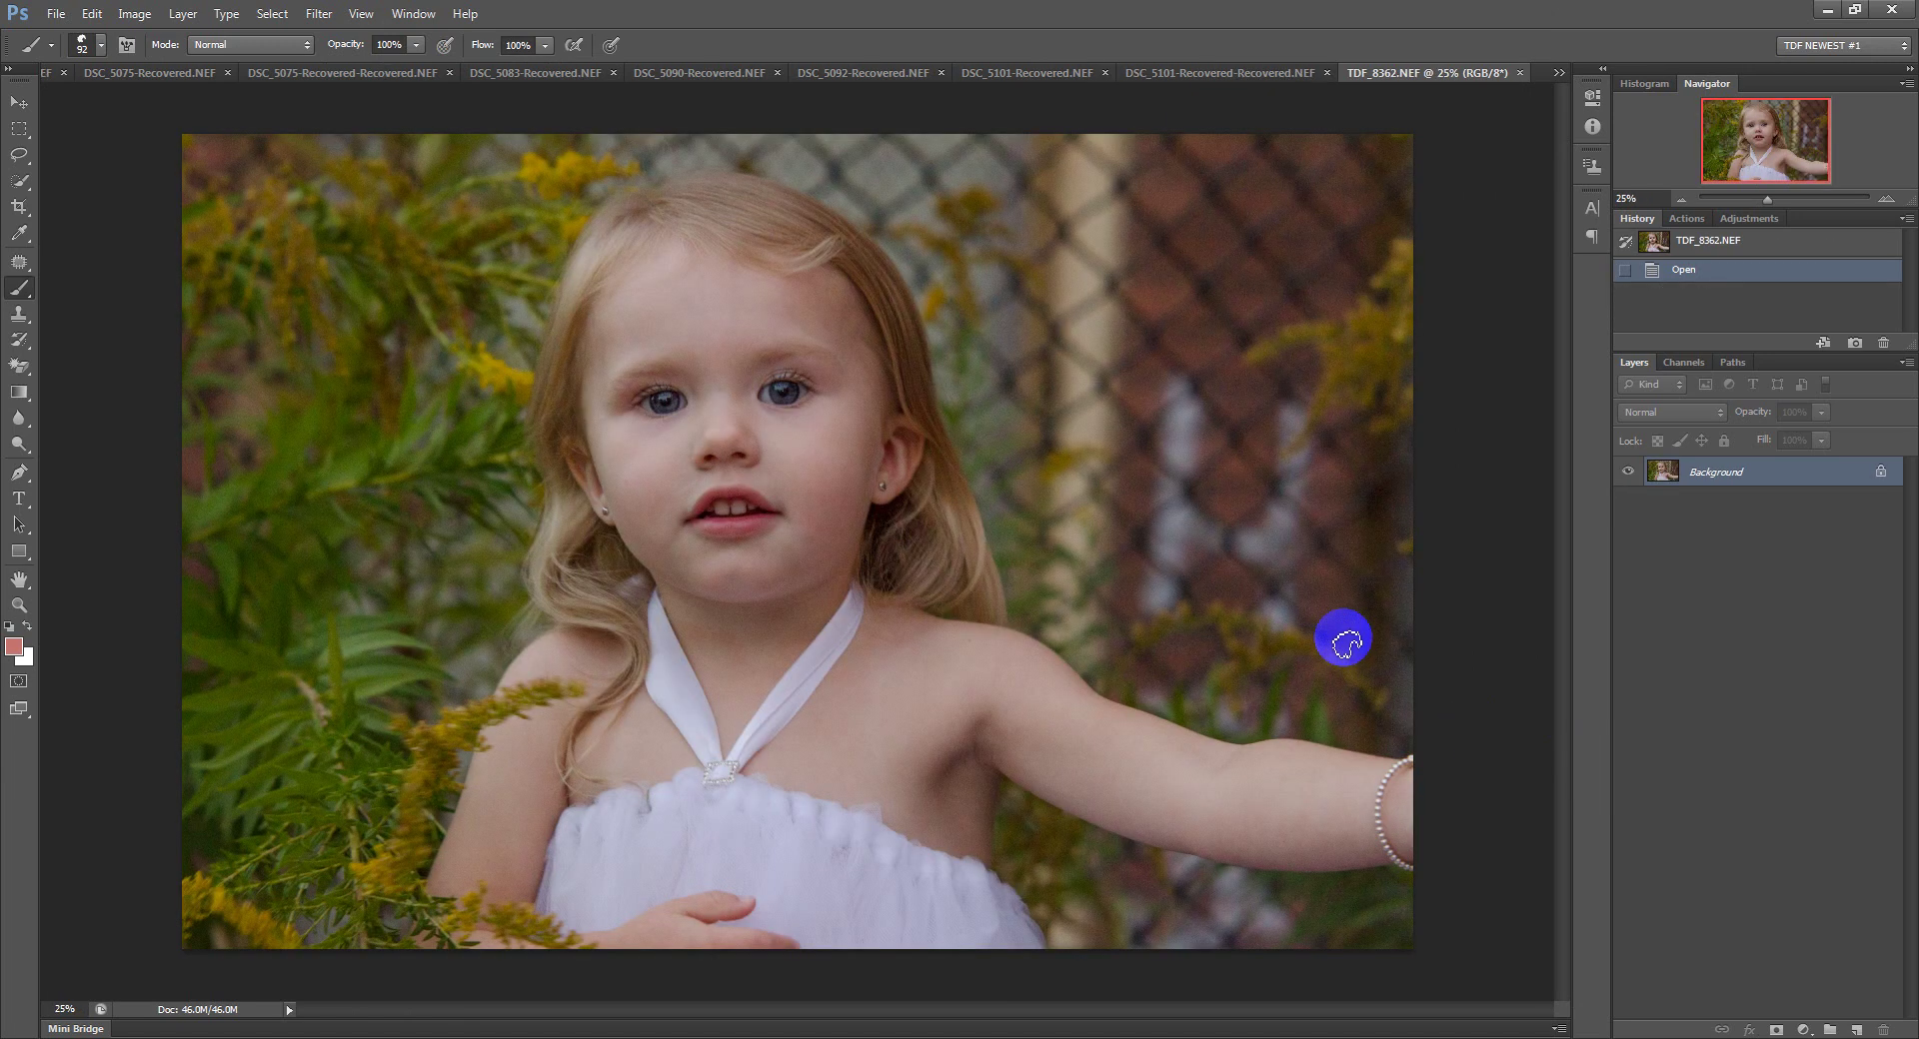
# Duplicate the Background layer and apply Noise Ninja noise reduction to the copy using its automatic profile.
pyautogui.click(19, 605)
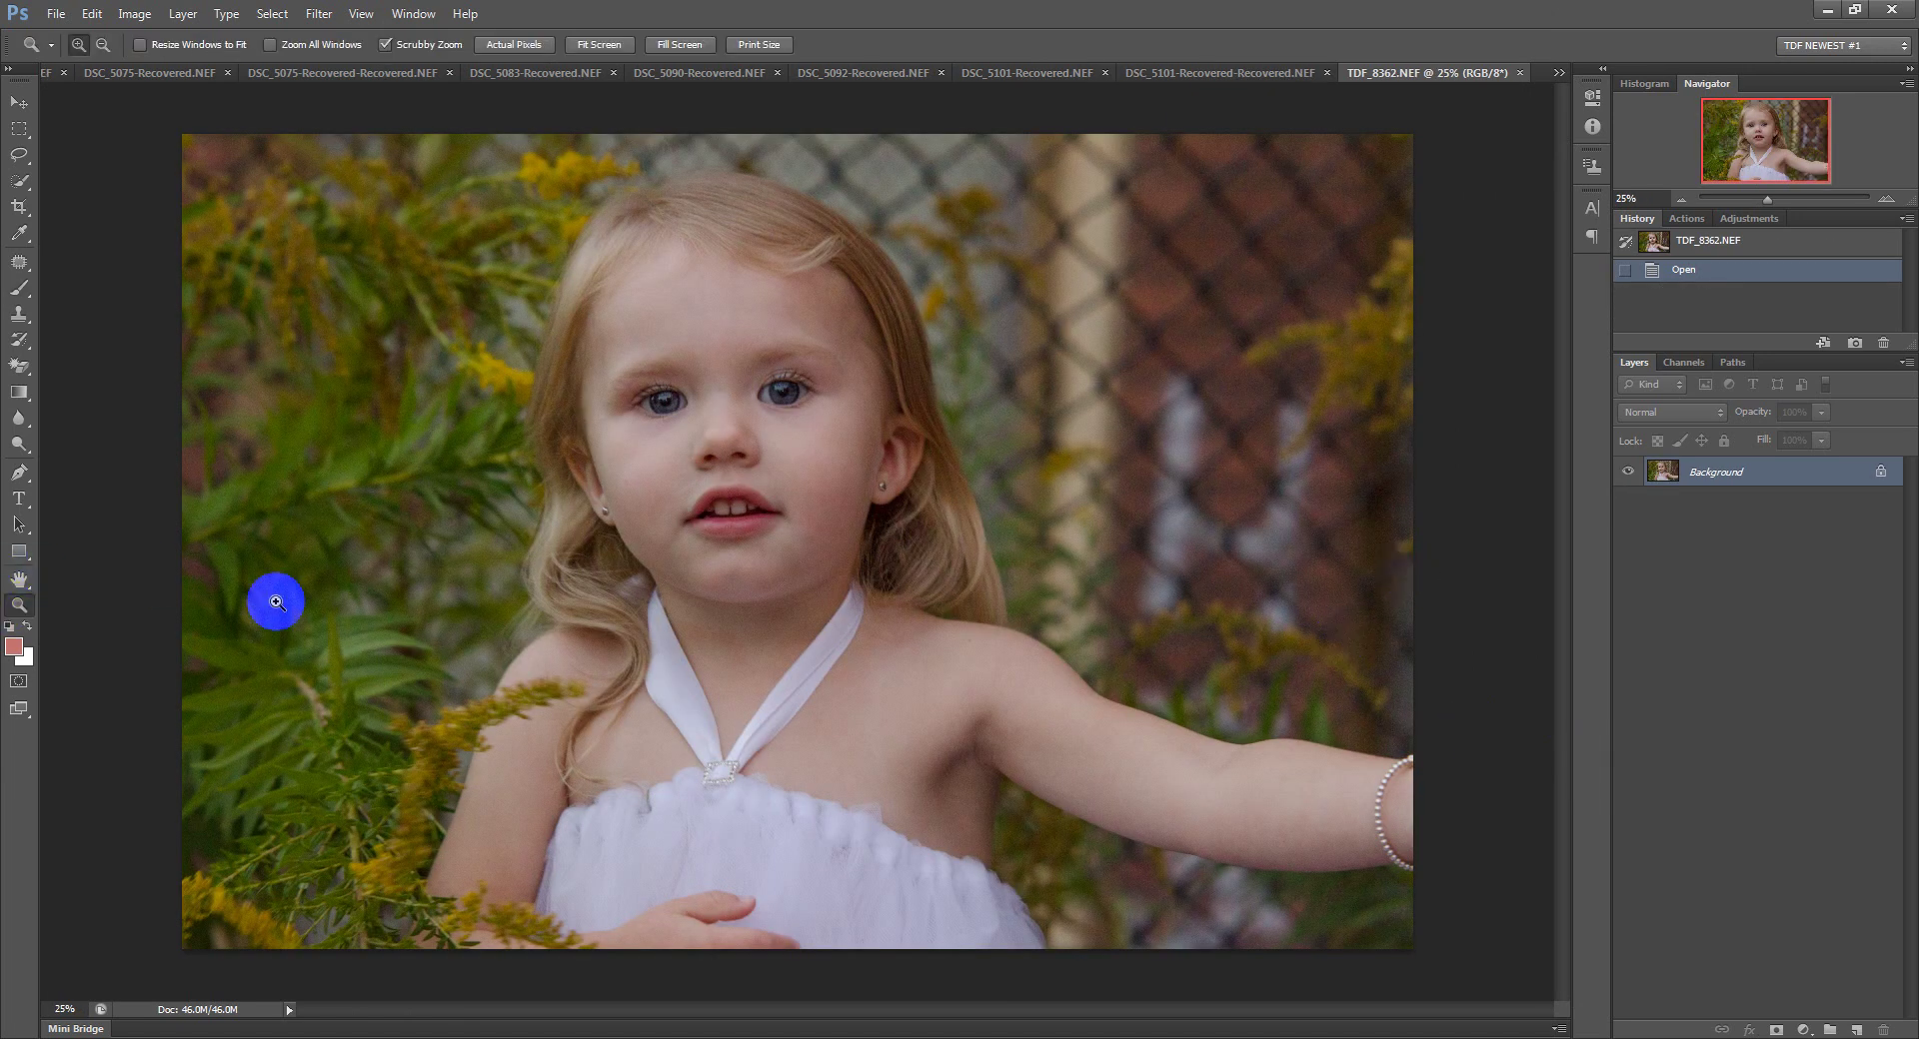
pyautogui.click(755, 432)
pyautogui.click(755, 433)
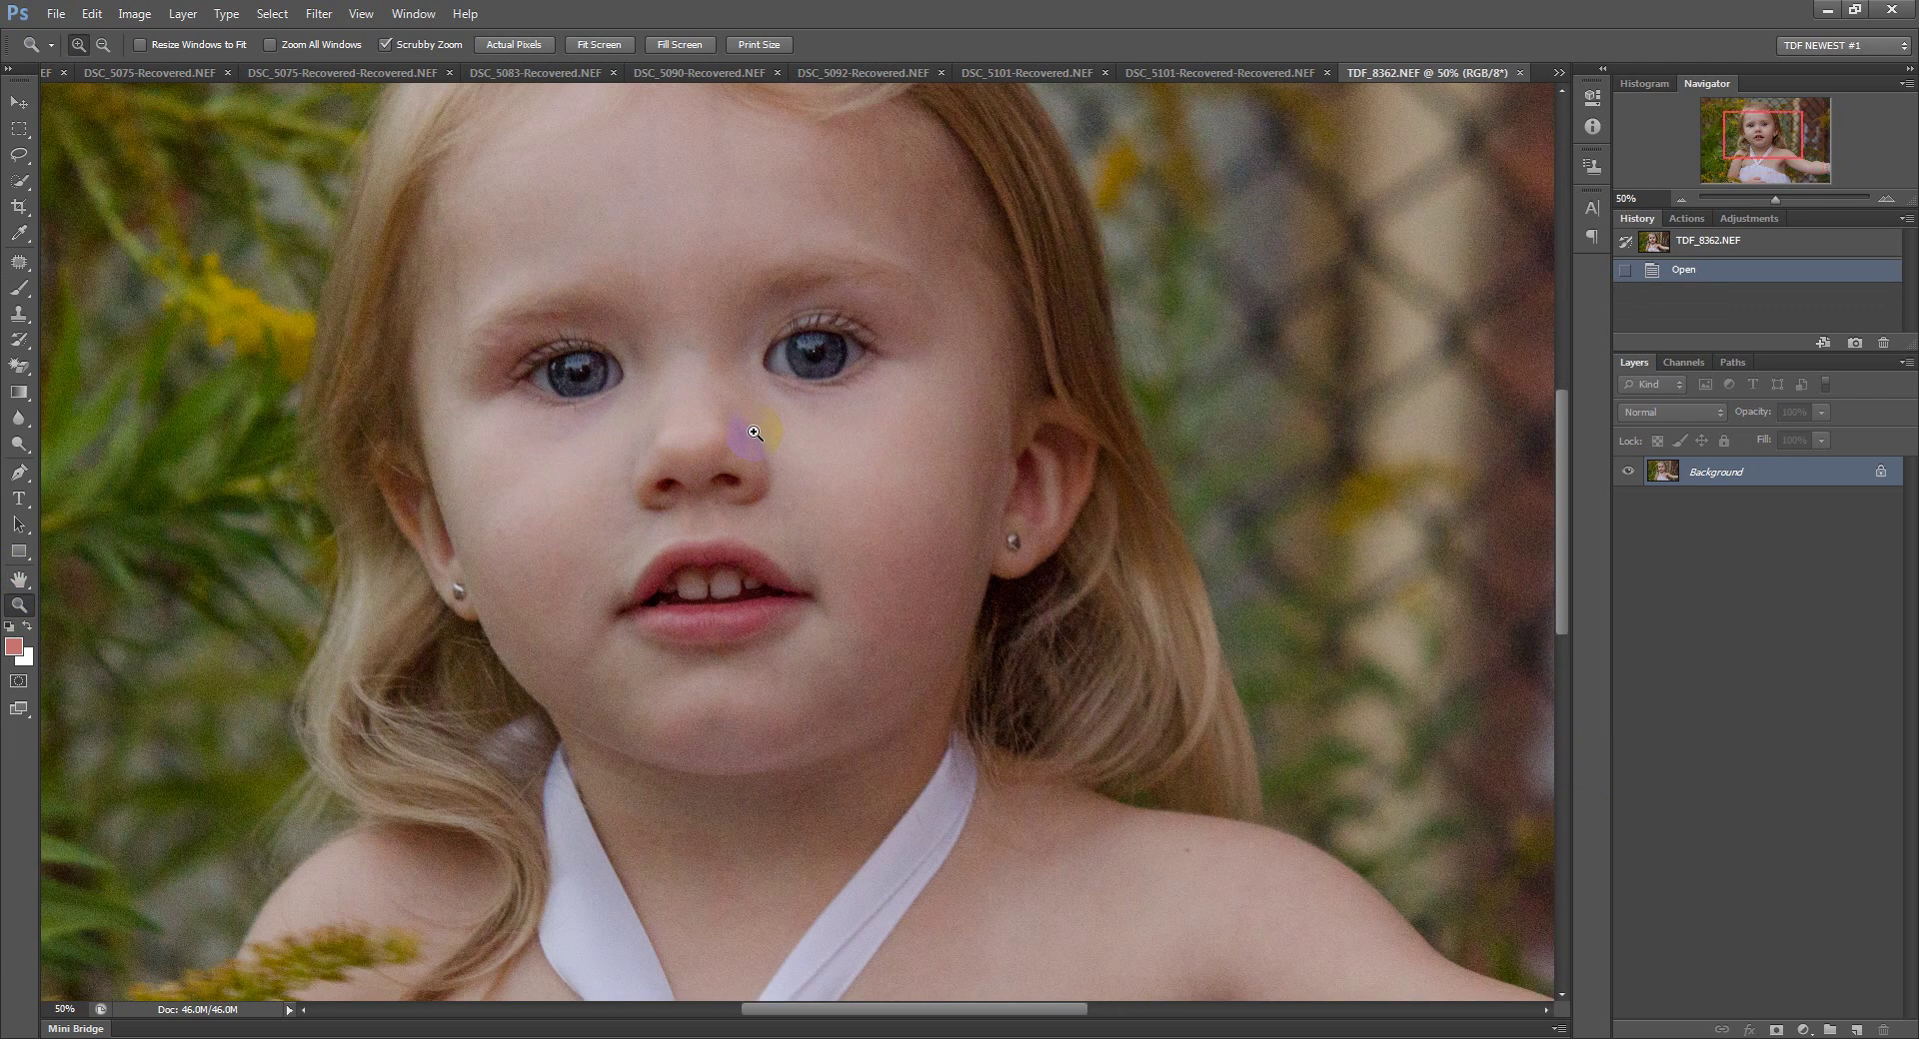
pyautogui.click(755, 432)
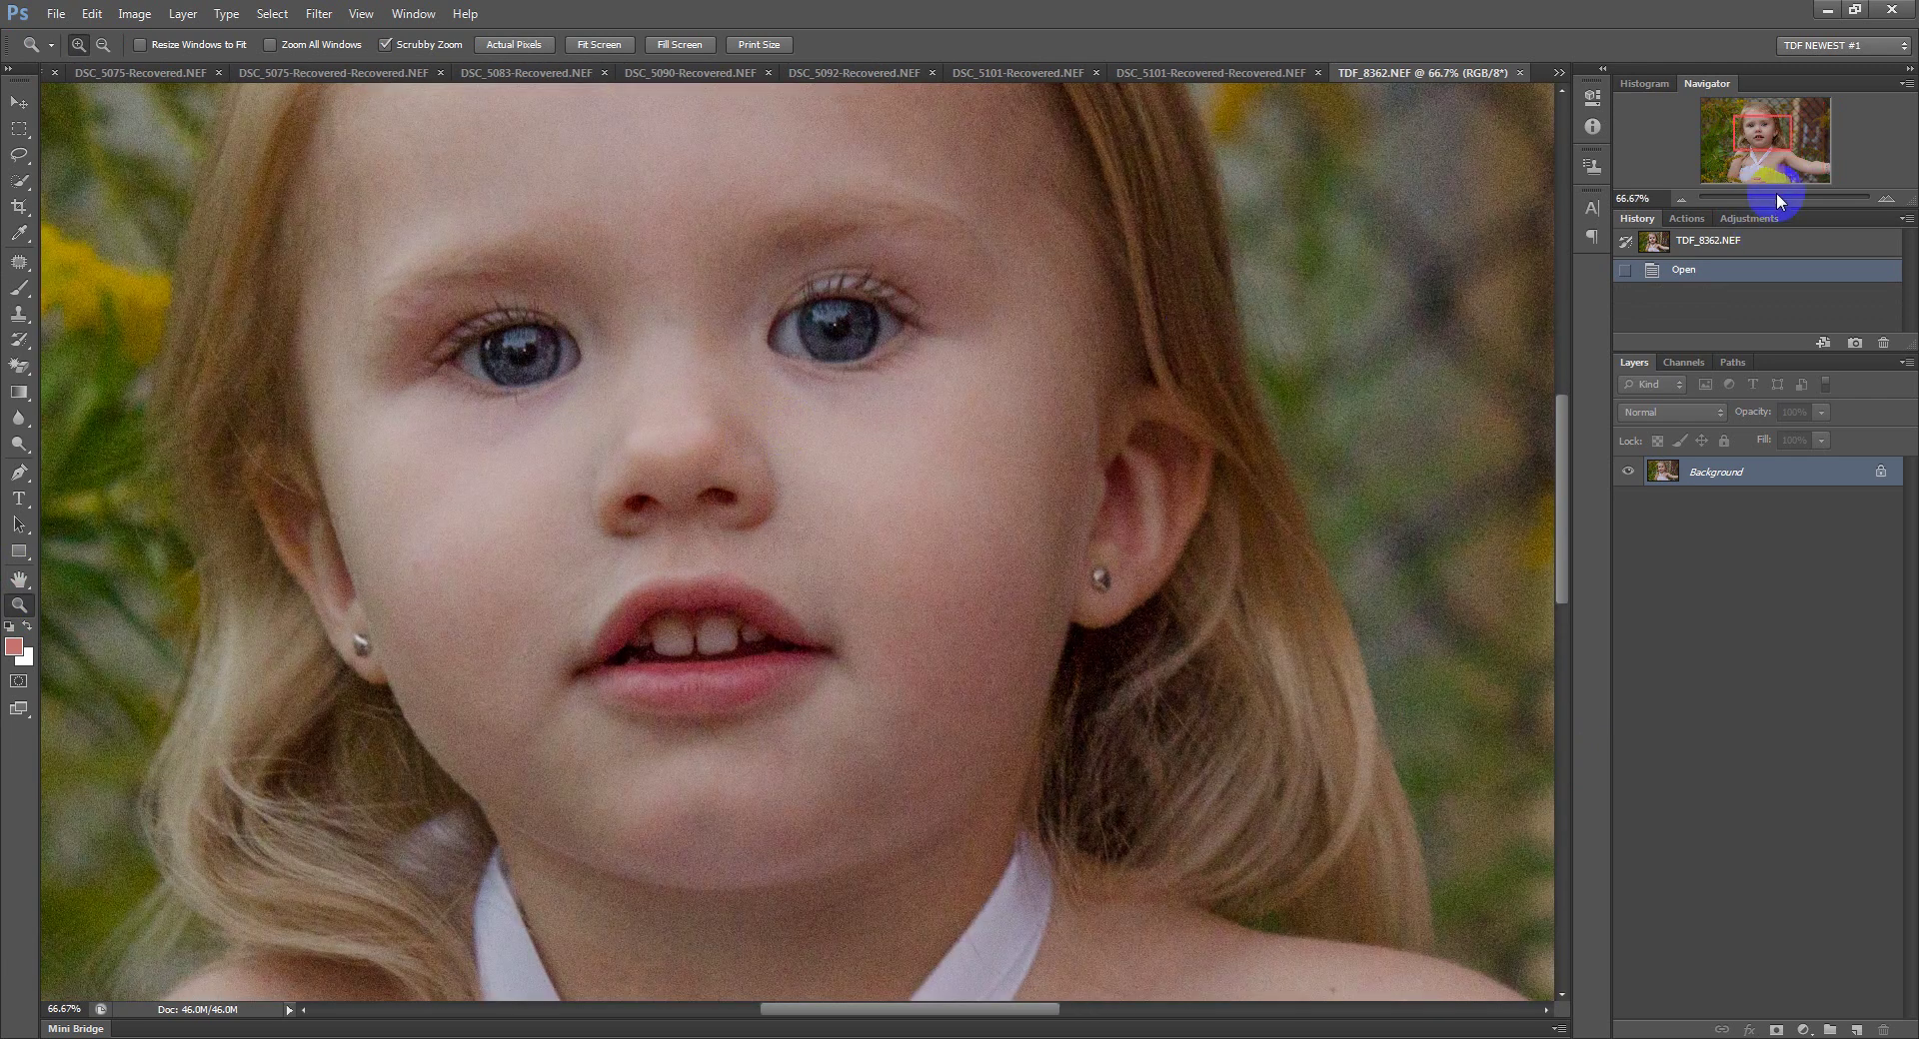
pyautogui.moveTo(1778, 202); pyautogui.dragTo(1774, 201)
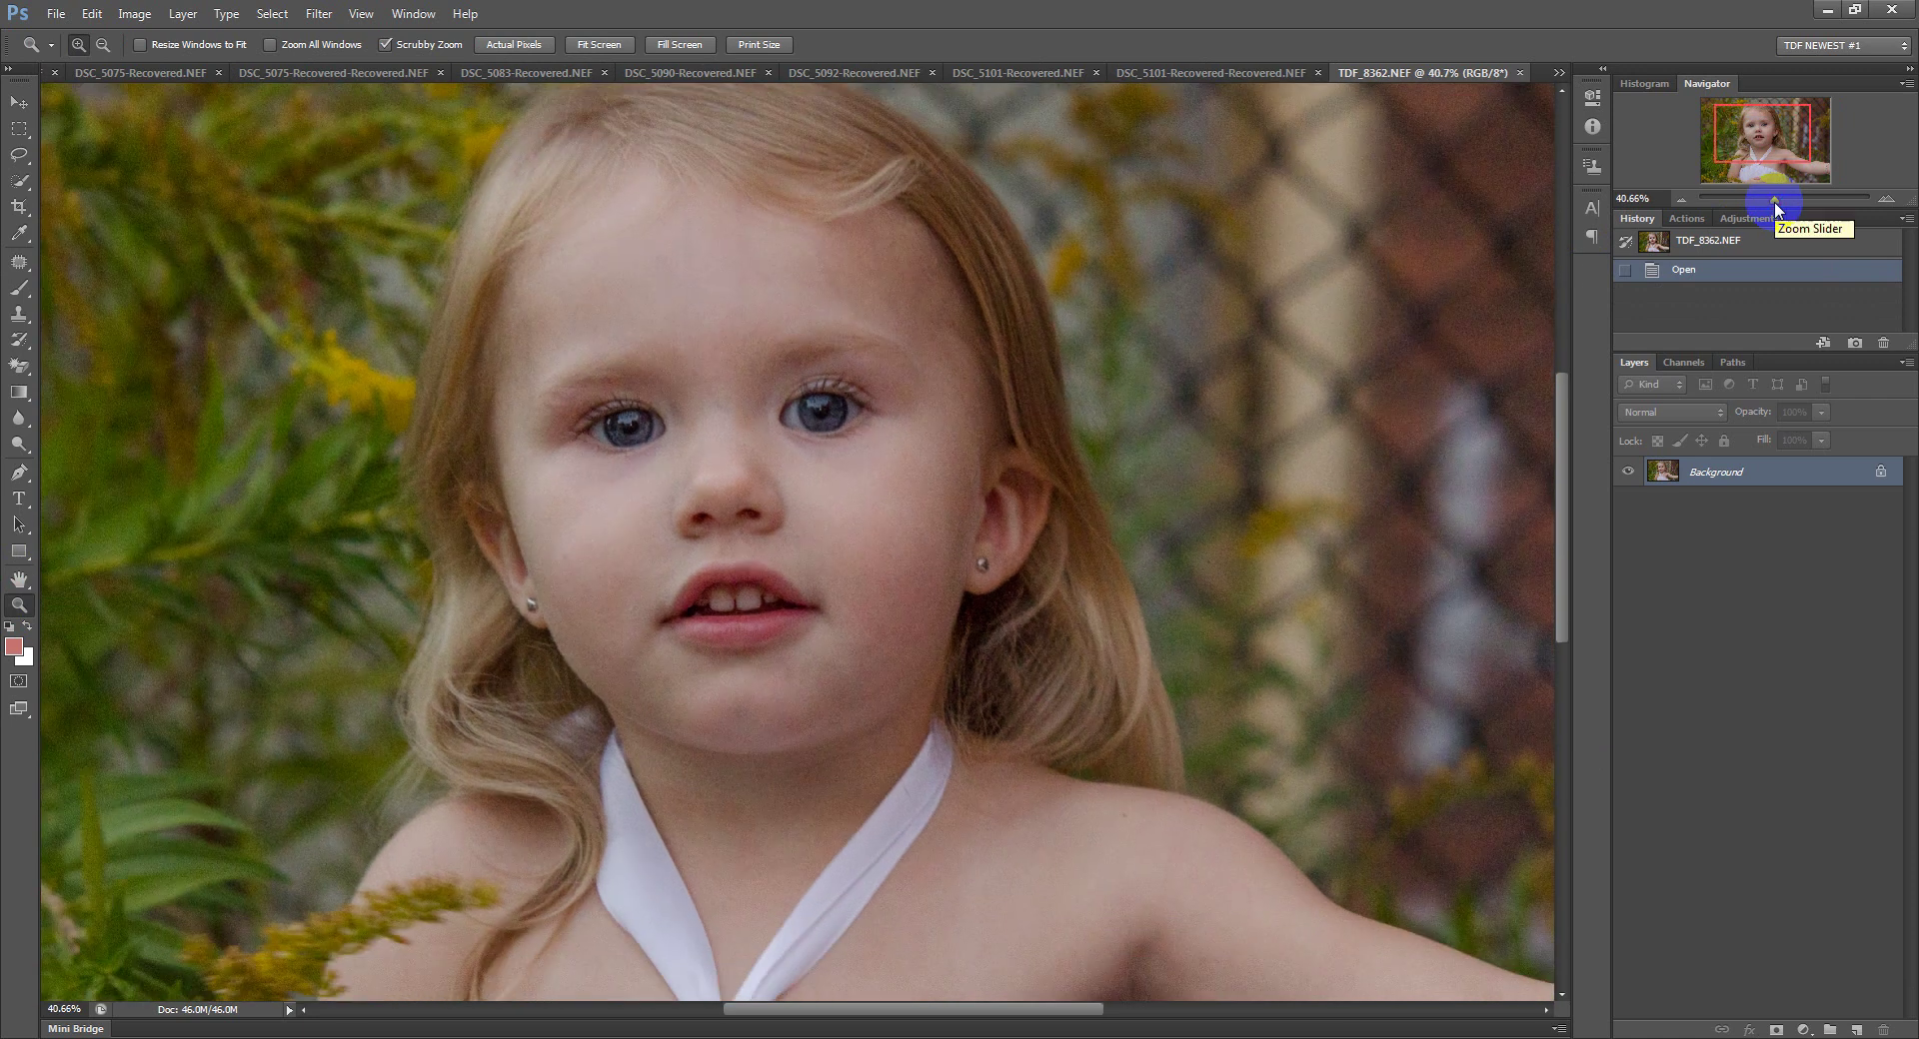
pyautogui.hotkey('ctrl', 'j')
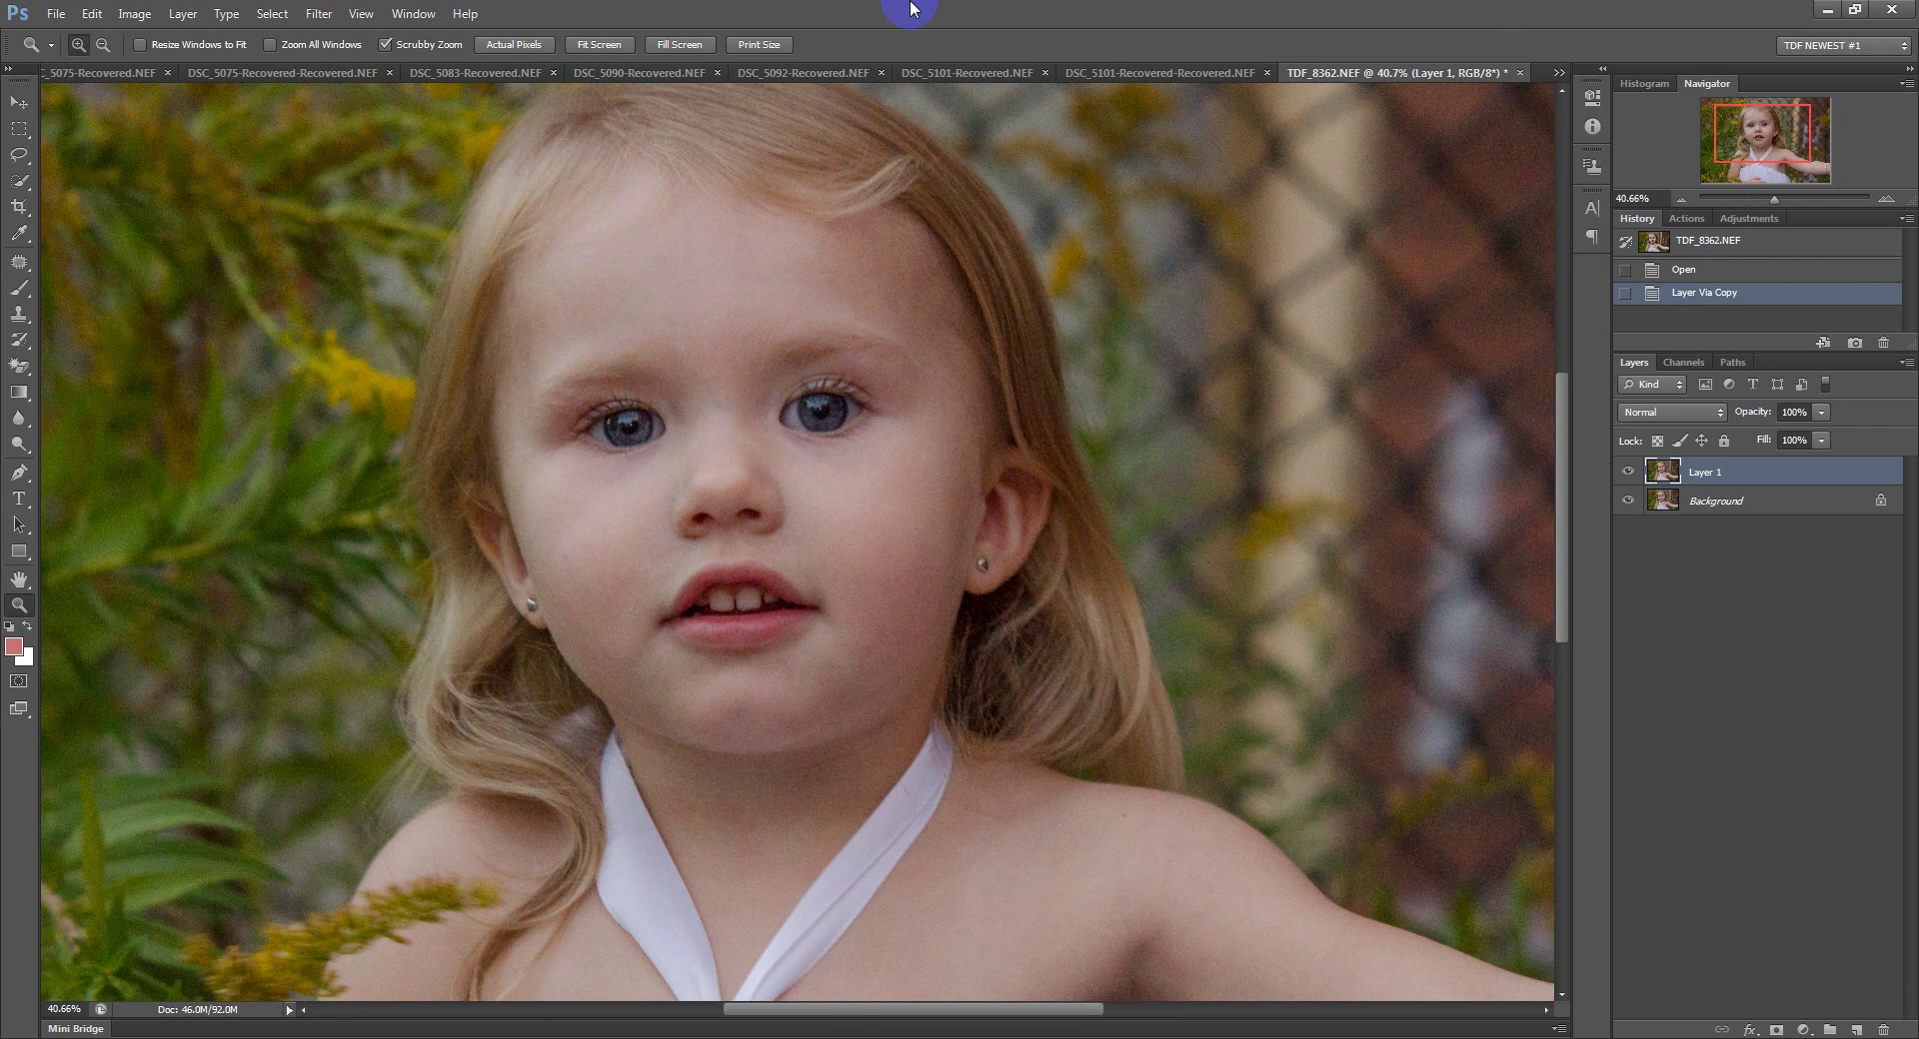
pyautogui.click(322, 14)
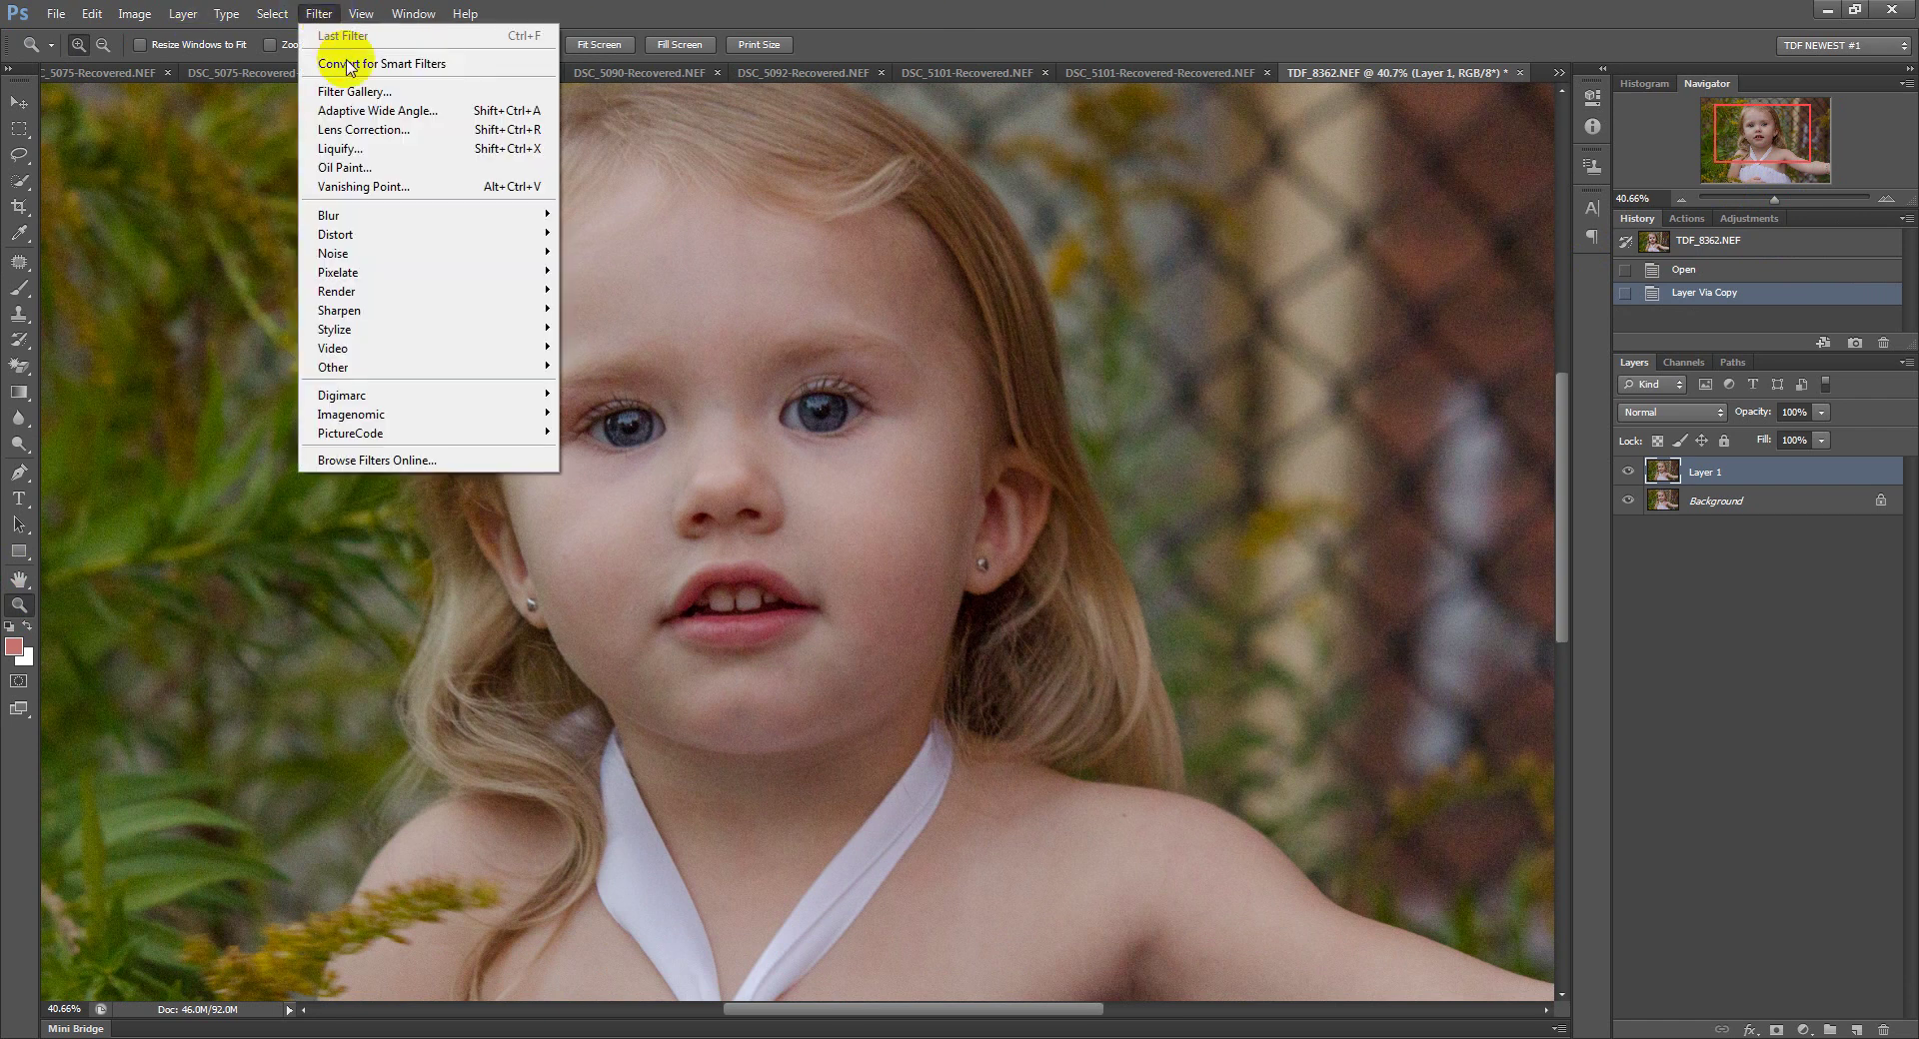
pyautogui.moveTo(419, 433)
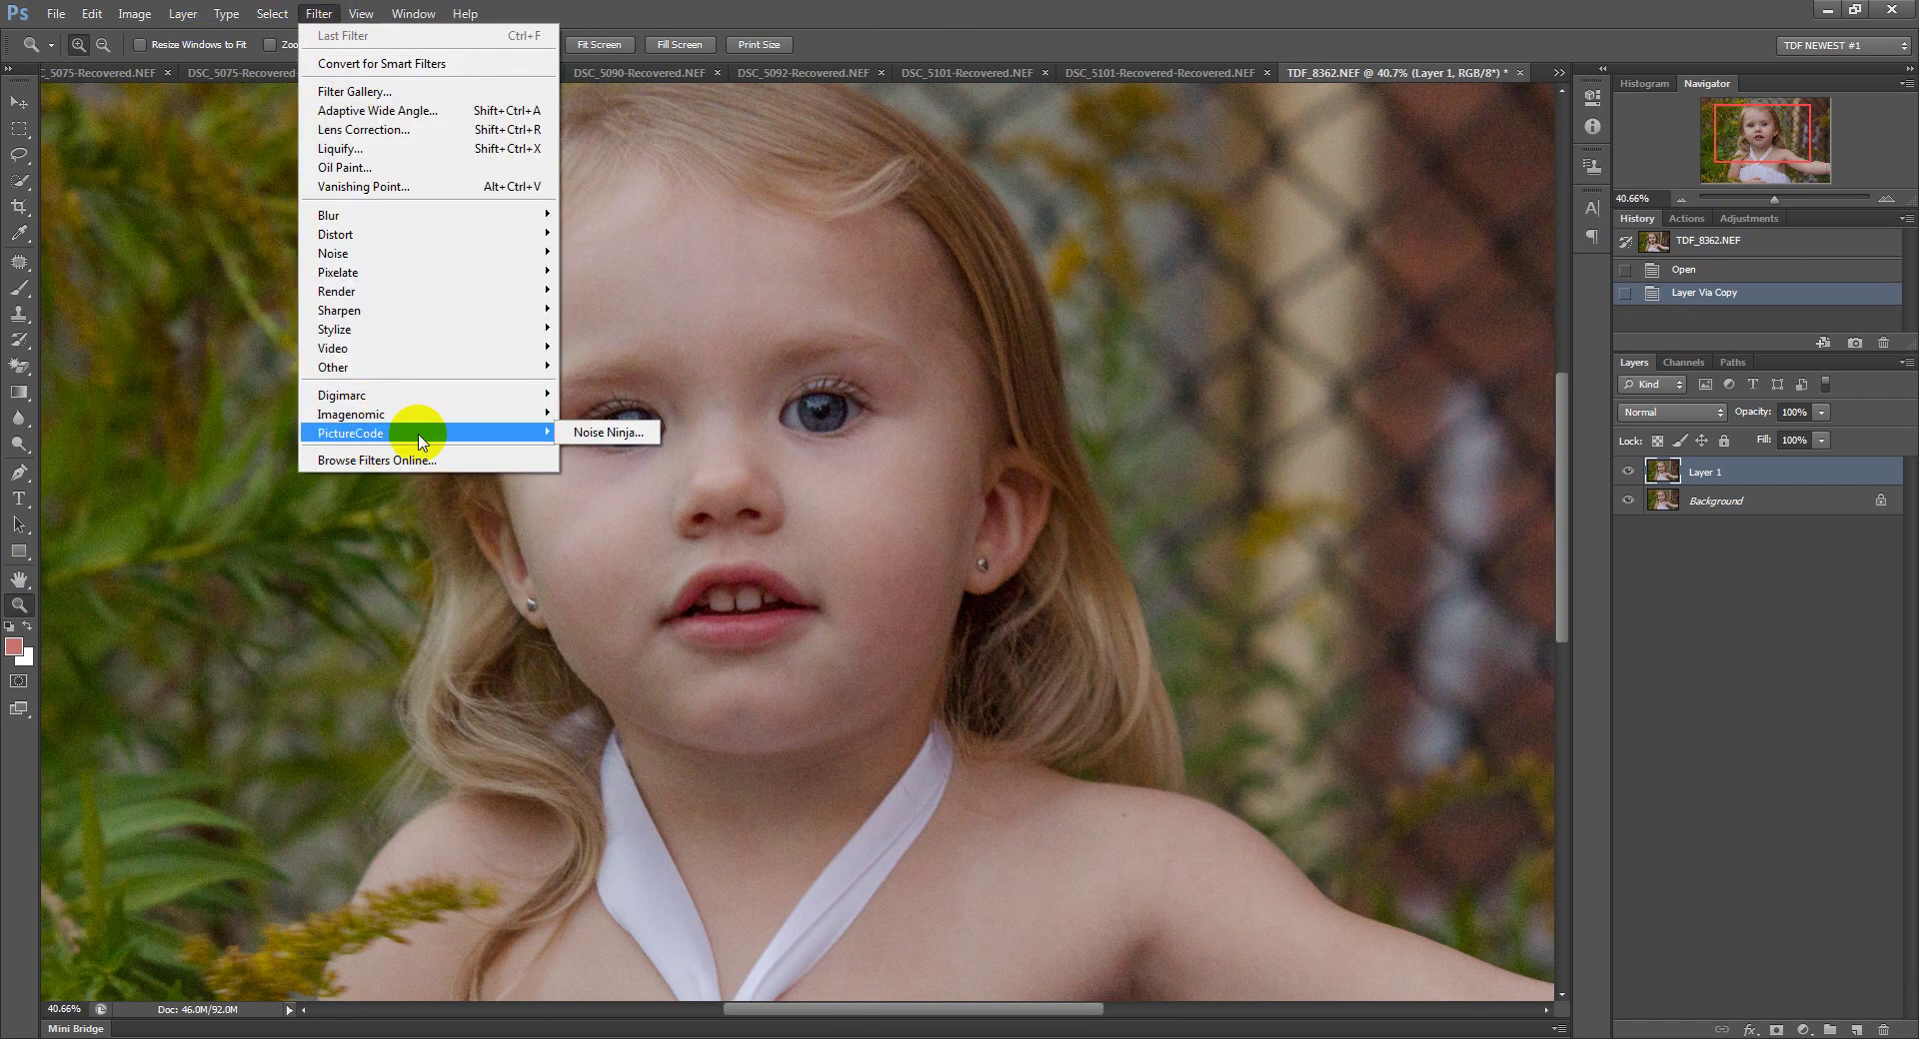
pyautogui.click(569, 433)
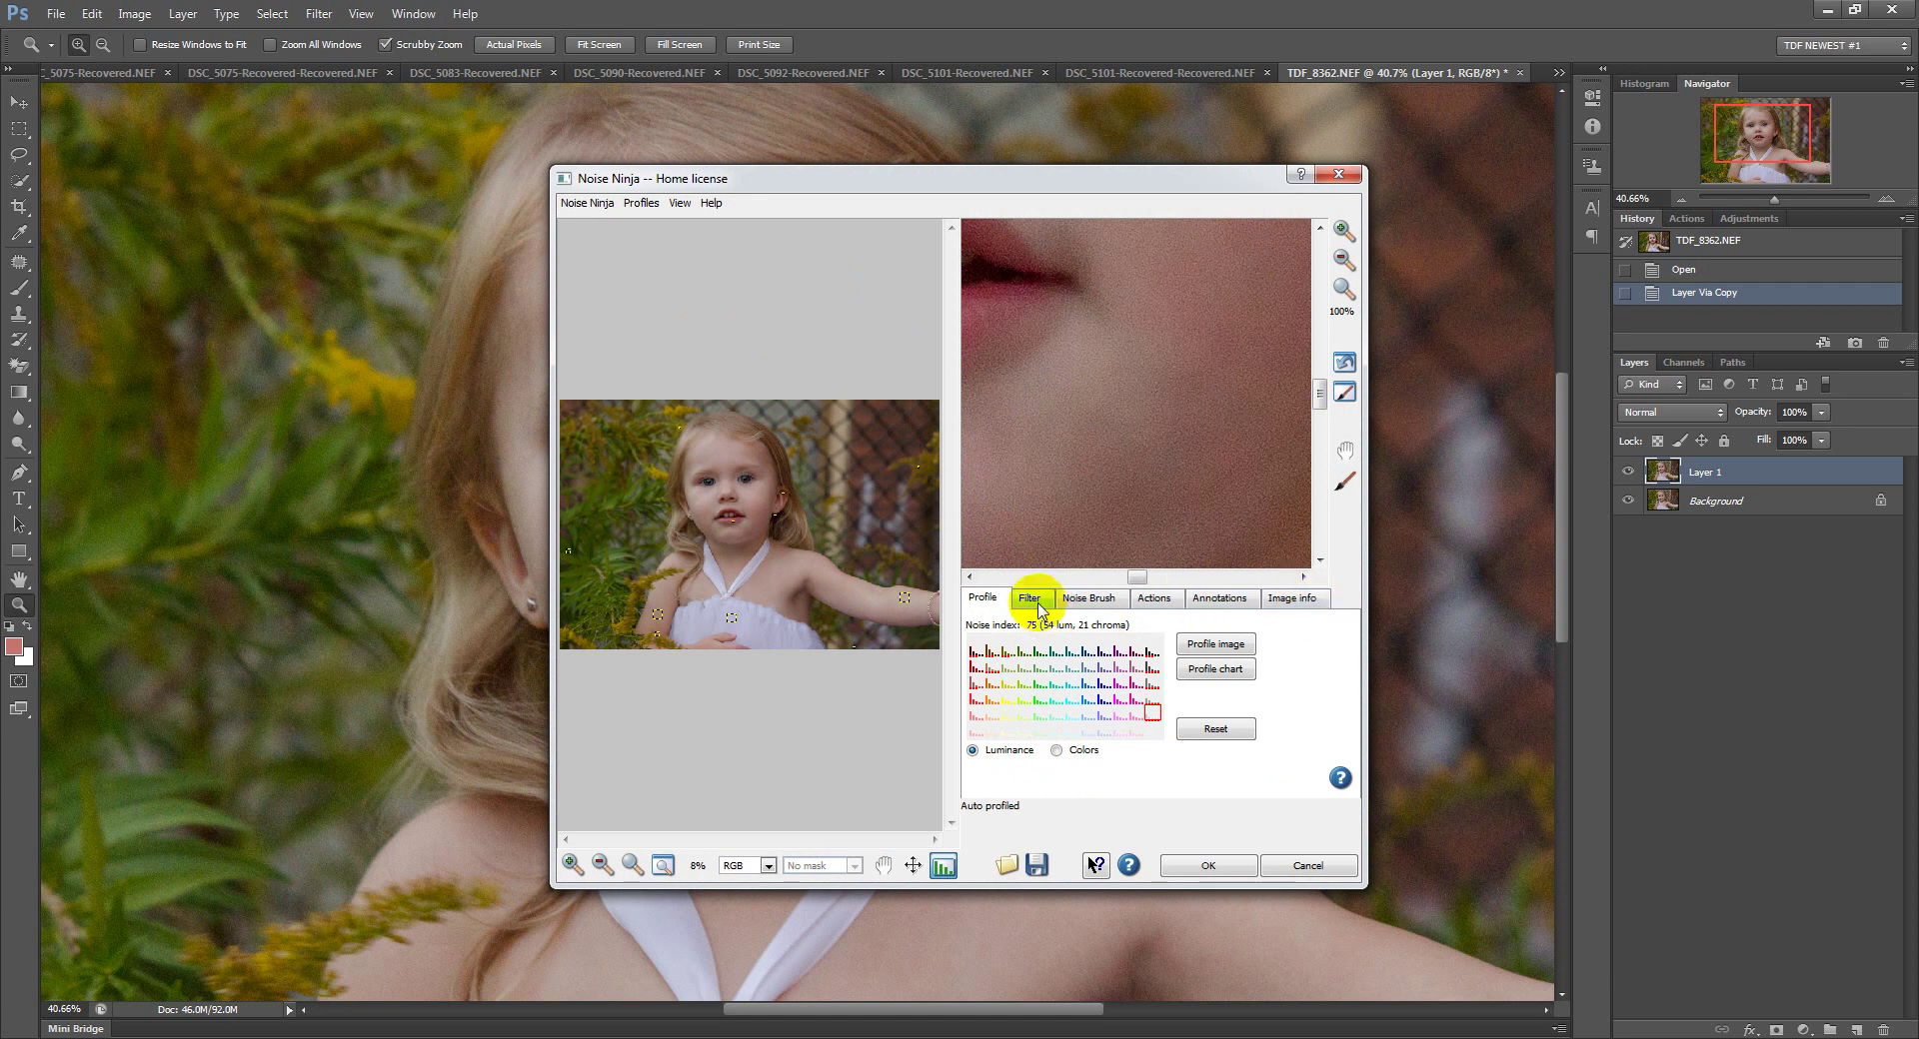
pyautogui.click(1210, 867)
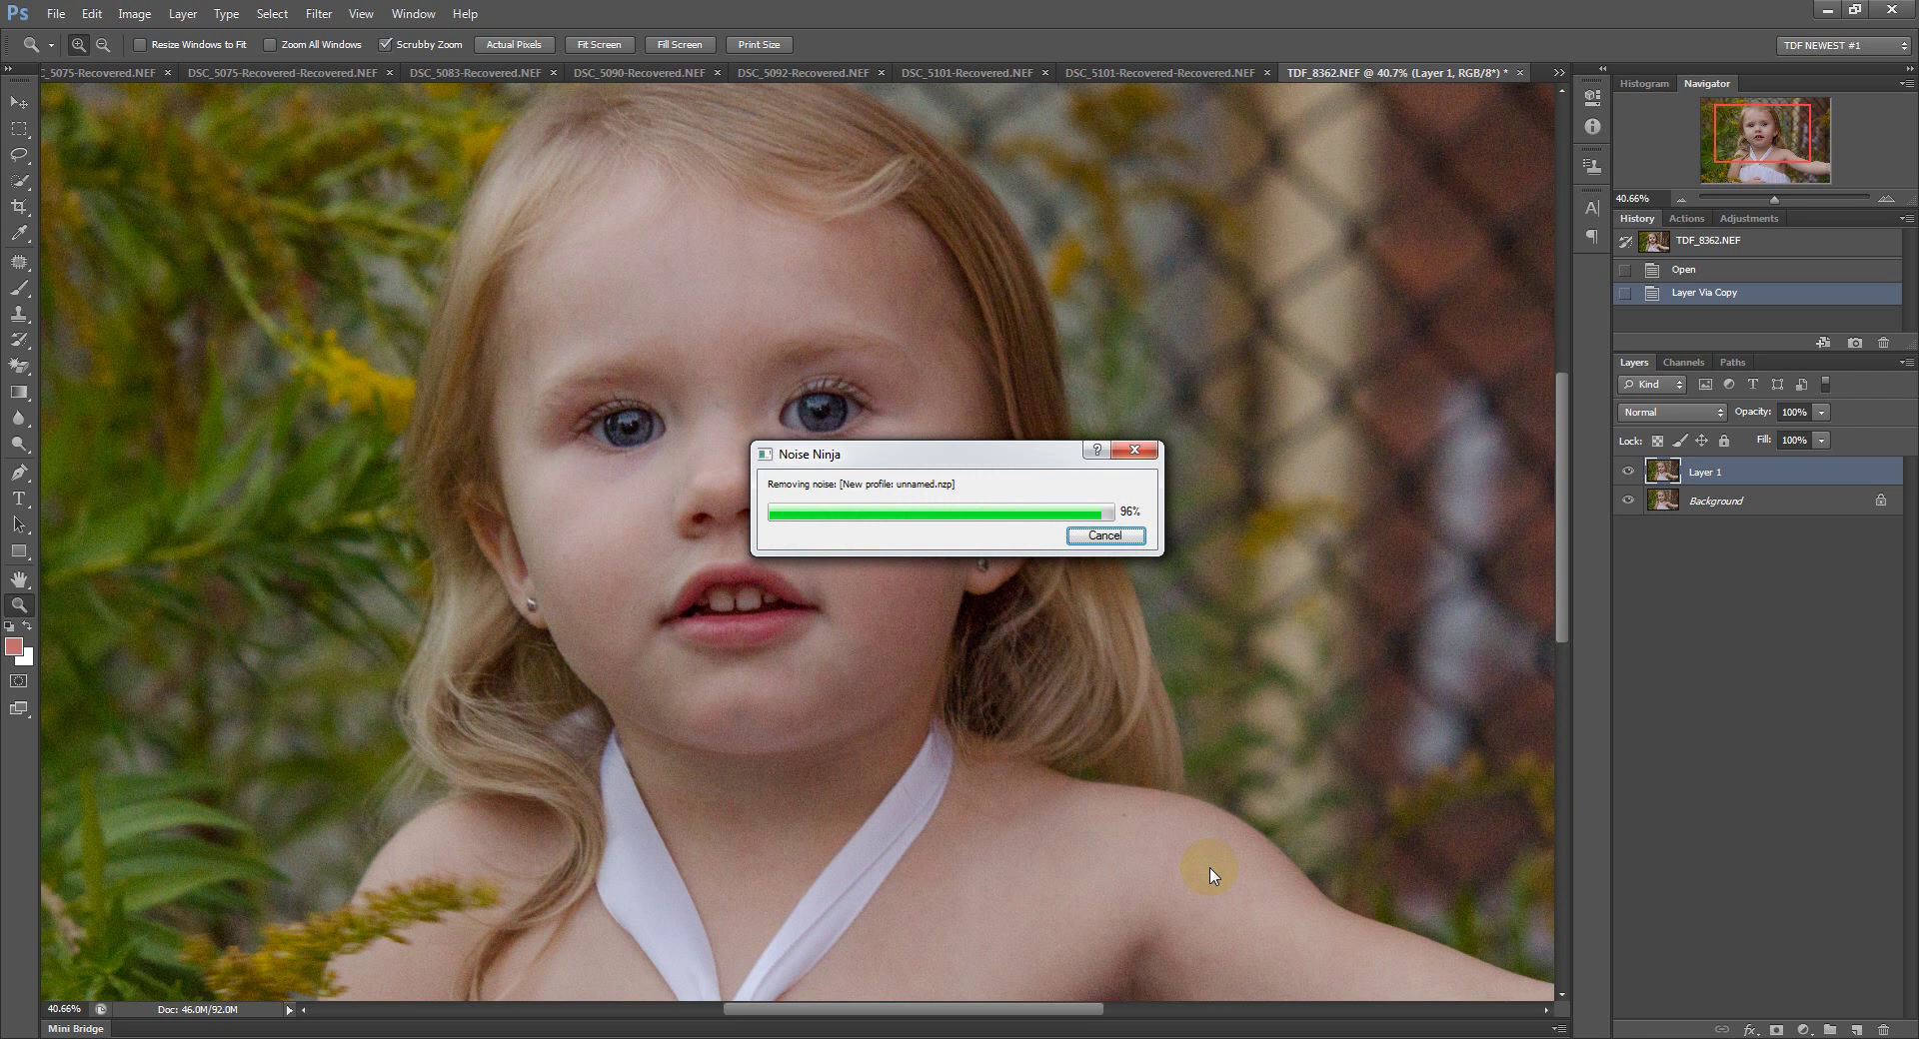
# Set the opacity of the noise-reduced Layer 1 to 99%.
pyautogui.click(1821, 414)
pyautogui.moveTo(1817, 436)
pyautogui.mouseDown()
pyautogui.moveTo(1717, 441)
pyautogui.moveTo(1823, 437)
pyautogui.mouseUp()
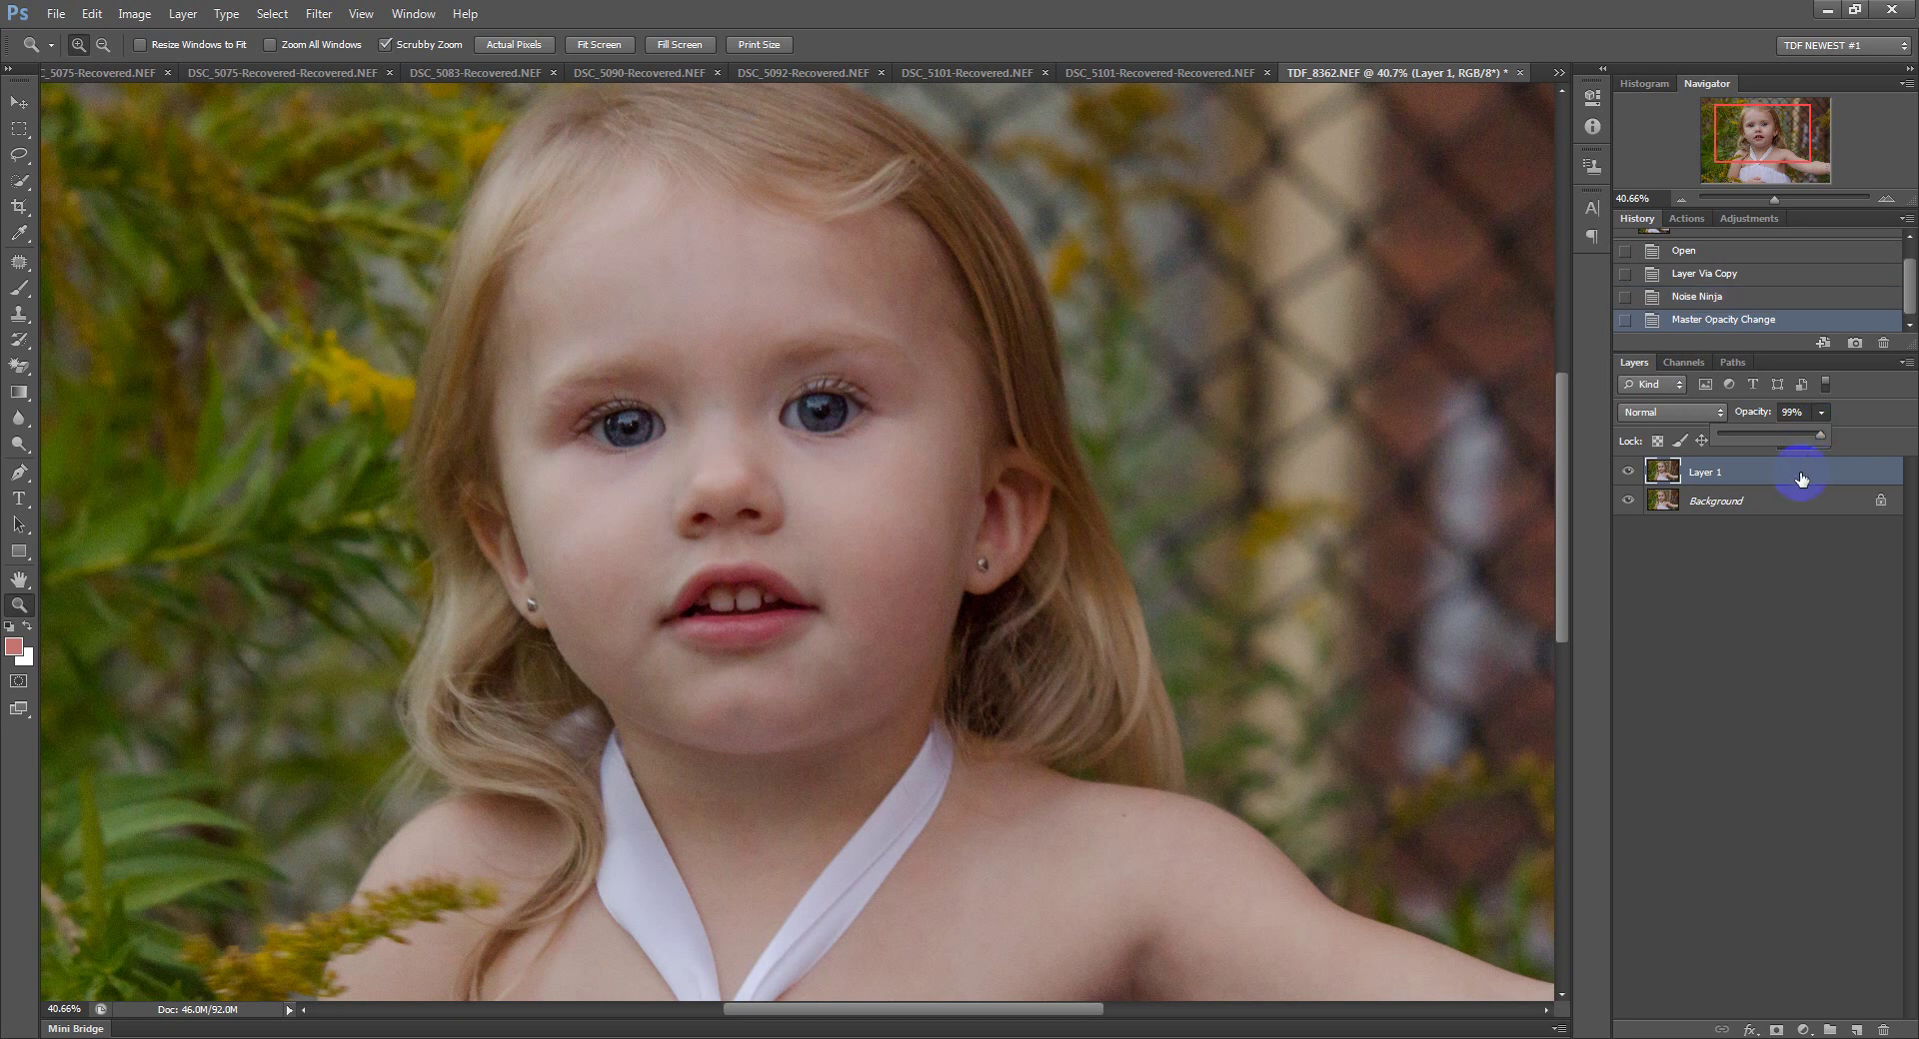
pyautogui.click(1689, 658)
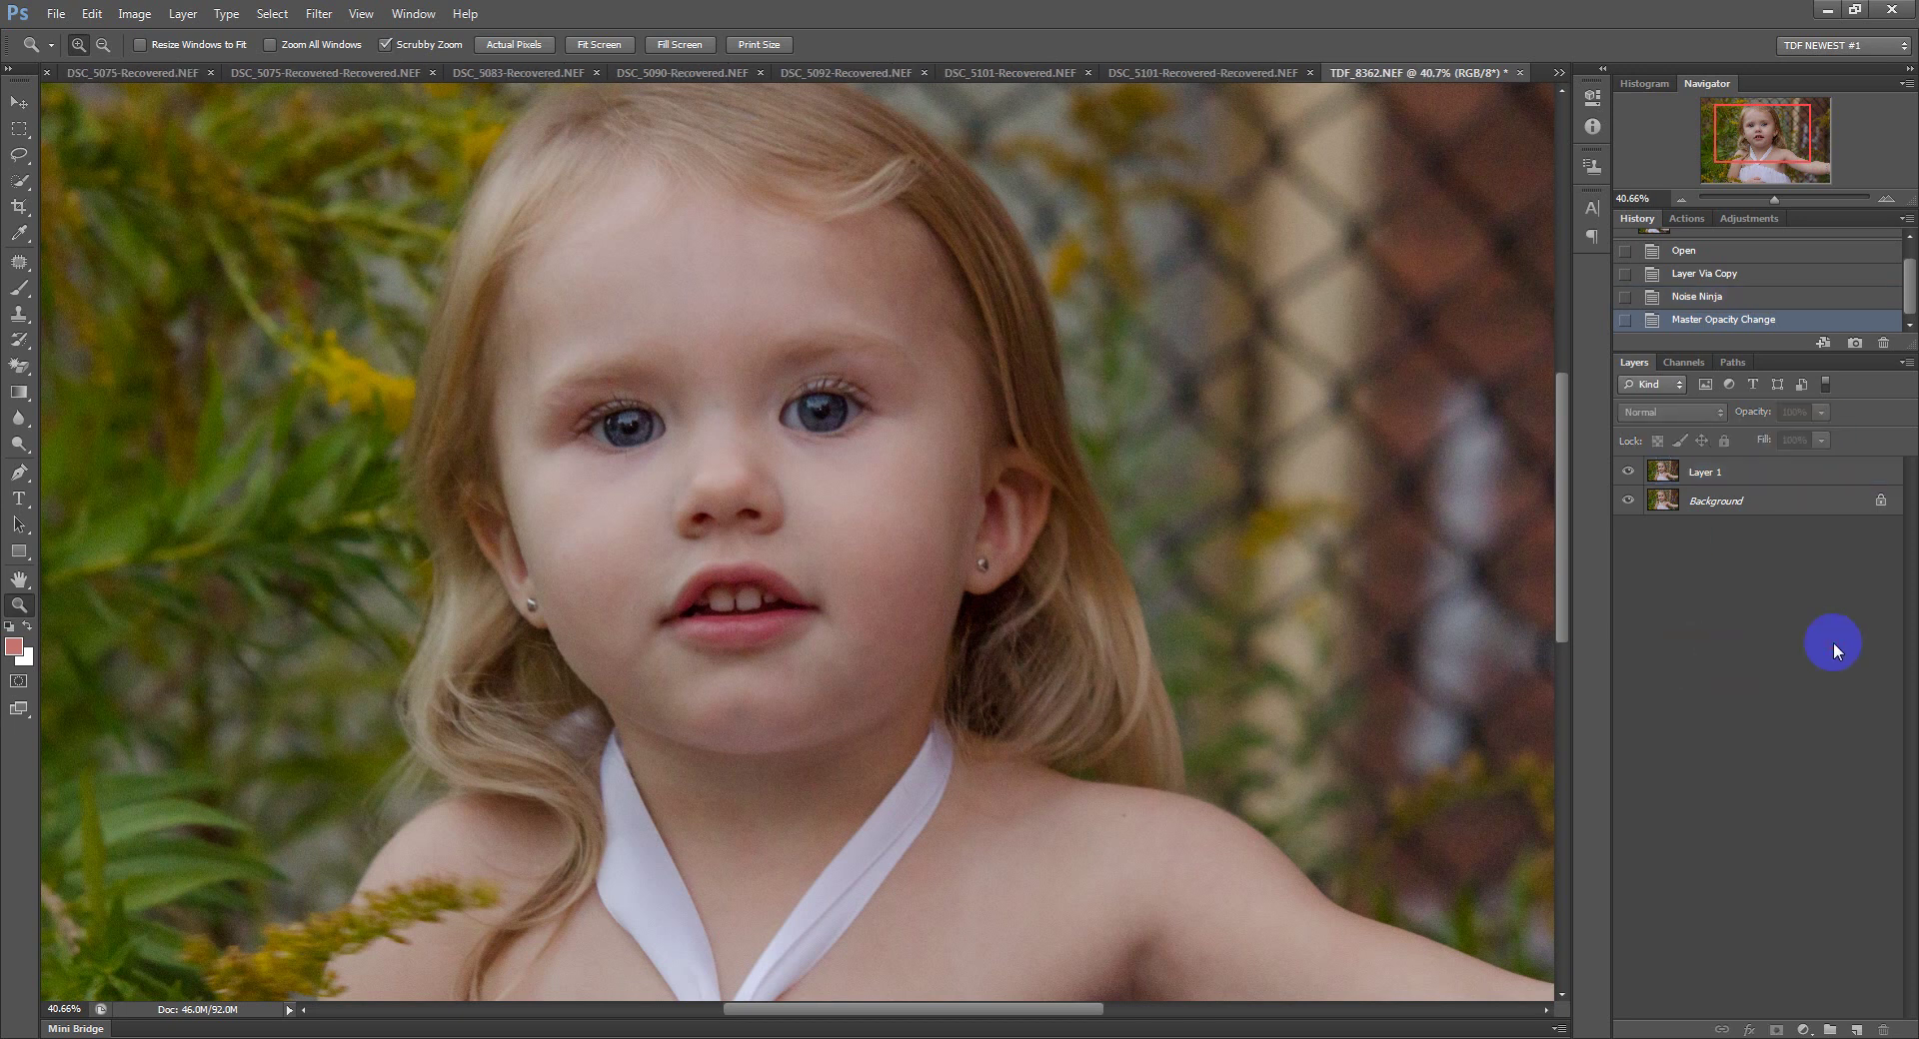
pyautogui.click(1771, 182)
pyautogui.moveTo(1778, 196); pyautogui.dragTo(1761, 197)
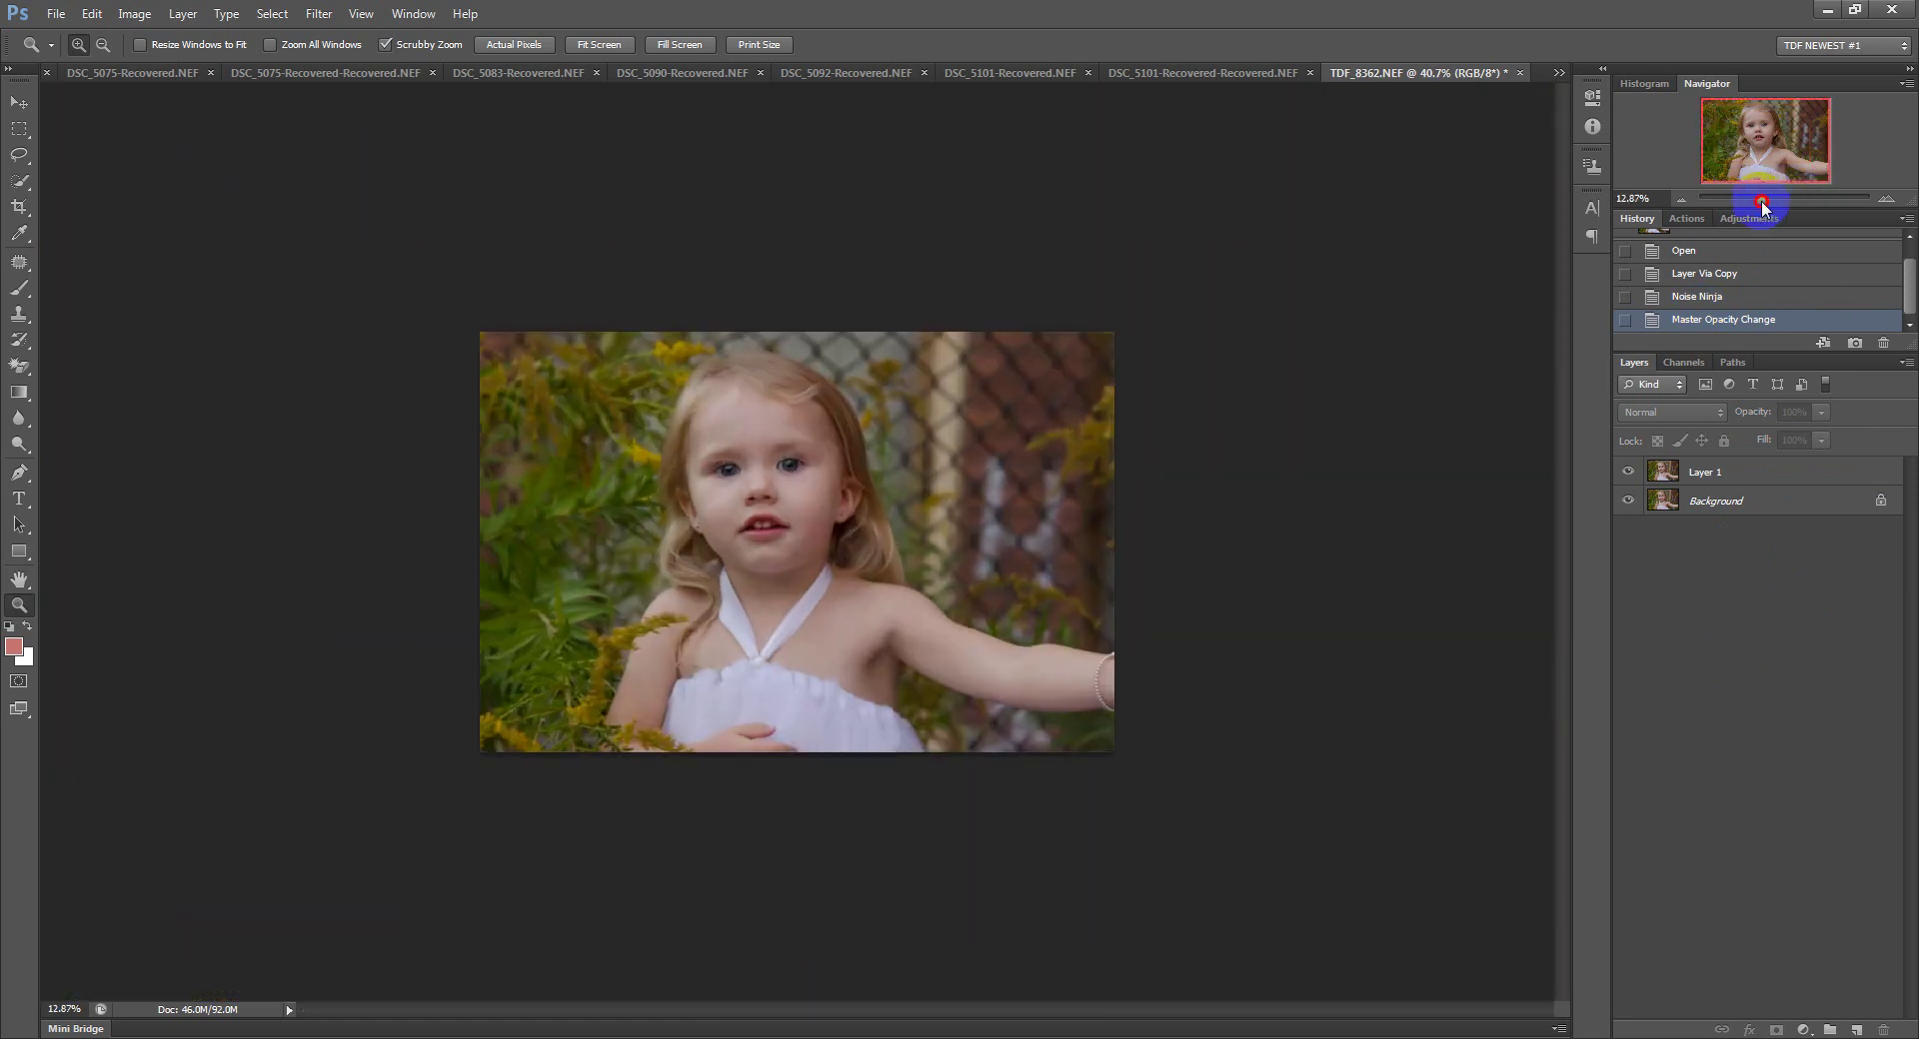
pyautogui.click(19, 101)
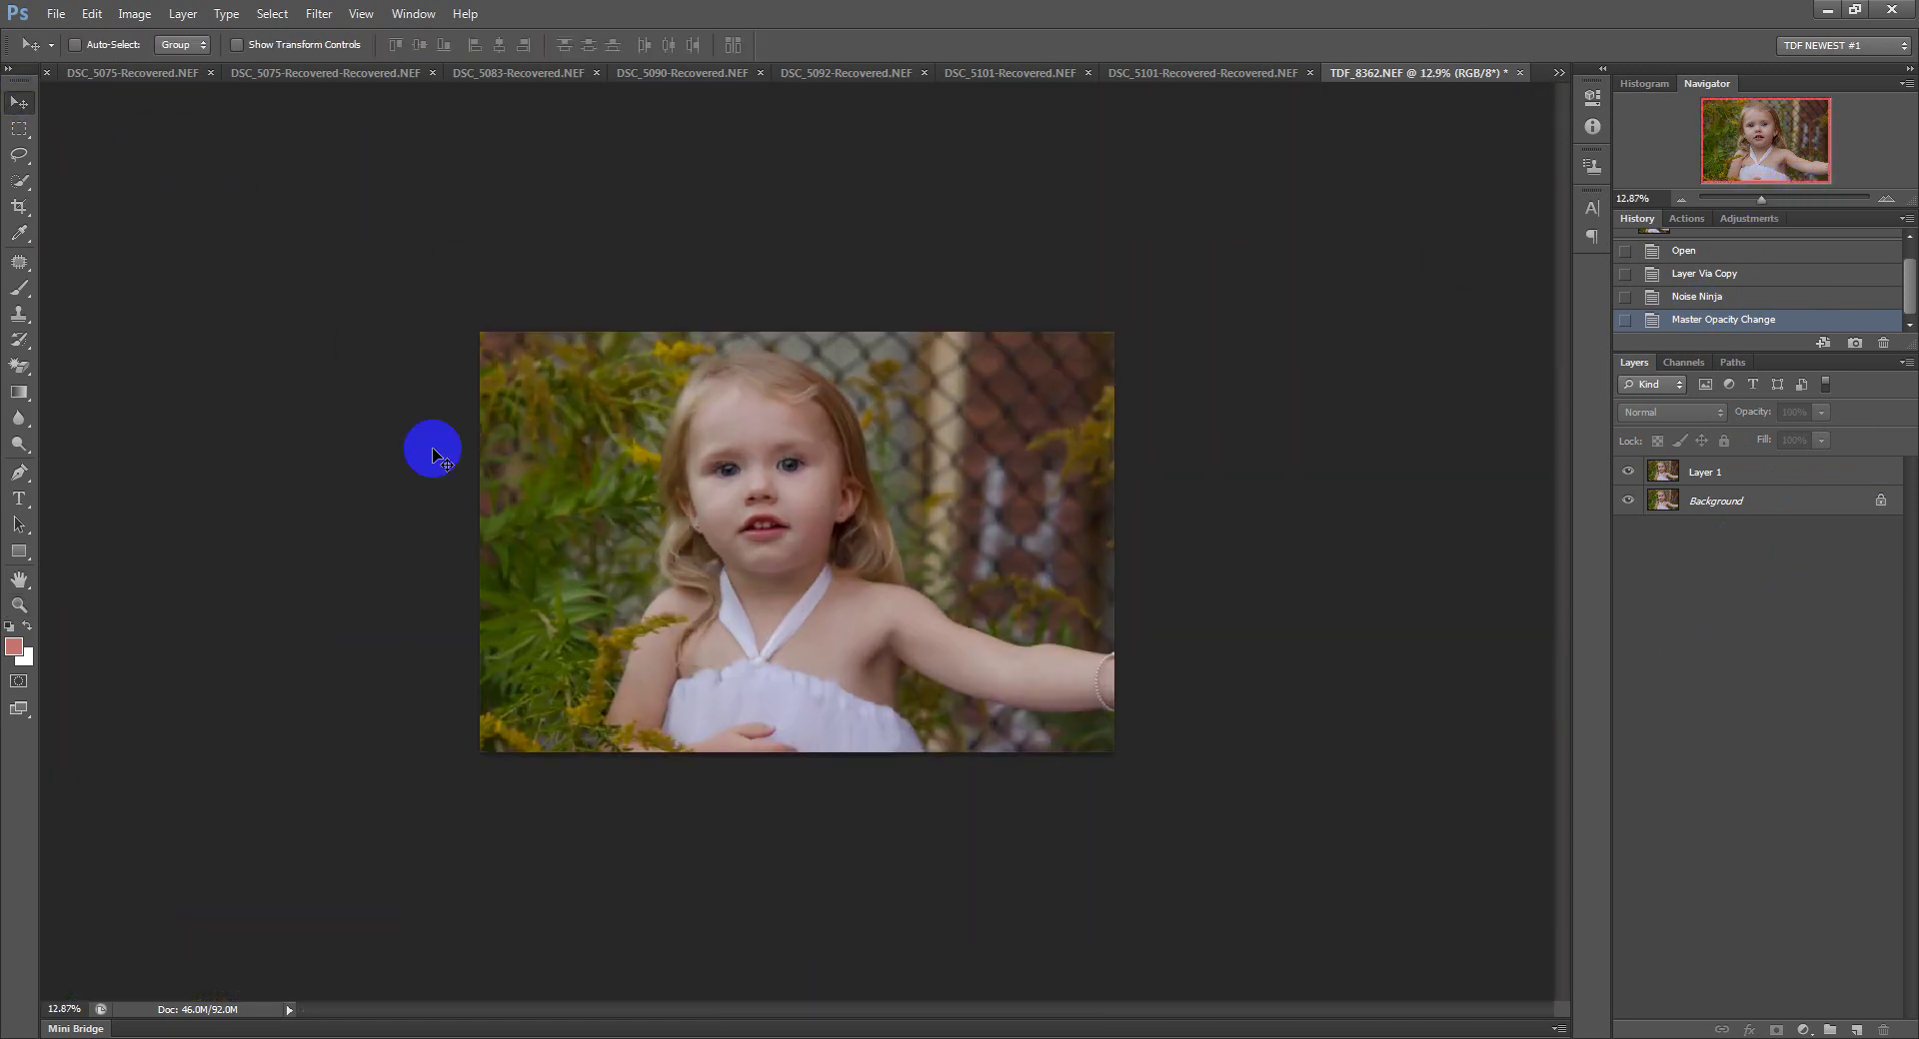
pyautogui.click(584, 494)
pyautogui.click(963, 394)
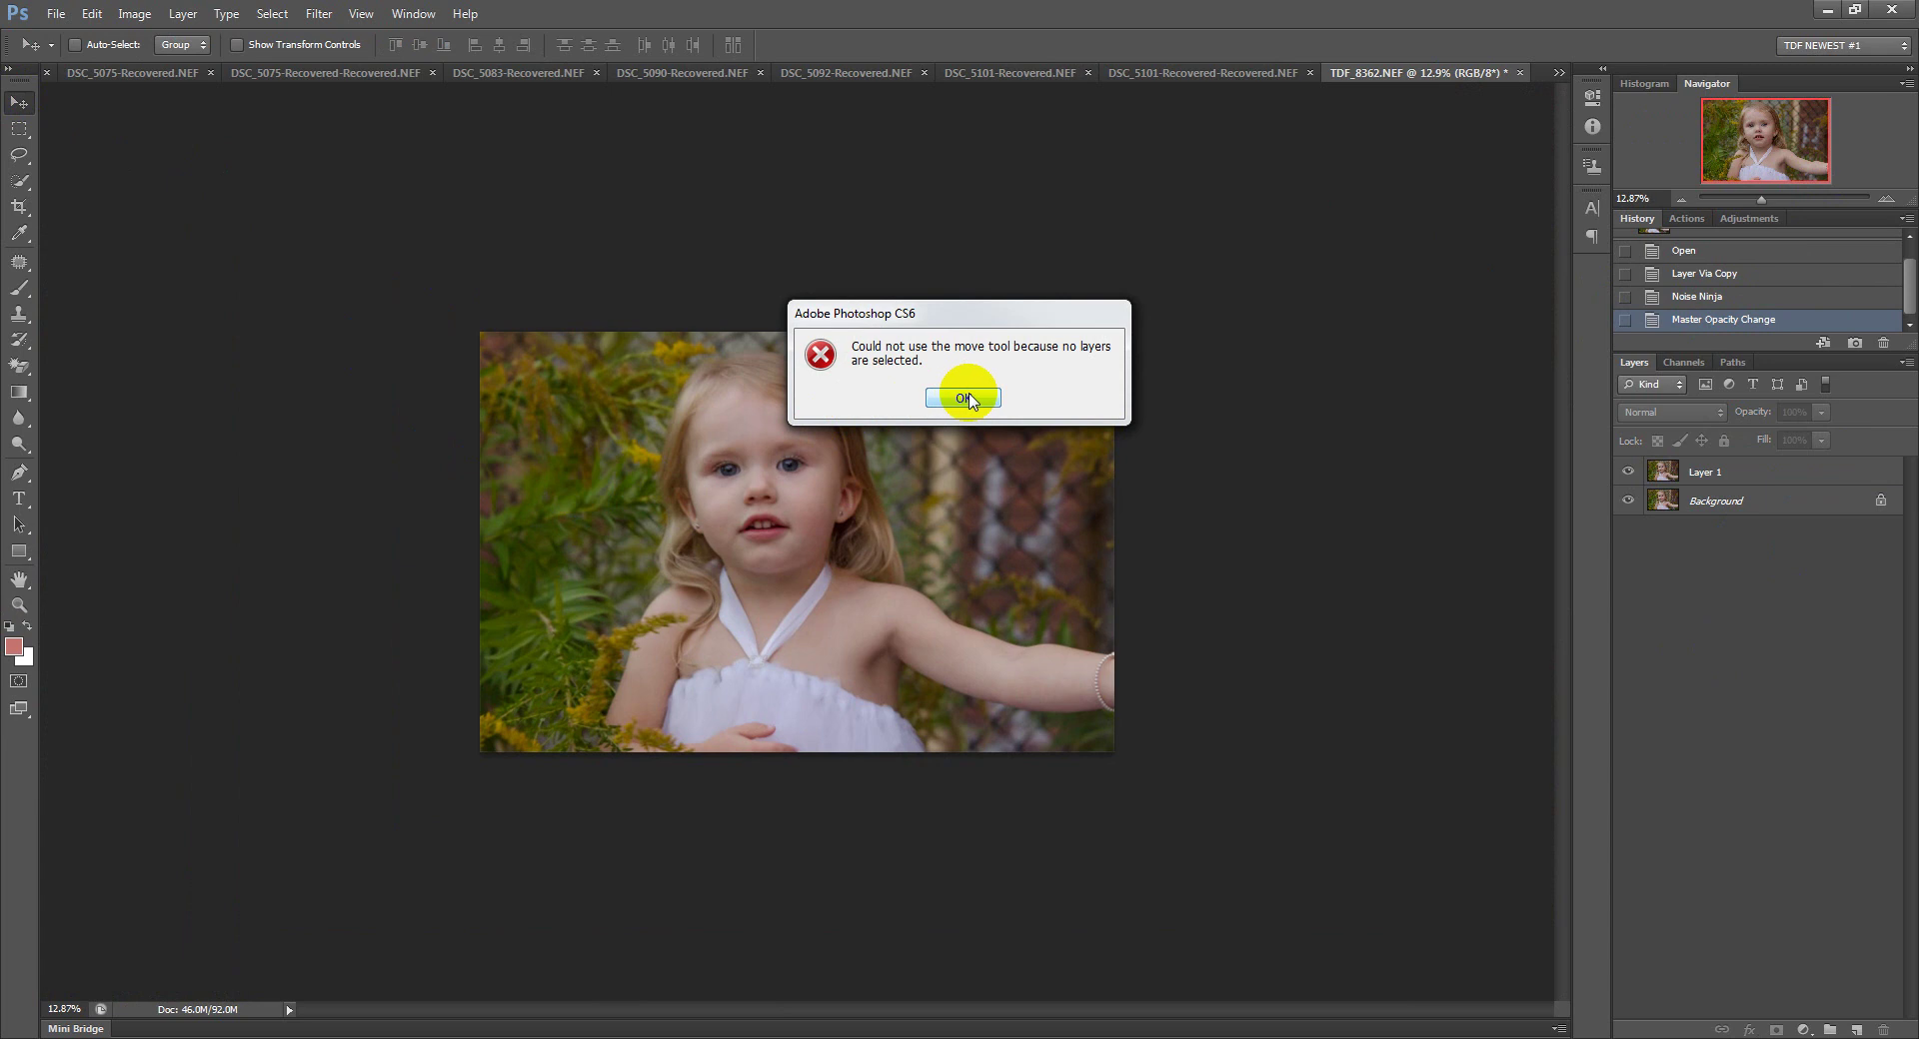
# Duplicate Layer 1, replacing the first copy with a fresh one above it.
pyautogui.click(1711, 476)
pyautogui.hotkey('ctrl', 'j')
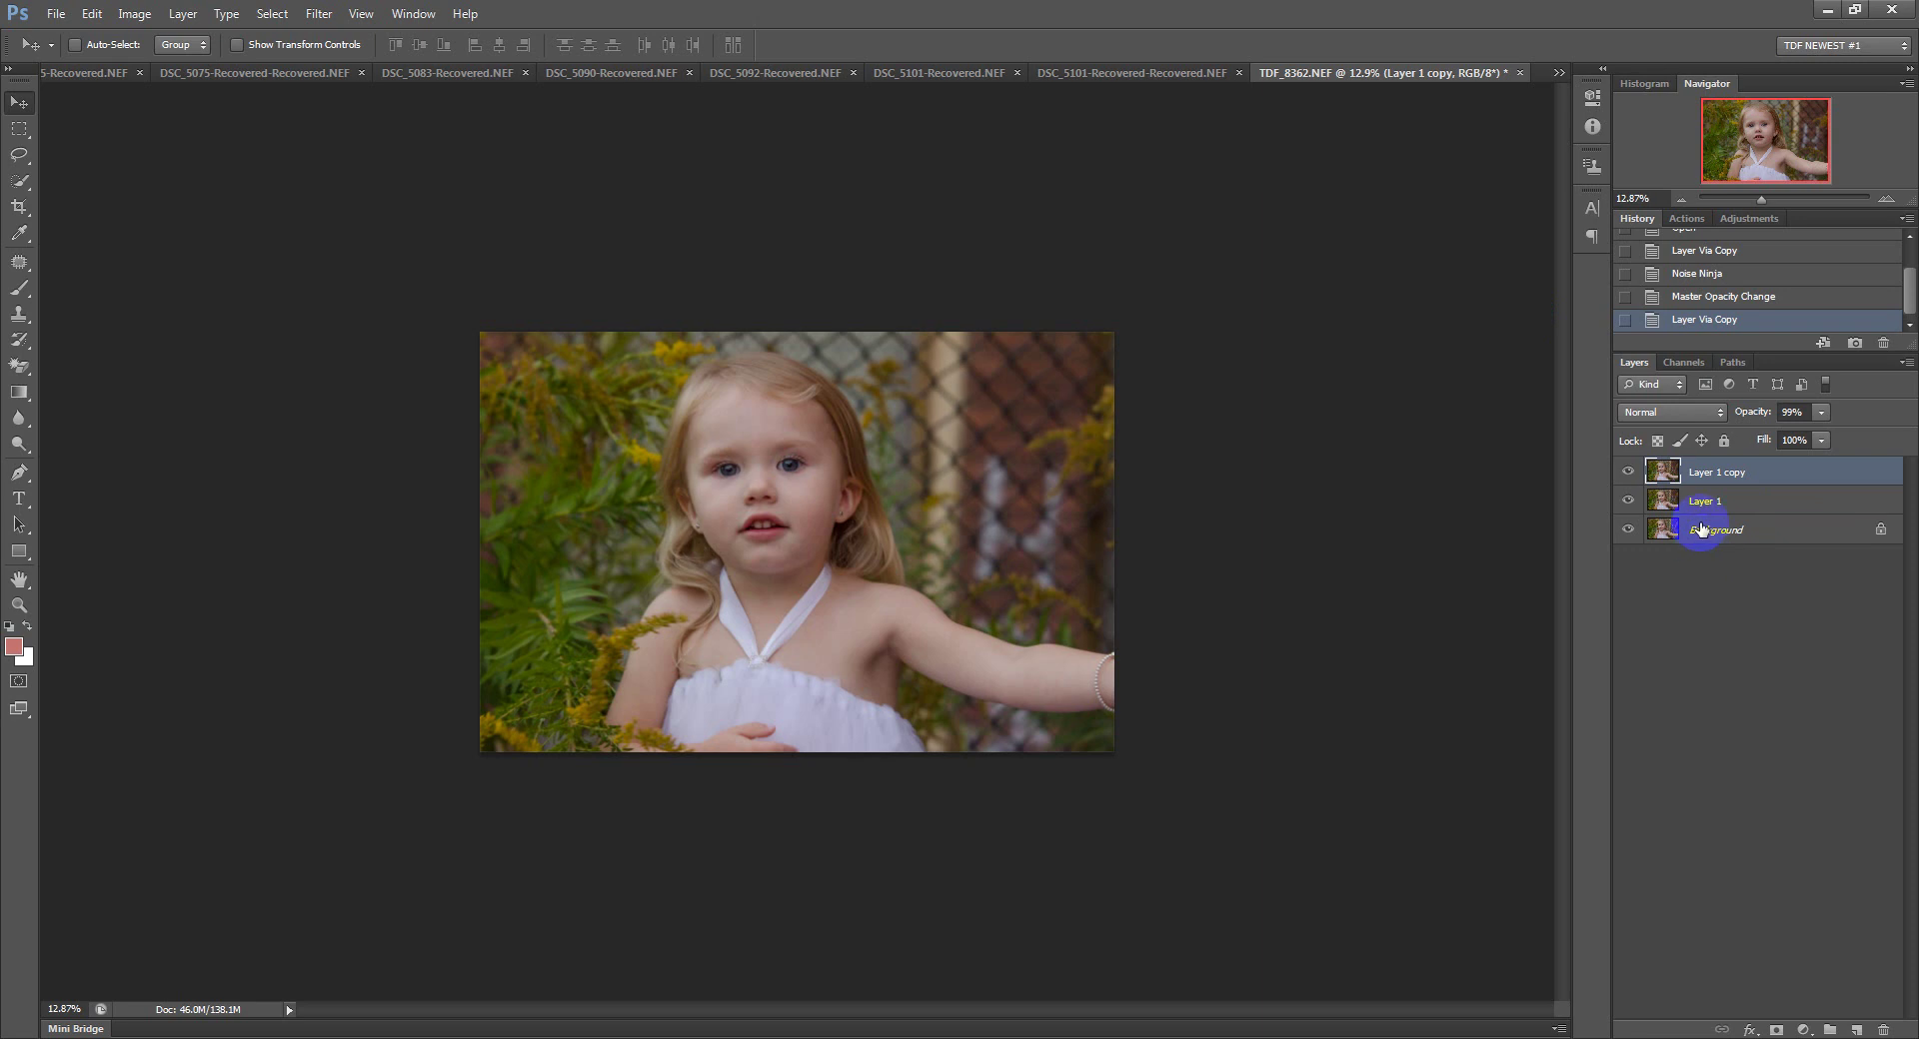
pyautogui.click(1741, 475)
pyautogui.moveTo(1741, 474); pyautogui.dragTo(1894, 1033)
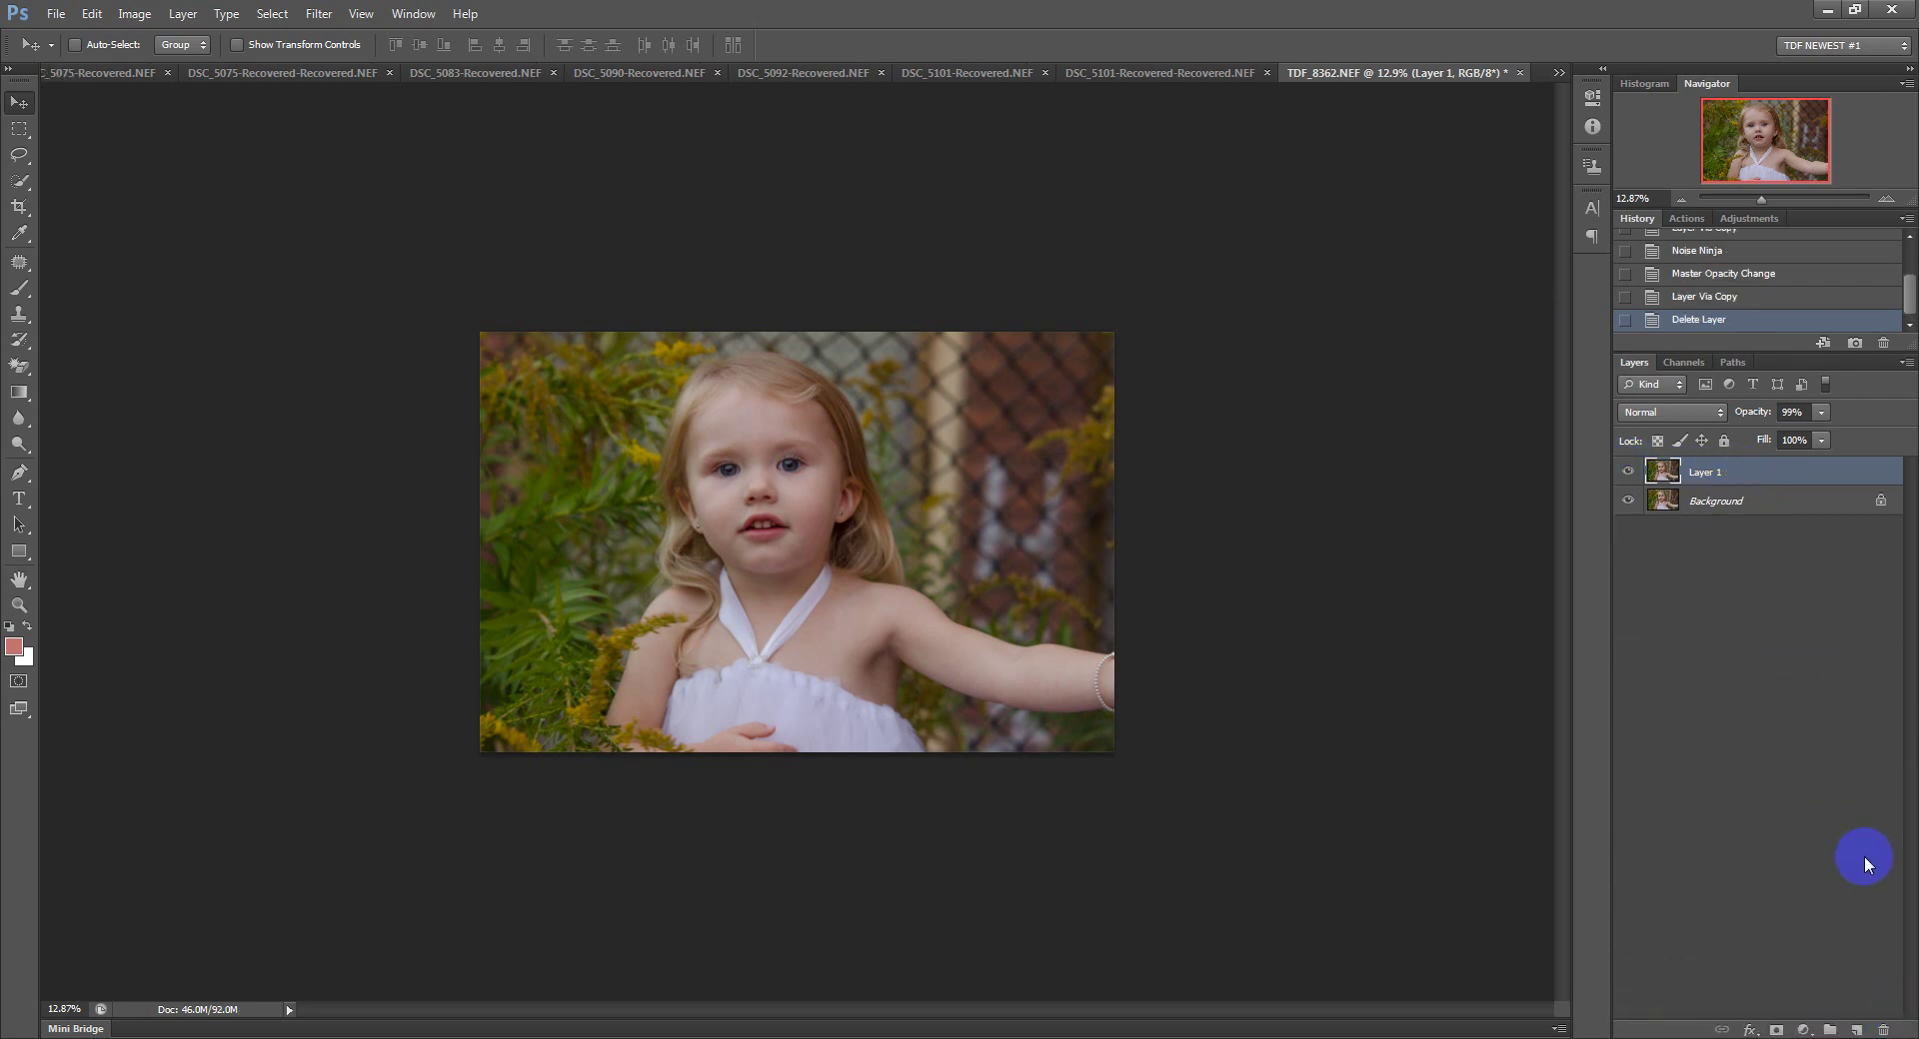
pyautogui.hotkey('ctrl', 'j')
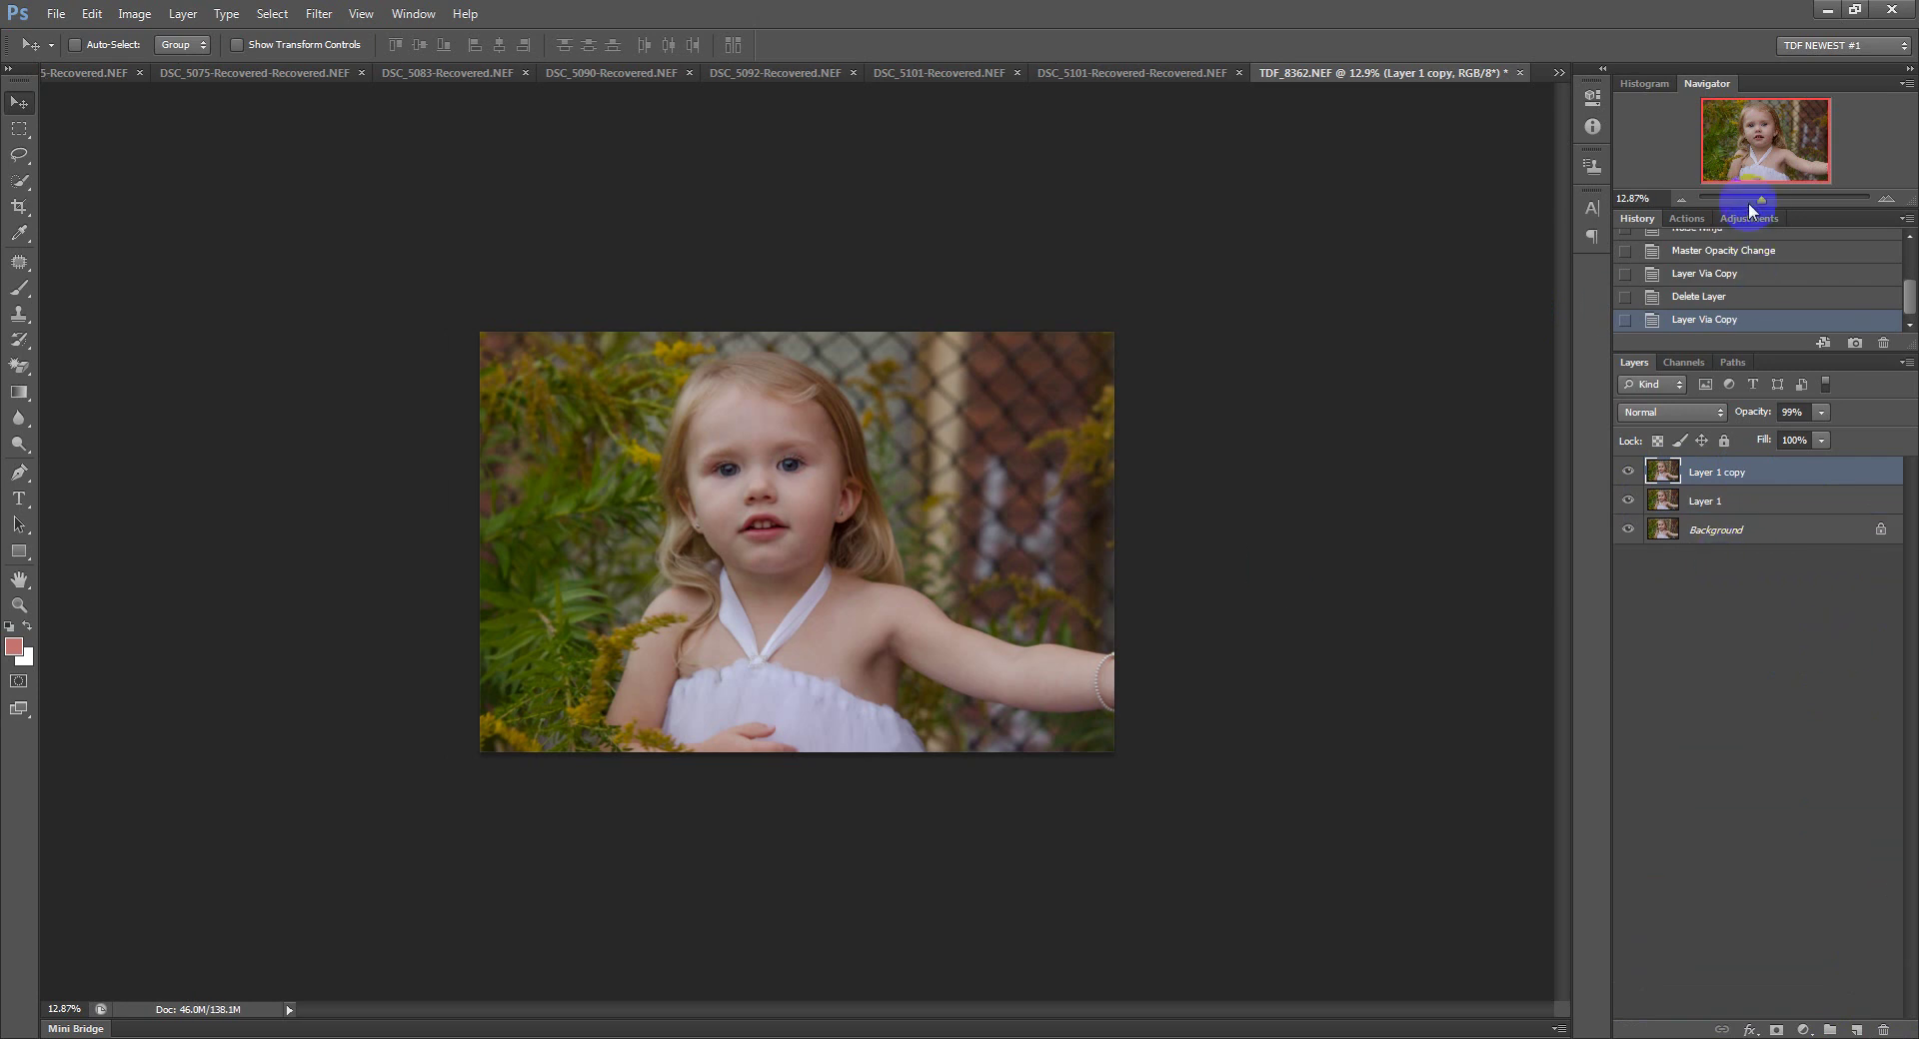
# Crop the photo without a fixed ratio, cutting off the girl's outstretched forearm and most of the dress.
pyautogui.moveTo(1761, 199); pyautogui.dragTo(1769, 200)
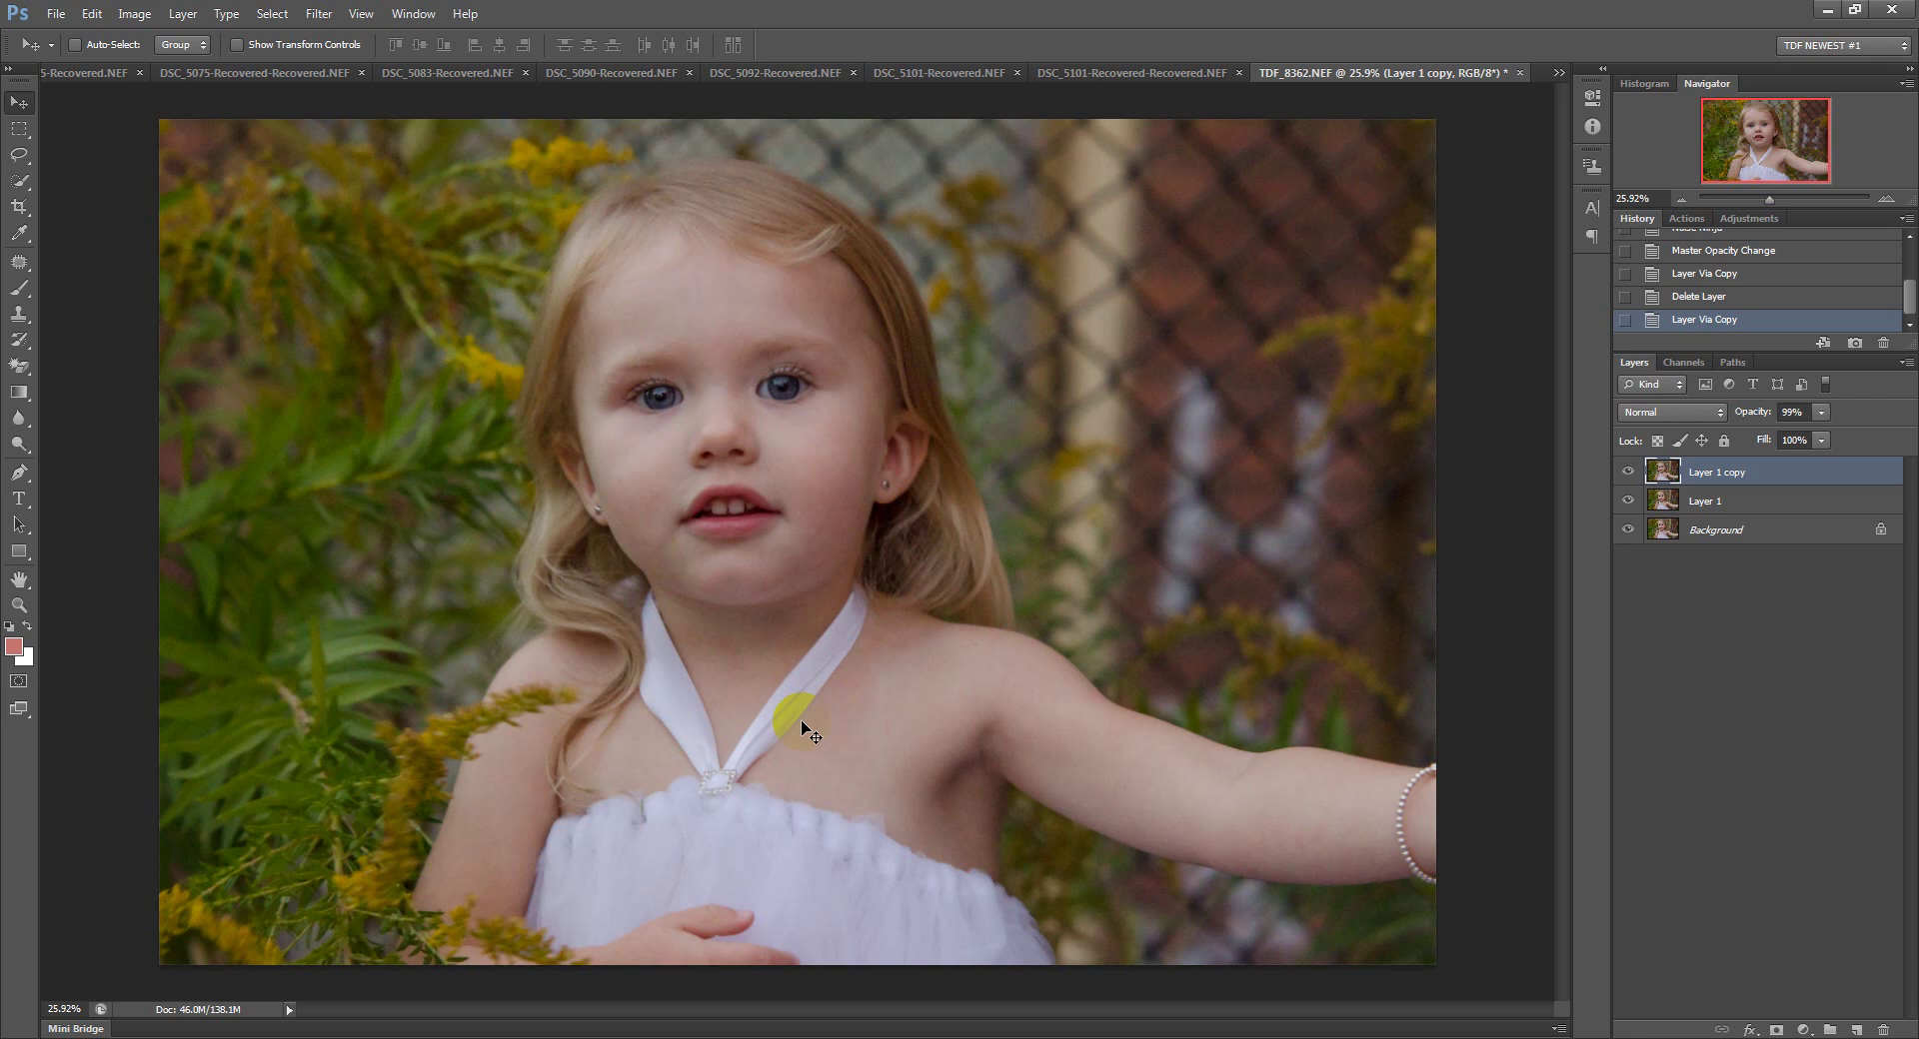
pyautogui.click(19, 206)
pyautogui.moveTo(1433, 962); pyautogui.dragTo(1311, 893)
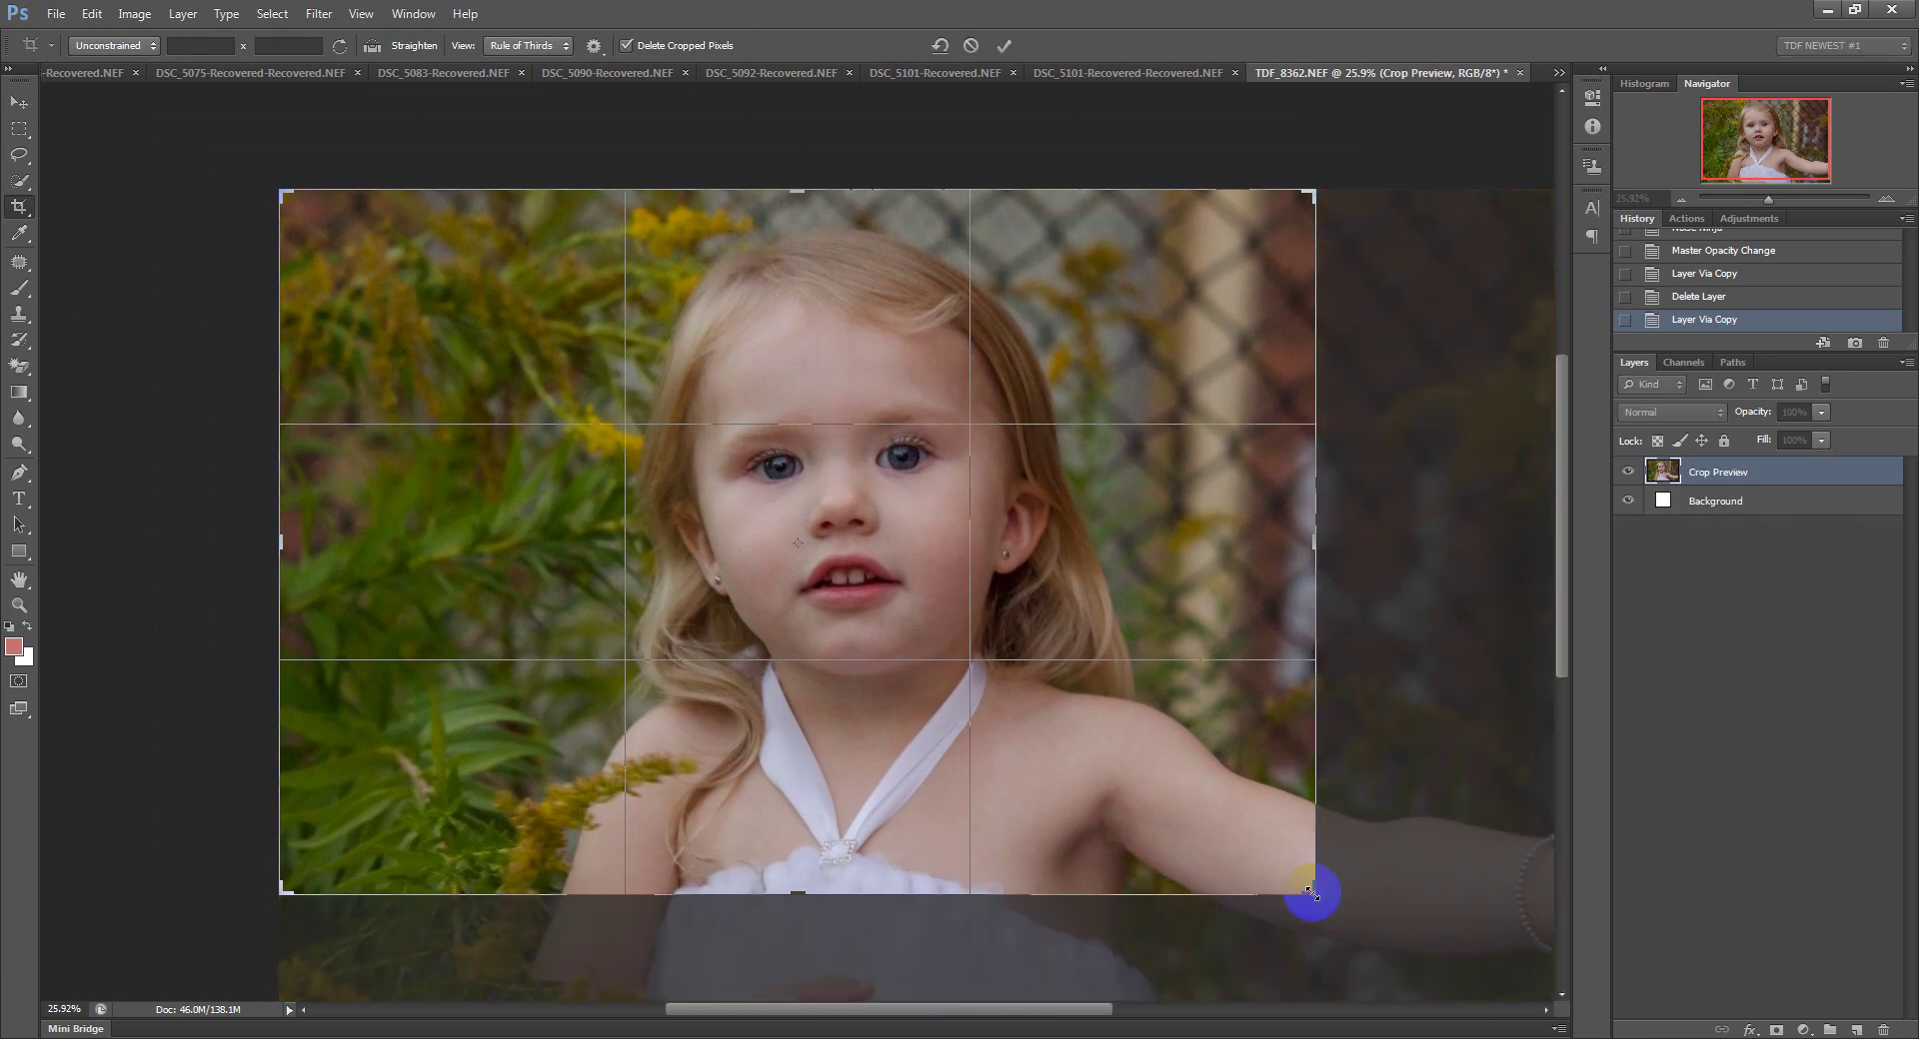
pyautogui.press('Return')
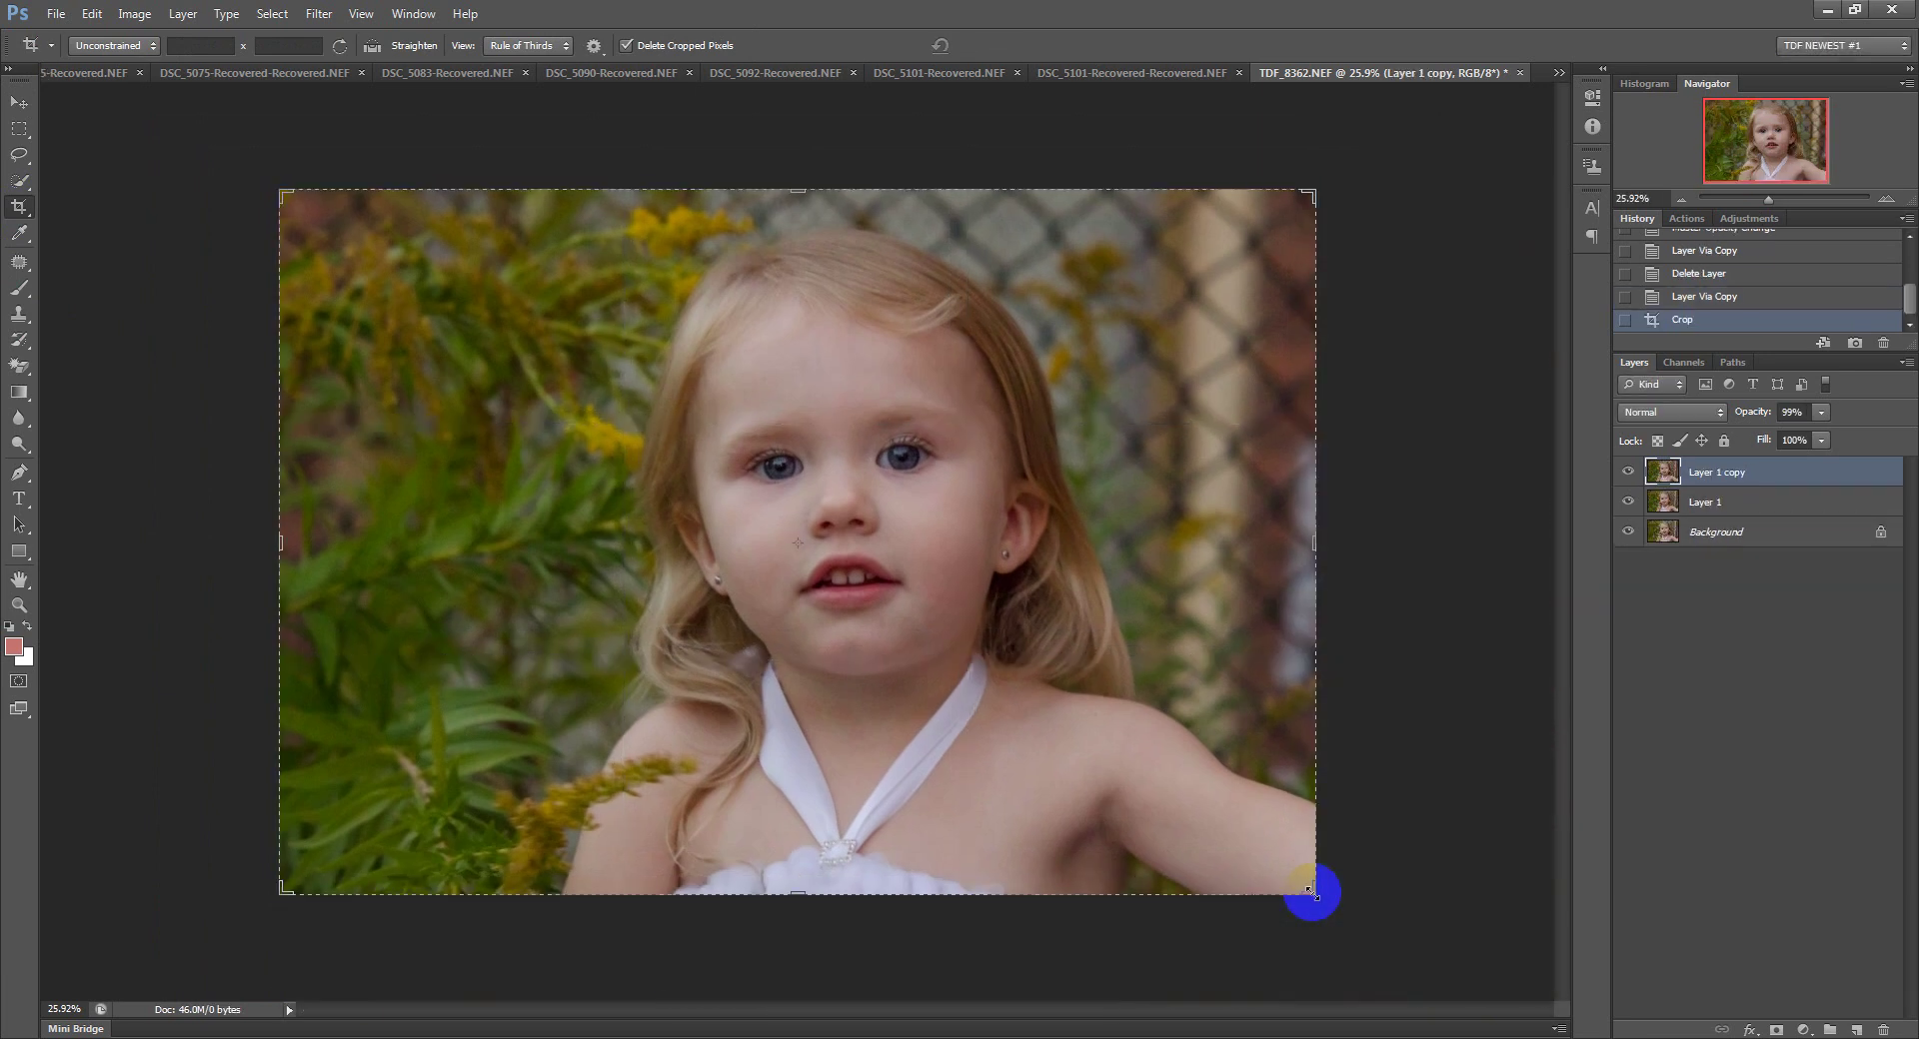
# Duplicate the top layer and crop the photo to the 12 in by 8 in preset.
pyautogui.hotkey('ctrl', 'j')
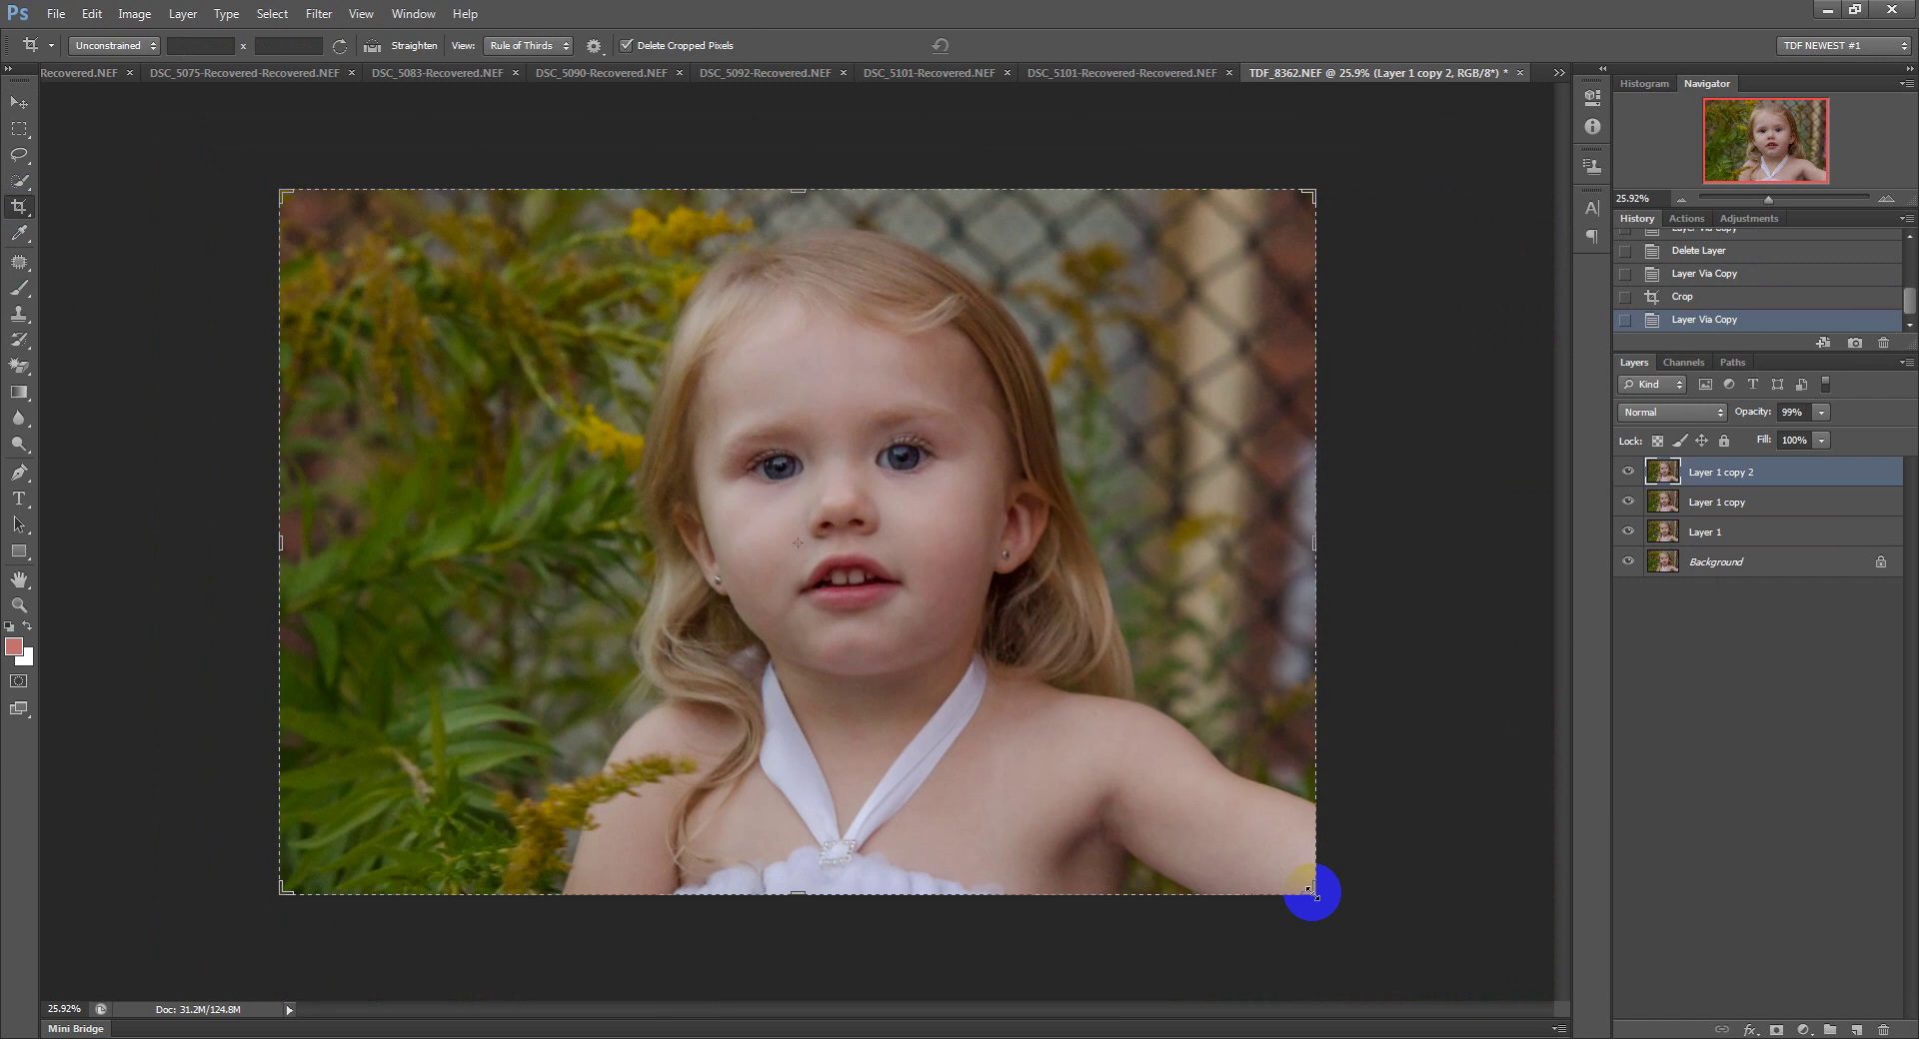
pyautogui.click(116, 45)
pyautogui.click(146, 244)
pyautogui.click(901, 461)
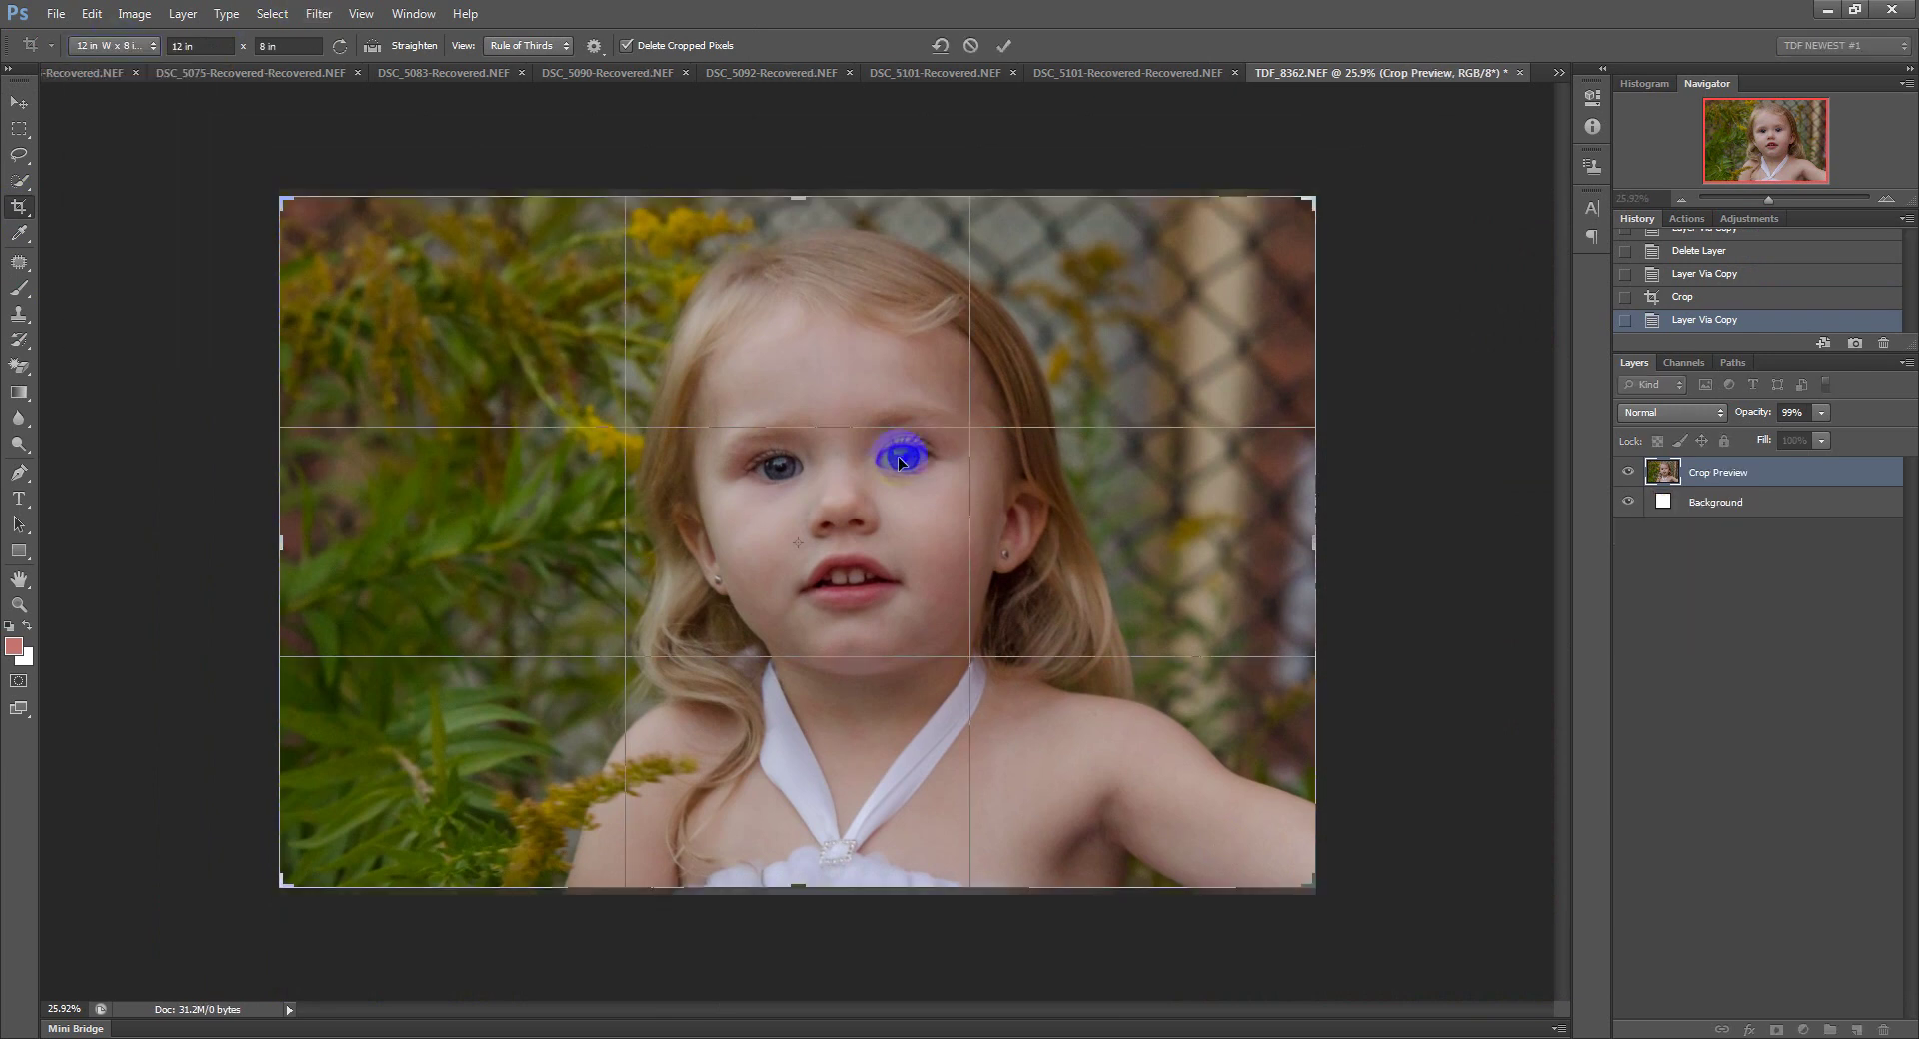
pyautogui.click(899, 459)
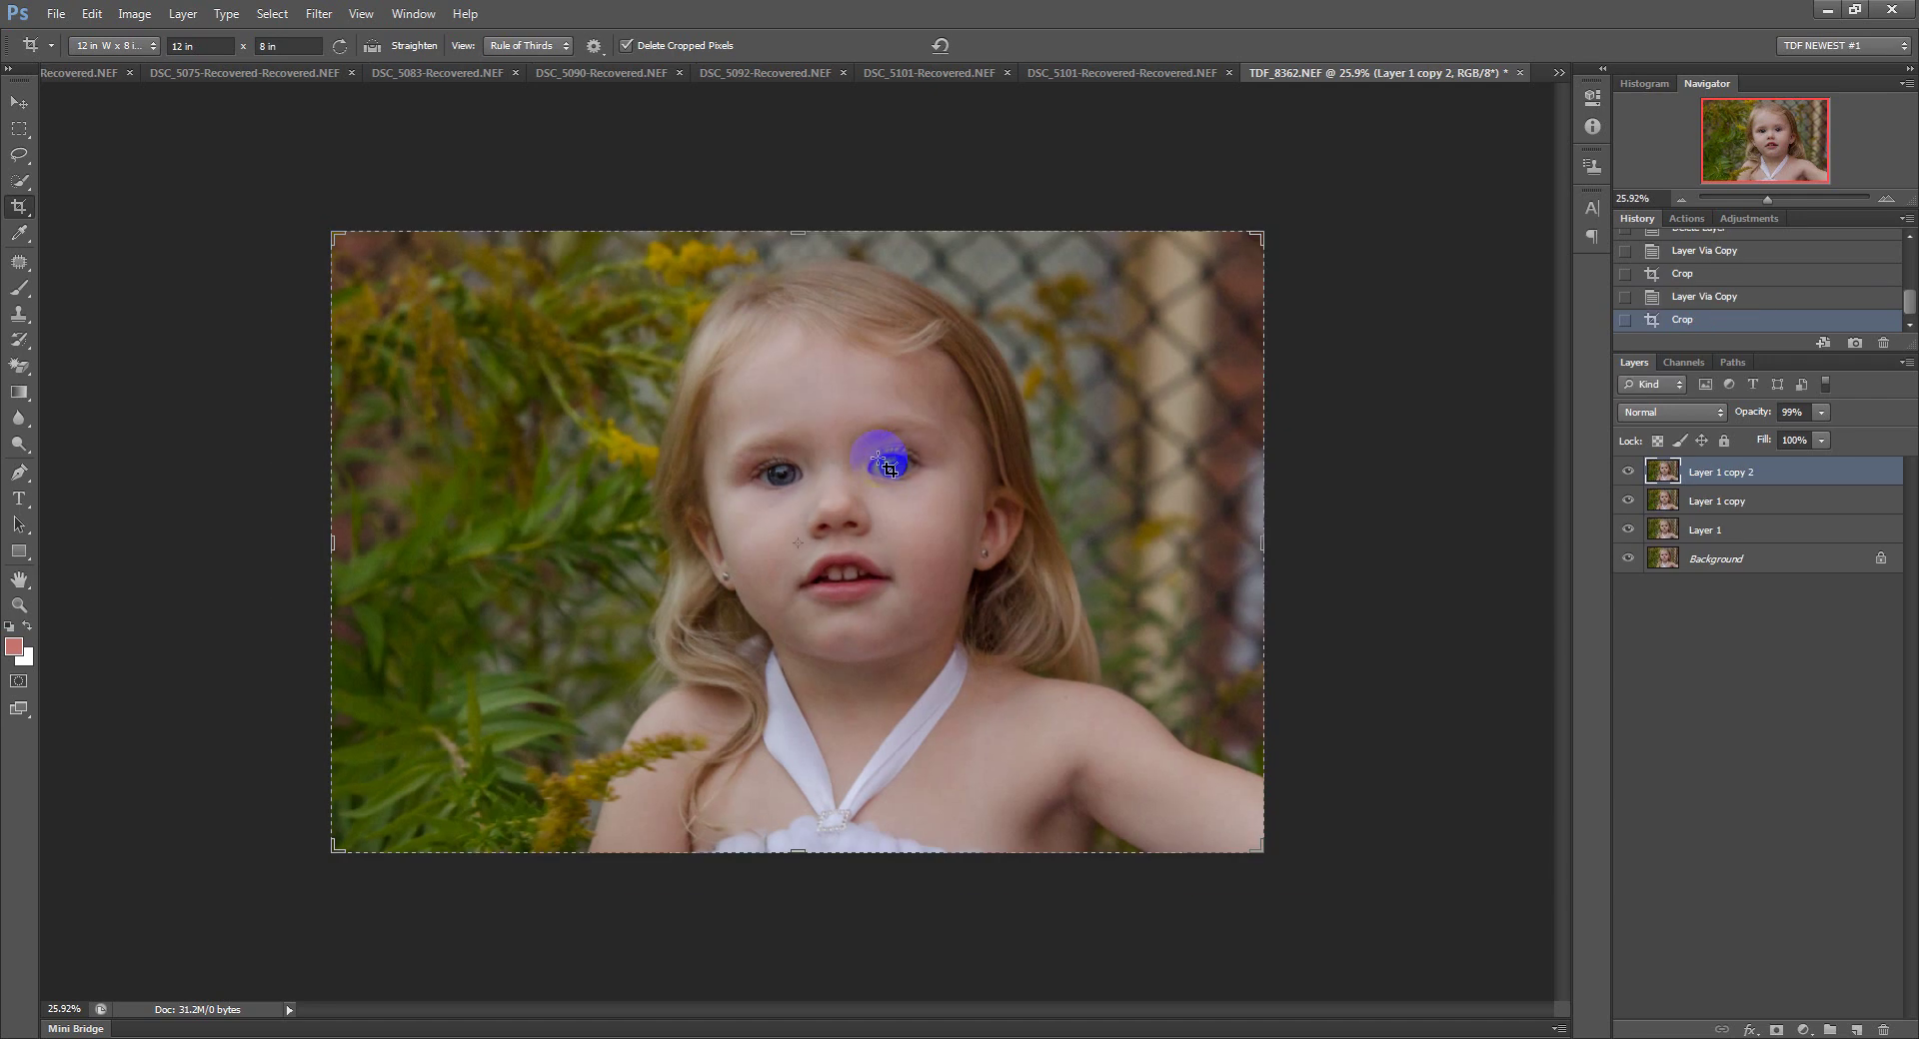
# Try dodging the midtones around the eyes and mouth, raising the exposure from 52% to 100%, and revert to the last crop.
pyautogui.click(24, 613)
pyautogui.moveTo(832, 486); pyautogui.dragTo(830, 485)
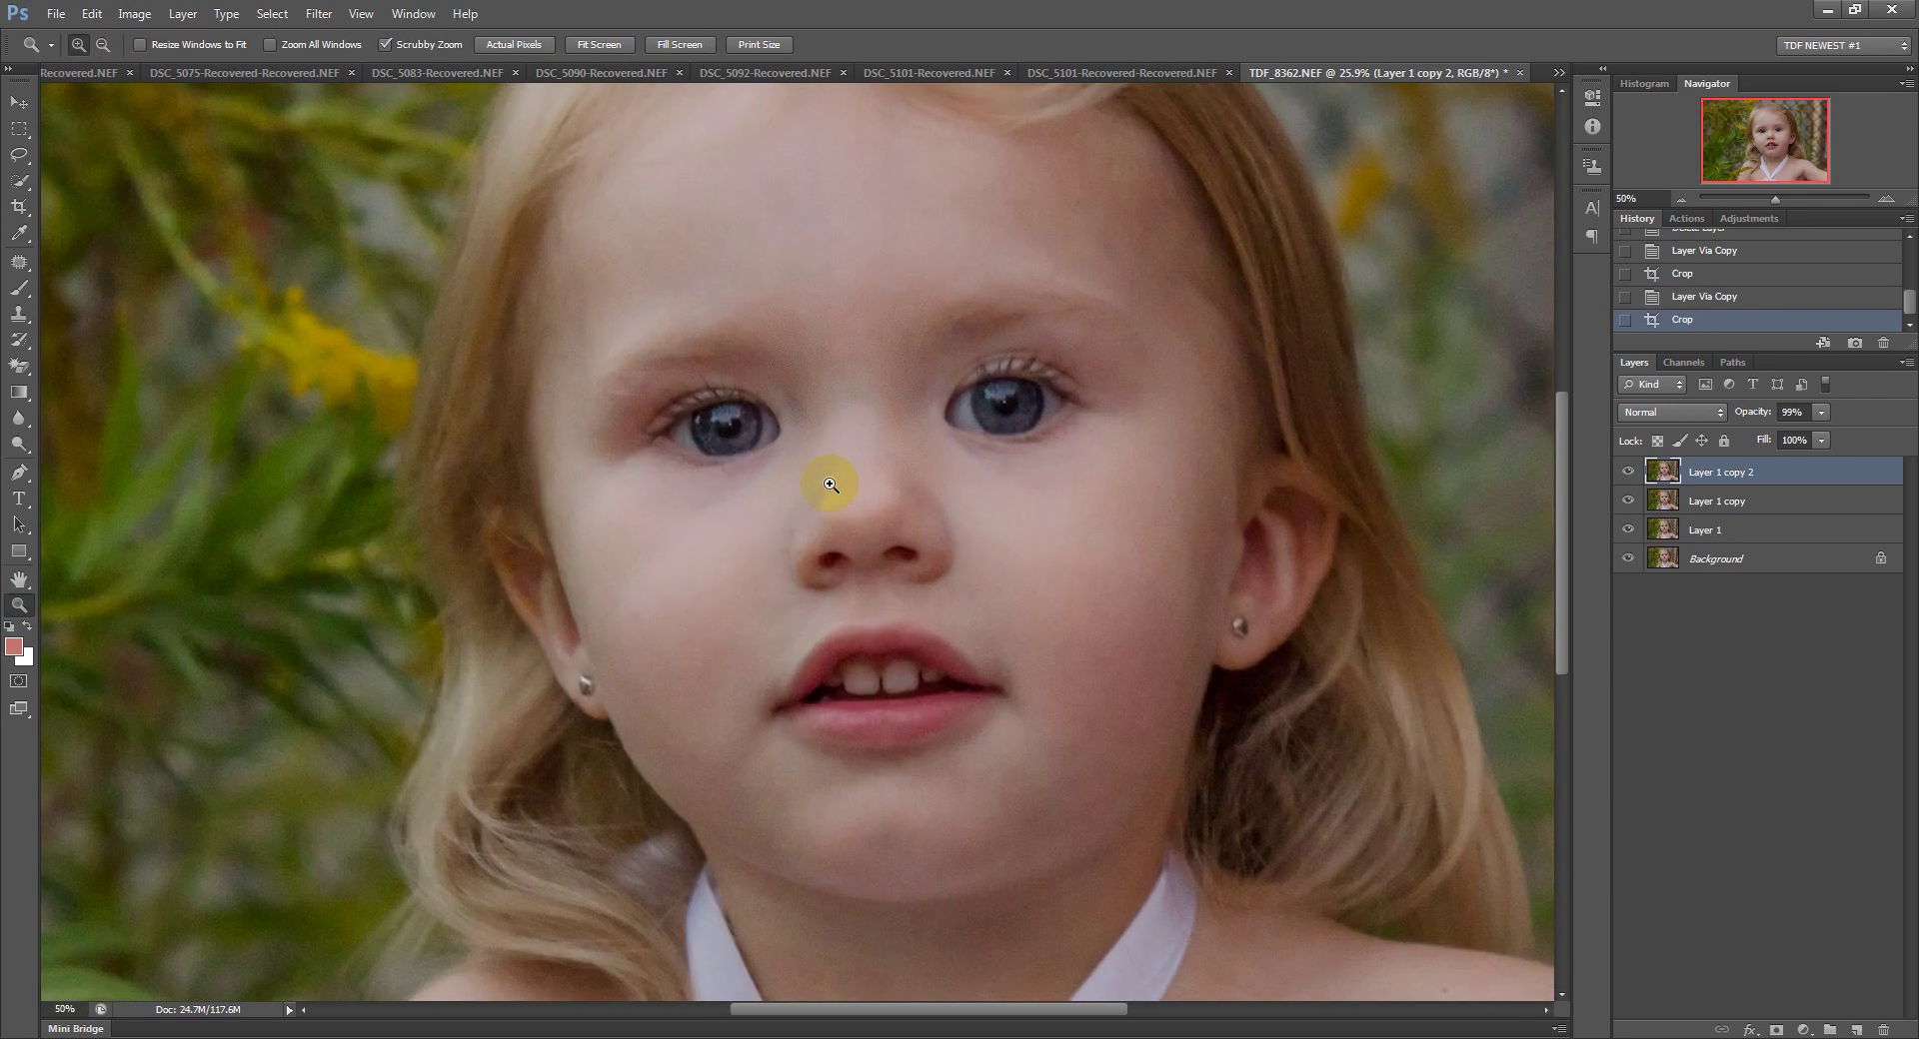
pyautogui.click(831, 484)
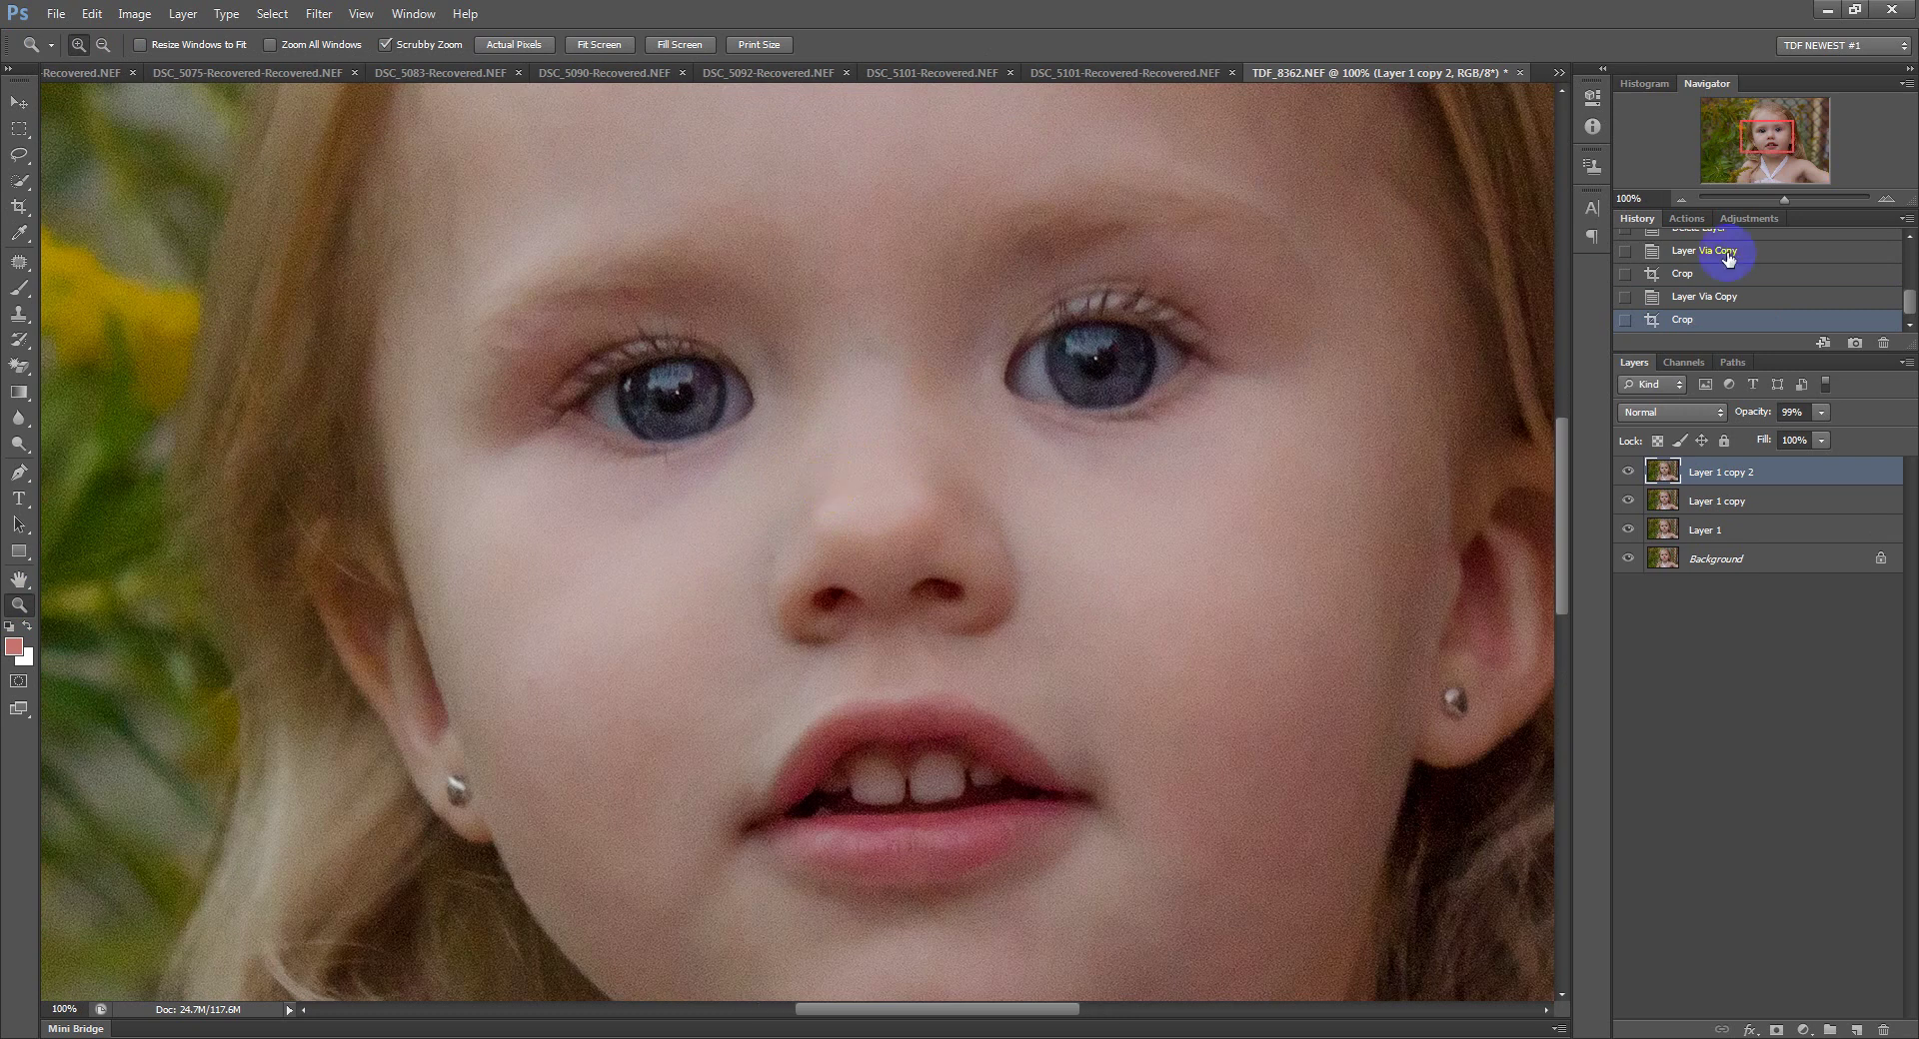
pyautogui.moveTo(1784, 199); pyautogui.dragTo(1779, 200)
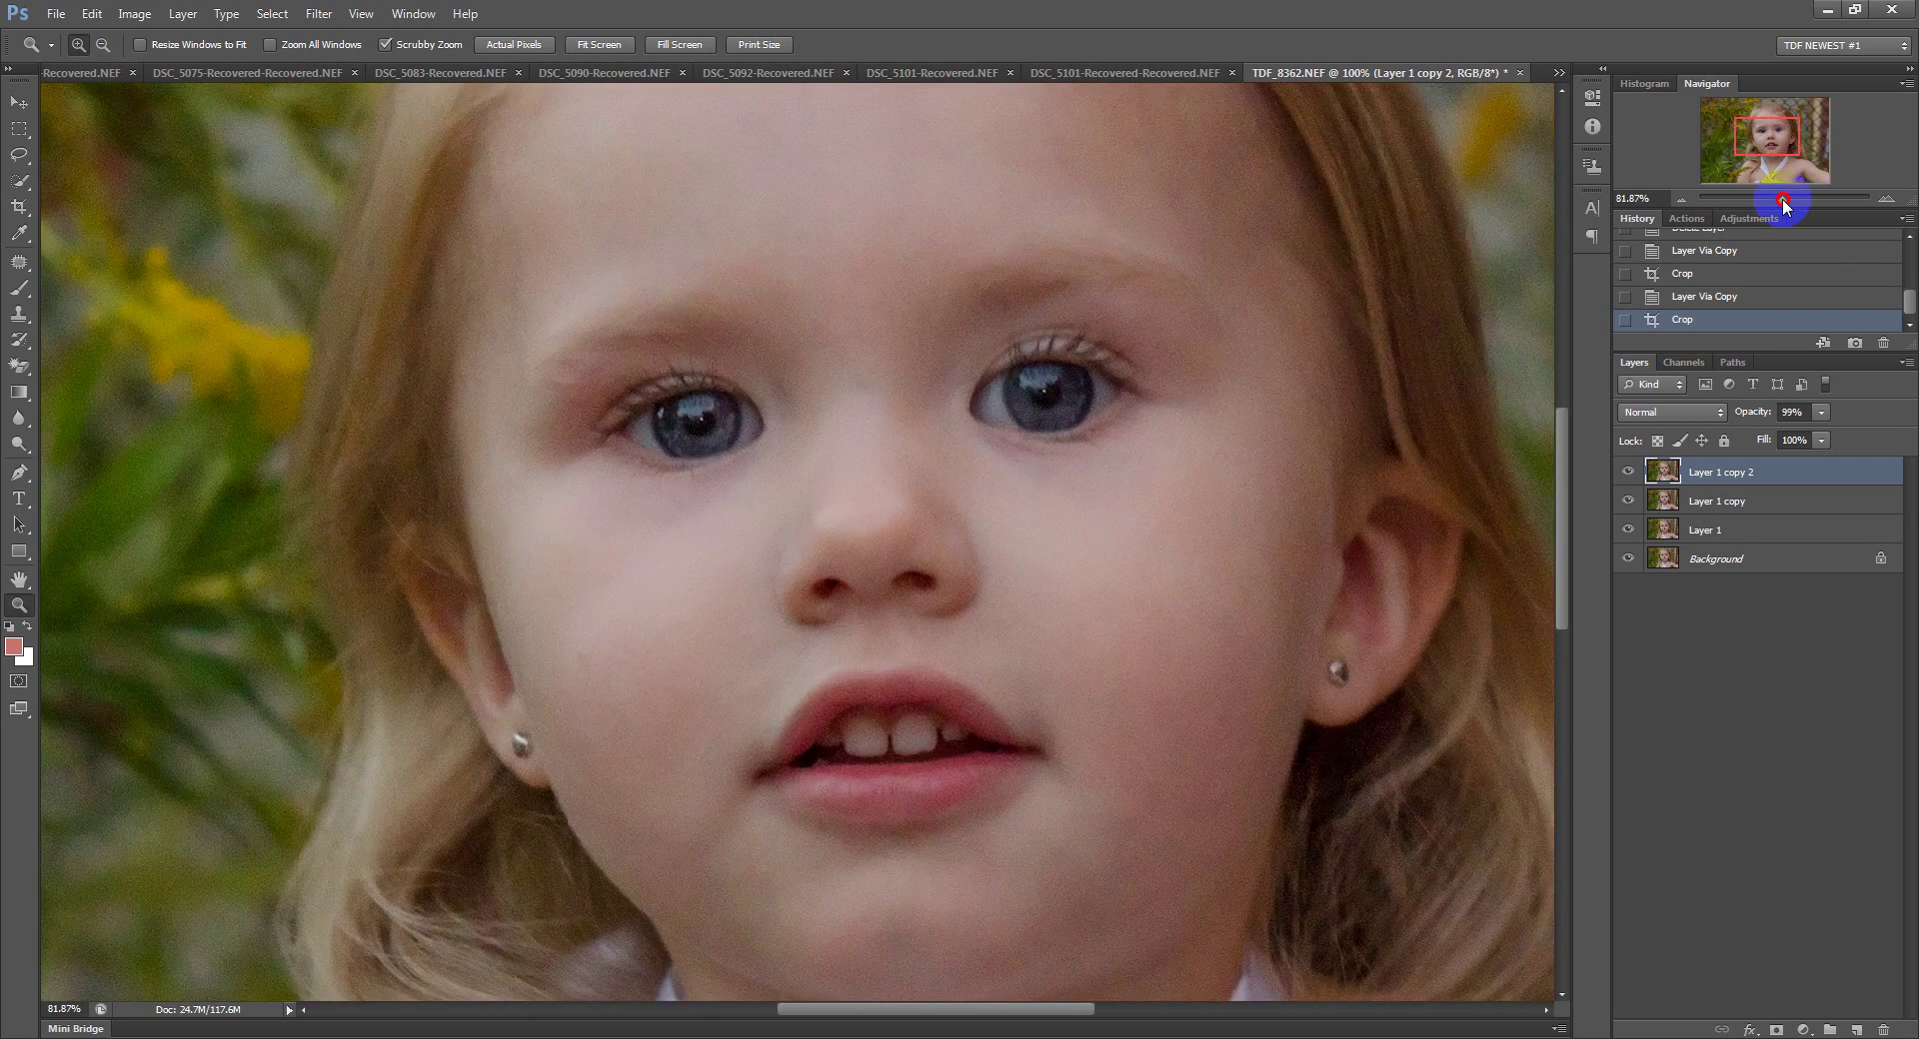
pyautogui.click(18, 444)
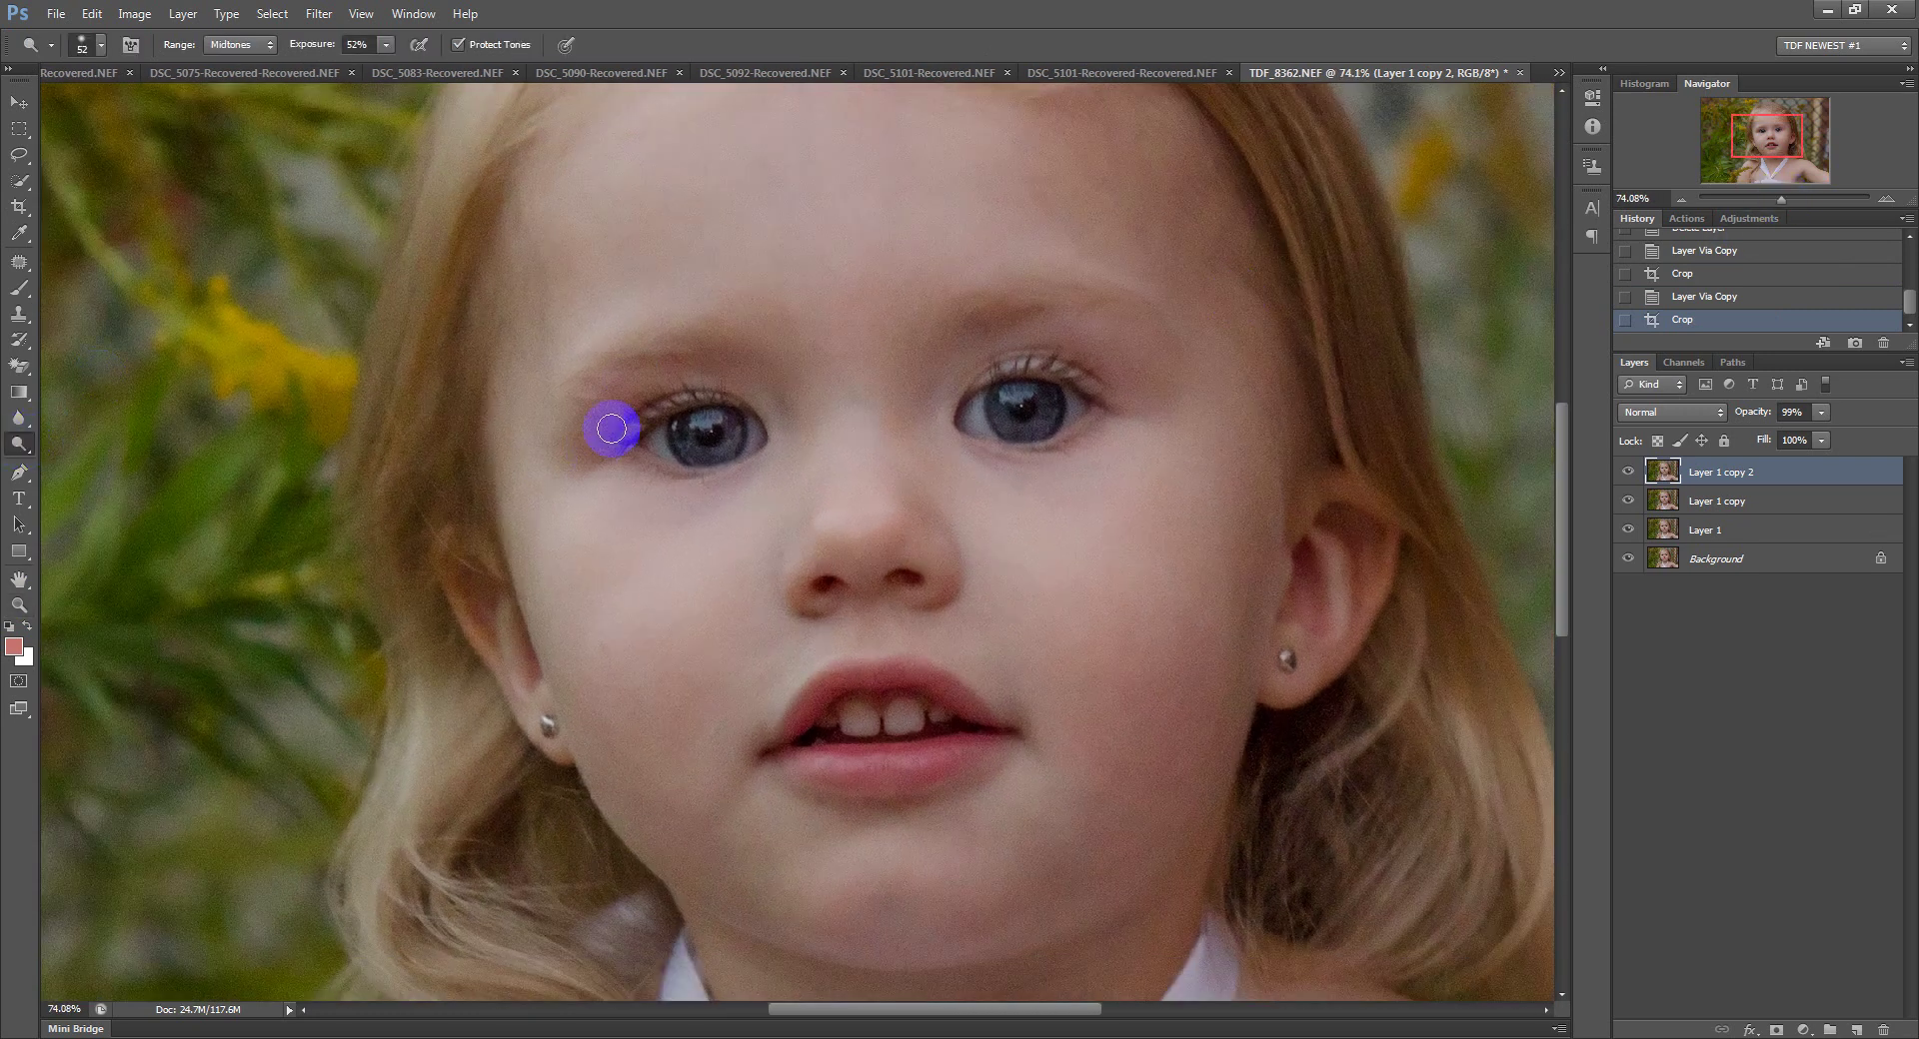
pyautogui.moveTo(676, 427); pyautogui.dragTo(669, 430)
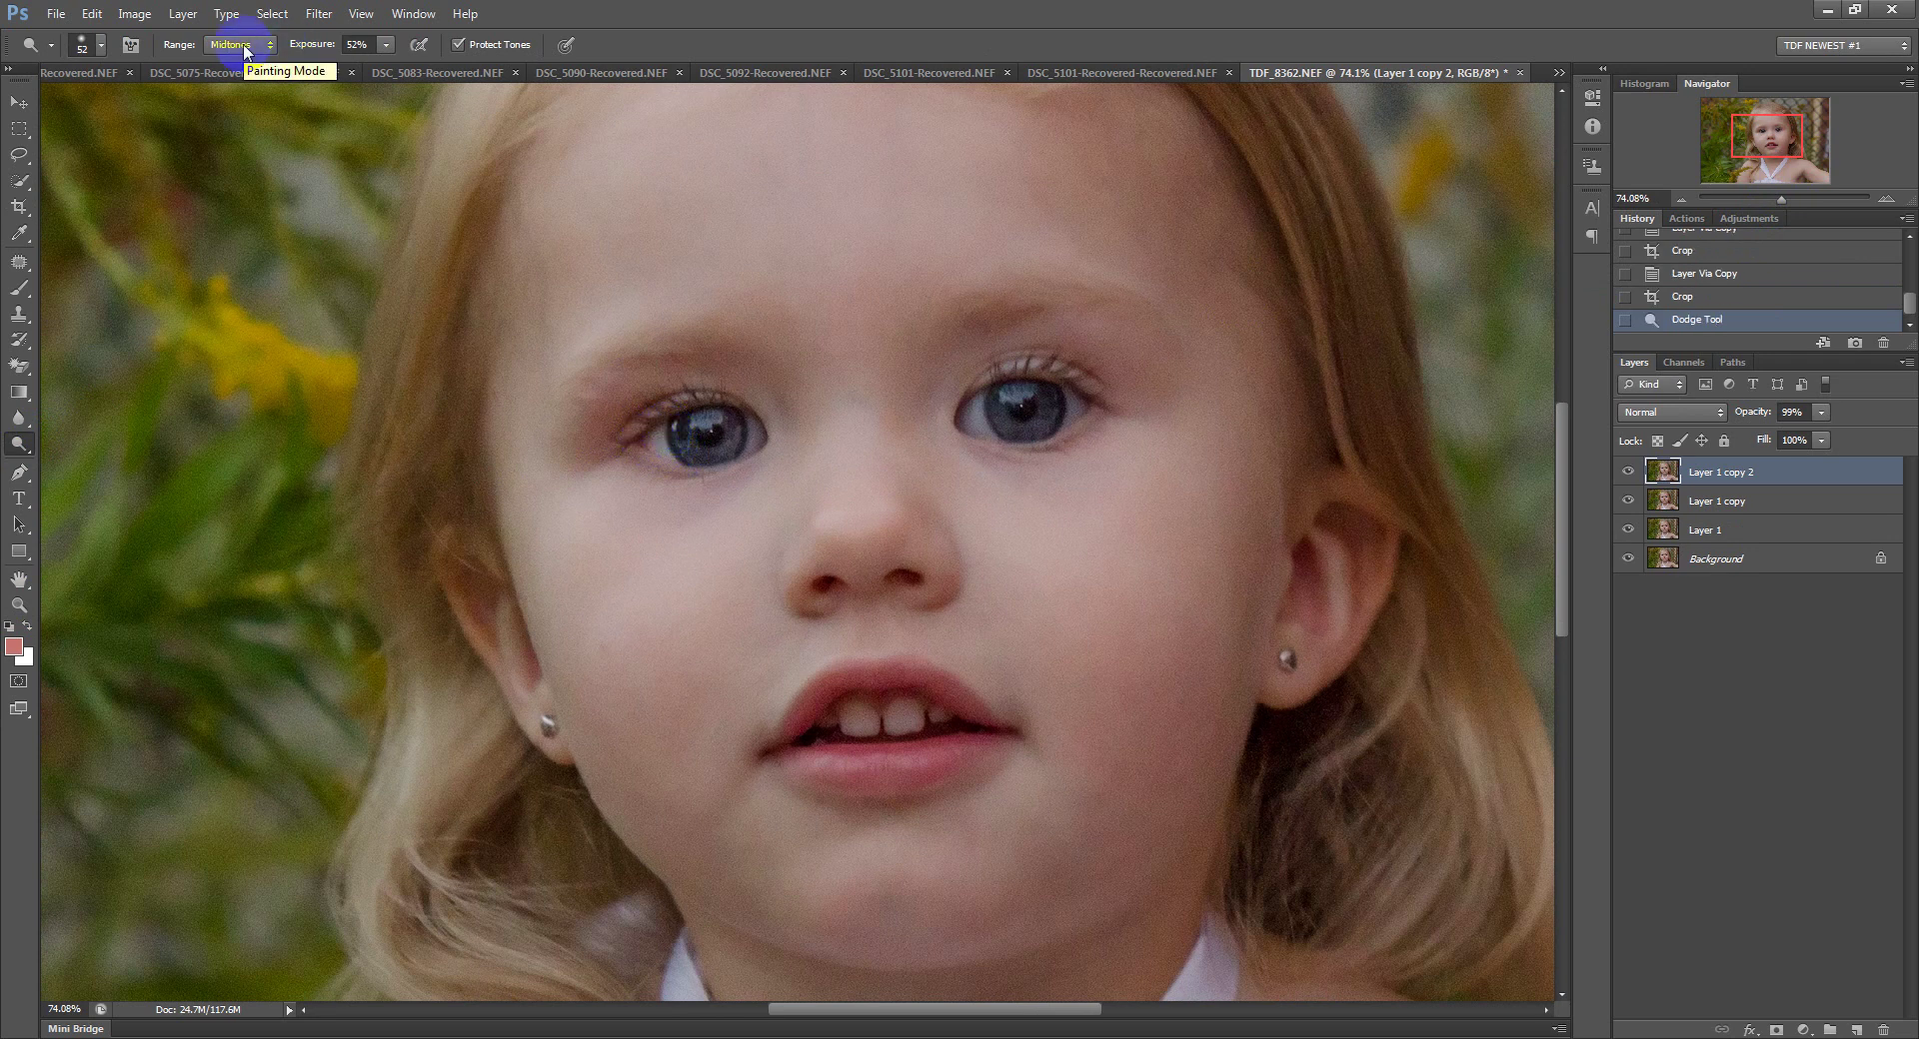
pyautogui.moveTo(387, 57); pyautogui.dragTo(517, 75)
pyautogui.moveTo(605, 403)
pyautogui.mouseDown()
pyautogui.moveTo(671, 432)
pyautogui.moveTo(647, 443)
pyautogui.moveTo(730, 463)
pyautogui.moveTo(692, 406)
pyautogui.moveTo(751, 425)
pyautogui.moveTo(692, 435)
pyautogui.moveTo(745, 459)
pyautogui.moveTo(684, 429)
pyautogui.mouseUp()
pyautogui.moveTo(1040, 409)
pyautogui.mouseDown()
pyautogui.moveTo(1116, 396)
pyautogui.moveTo(981, 381)
pyautogui.moveTo(975, 417)
pyautogui.moveTo(1030, 400)
pyautogui.mouseUp()
pyautogui.moveTo(952, 696)
pyautogui.mouseDown()
pyautogui.moveTo(771, 699)
pyautogui.moveTo(826, 737)
pyautogui.moveTo(960, 742)
pyautogui.mouseUp()
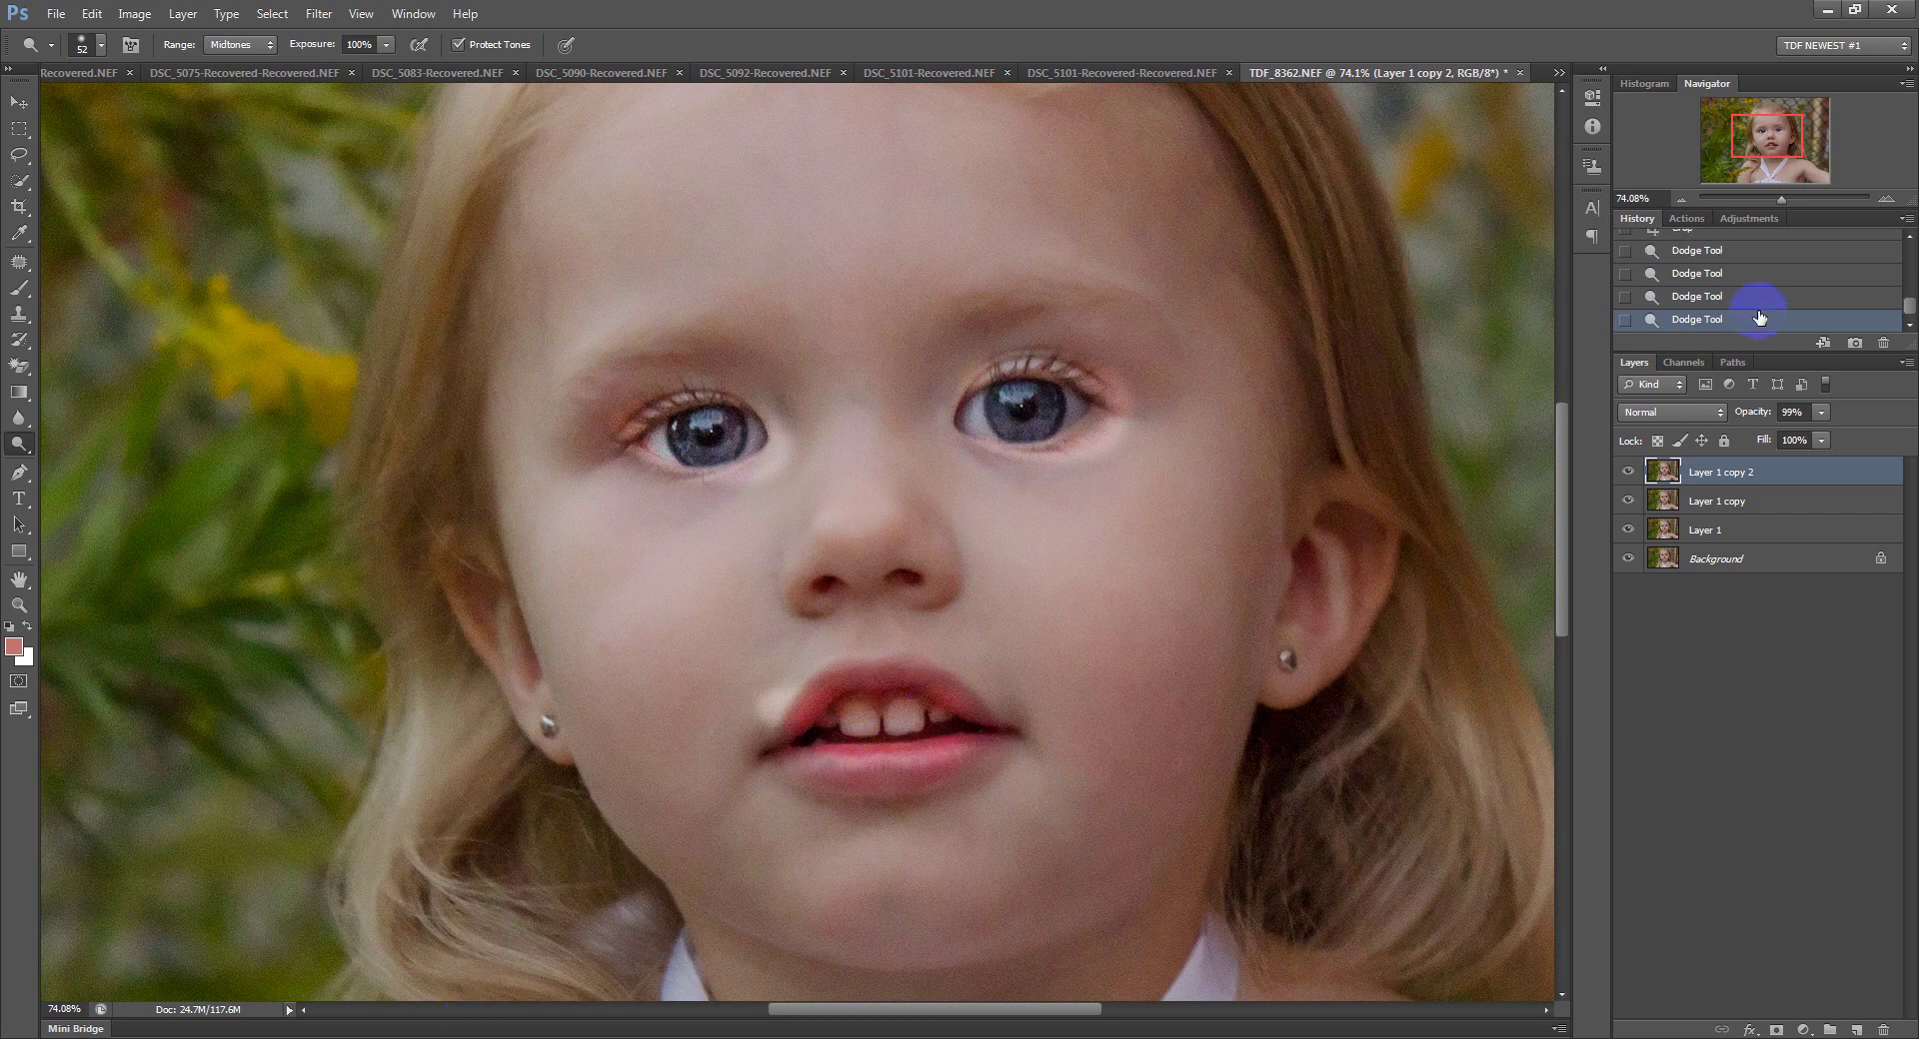
pyautogui.click(1689, 236)
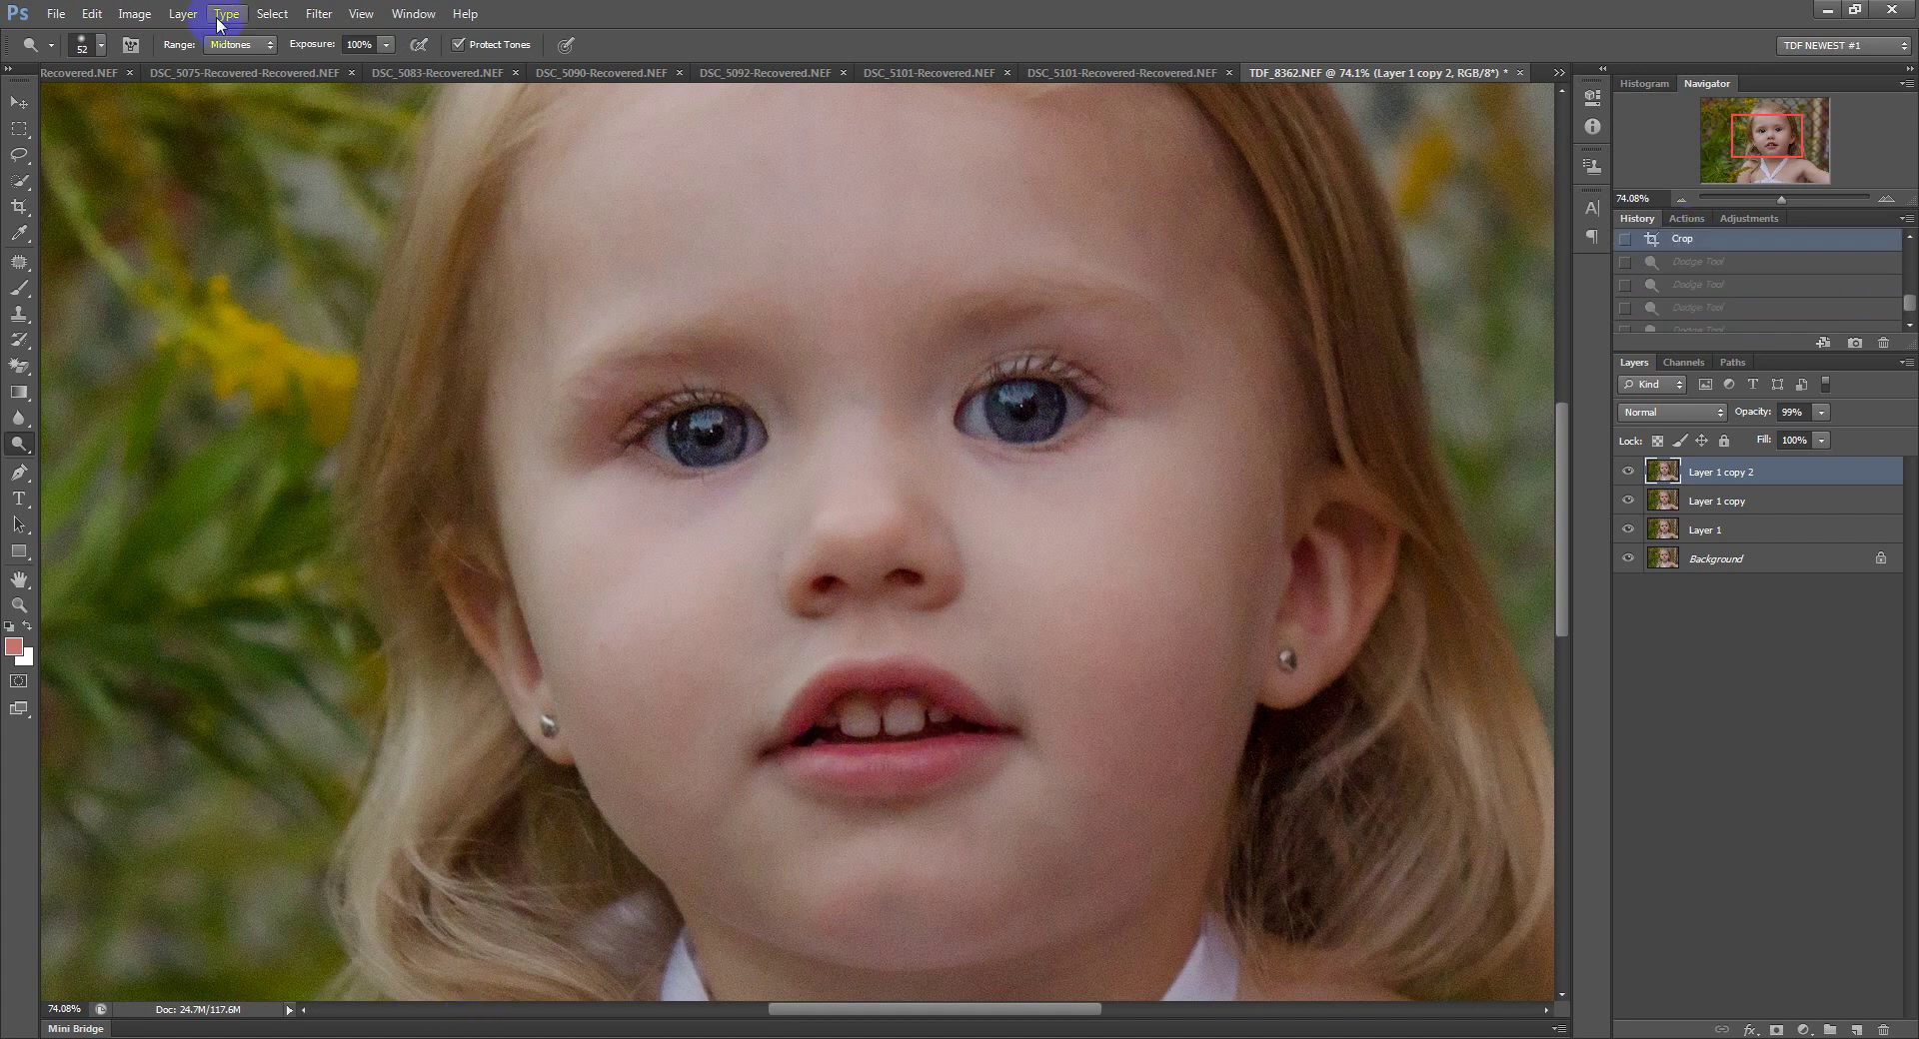
# Set the Dodge tool's exposure to 27% and lighten the midtones of both irises.
pyautogui.click(386, 45)
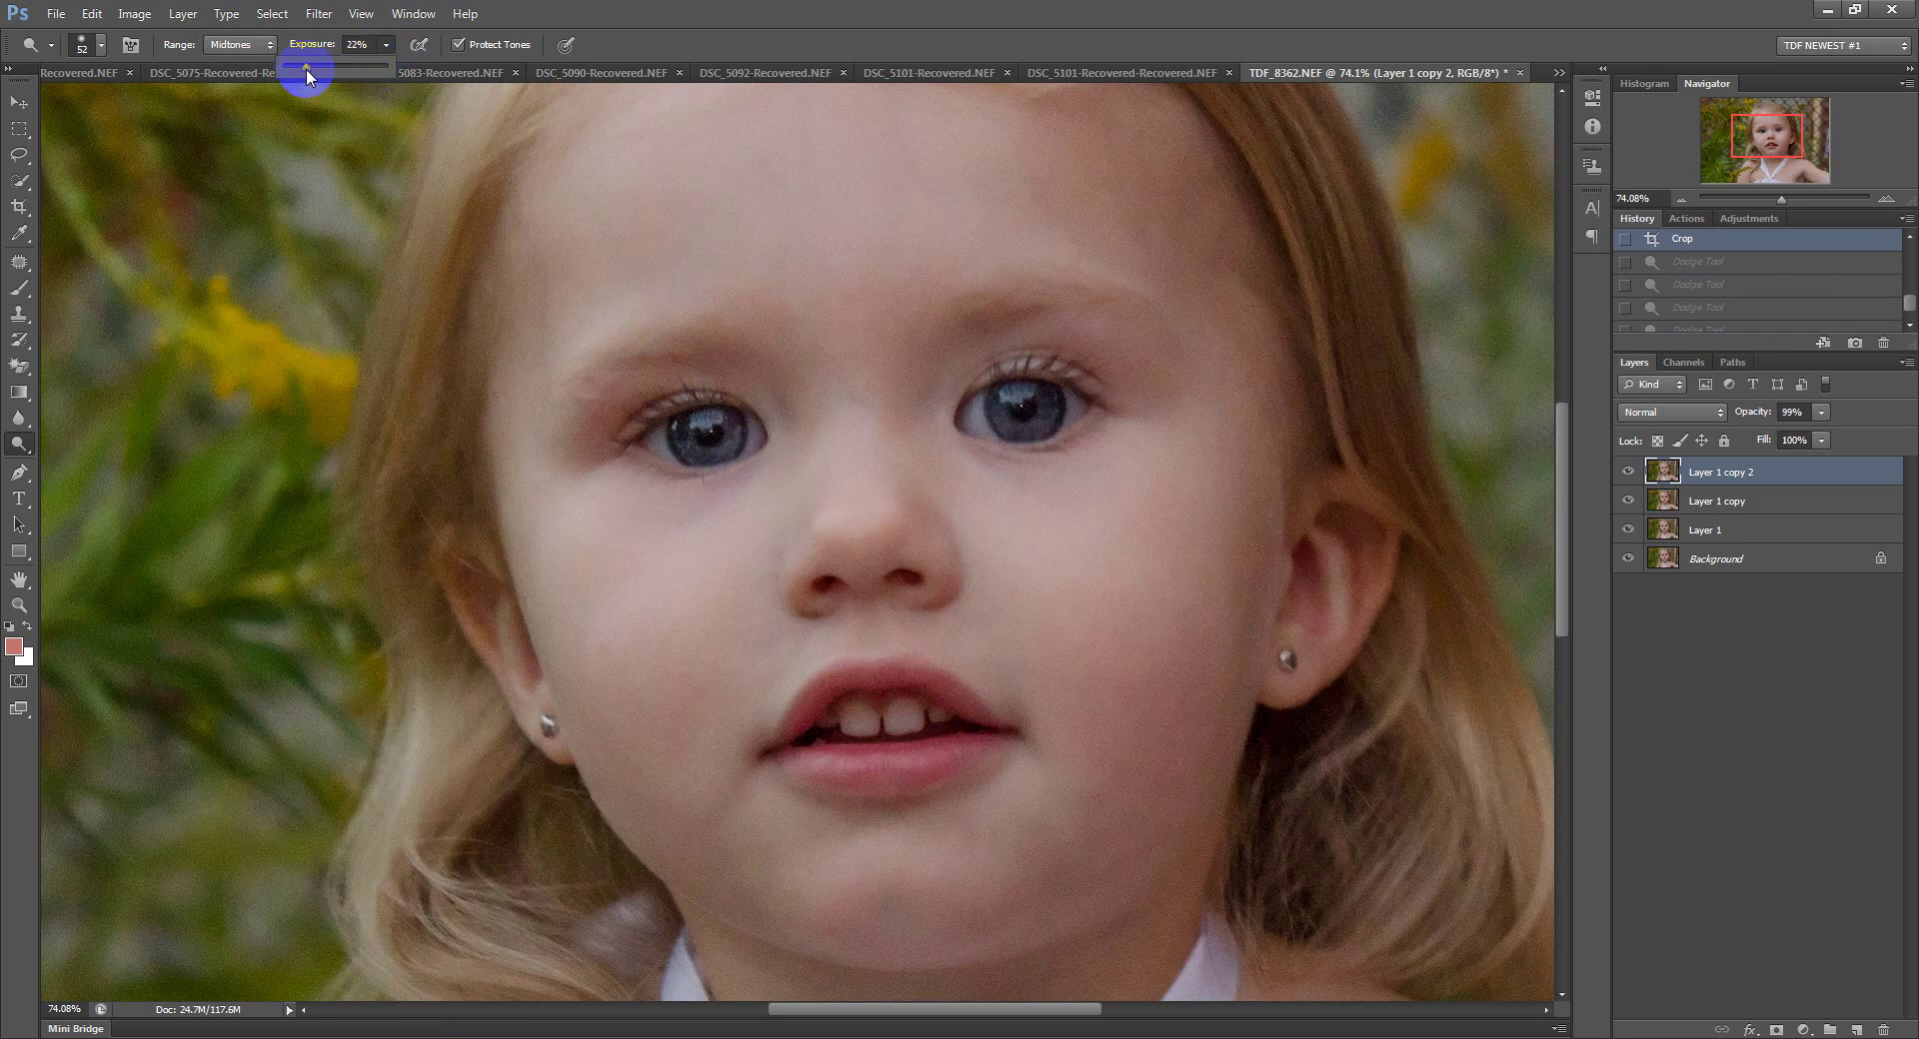
pyautogui.moveTo(307, 77); pyautogui.dragTo(312, 76)
pyautogui.moveTo(741, 421)
pyautogui.mouseDown()
pyautogui.moveTo(668, 433)
pyautogui.moveTo(675, 452)
pyautogui.moveTo(645, 437)
pyautogui.moveTo(681, 459)
pyautogui.moveTo(663, 445)
pyautogui.moveTo(725, 437)
pyautogui.moveTo(707, 427)
pyautogui.moveTo(698, 448)
pyautogui.moveTo(709, 415)
pyautogui.moveTo(695, 447)
pyautogui.moveTo(711, 423)
pyautogui.moveTo(752, 432)
pyautogui.mouseUp()
pyautogui.moveTo(1020, 400); pyautogui.dragTo(987, 398)
pyautogui.moveTo(993, 414)
pyautogui.mouseDown()
pyautogui.moveTo(1040, 405)
pyautogui.moveTo(1055, 430)
pyautogui.mouseUp()
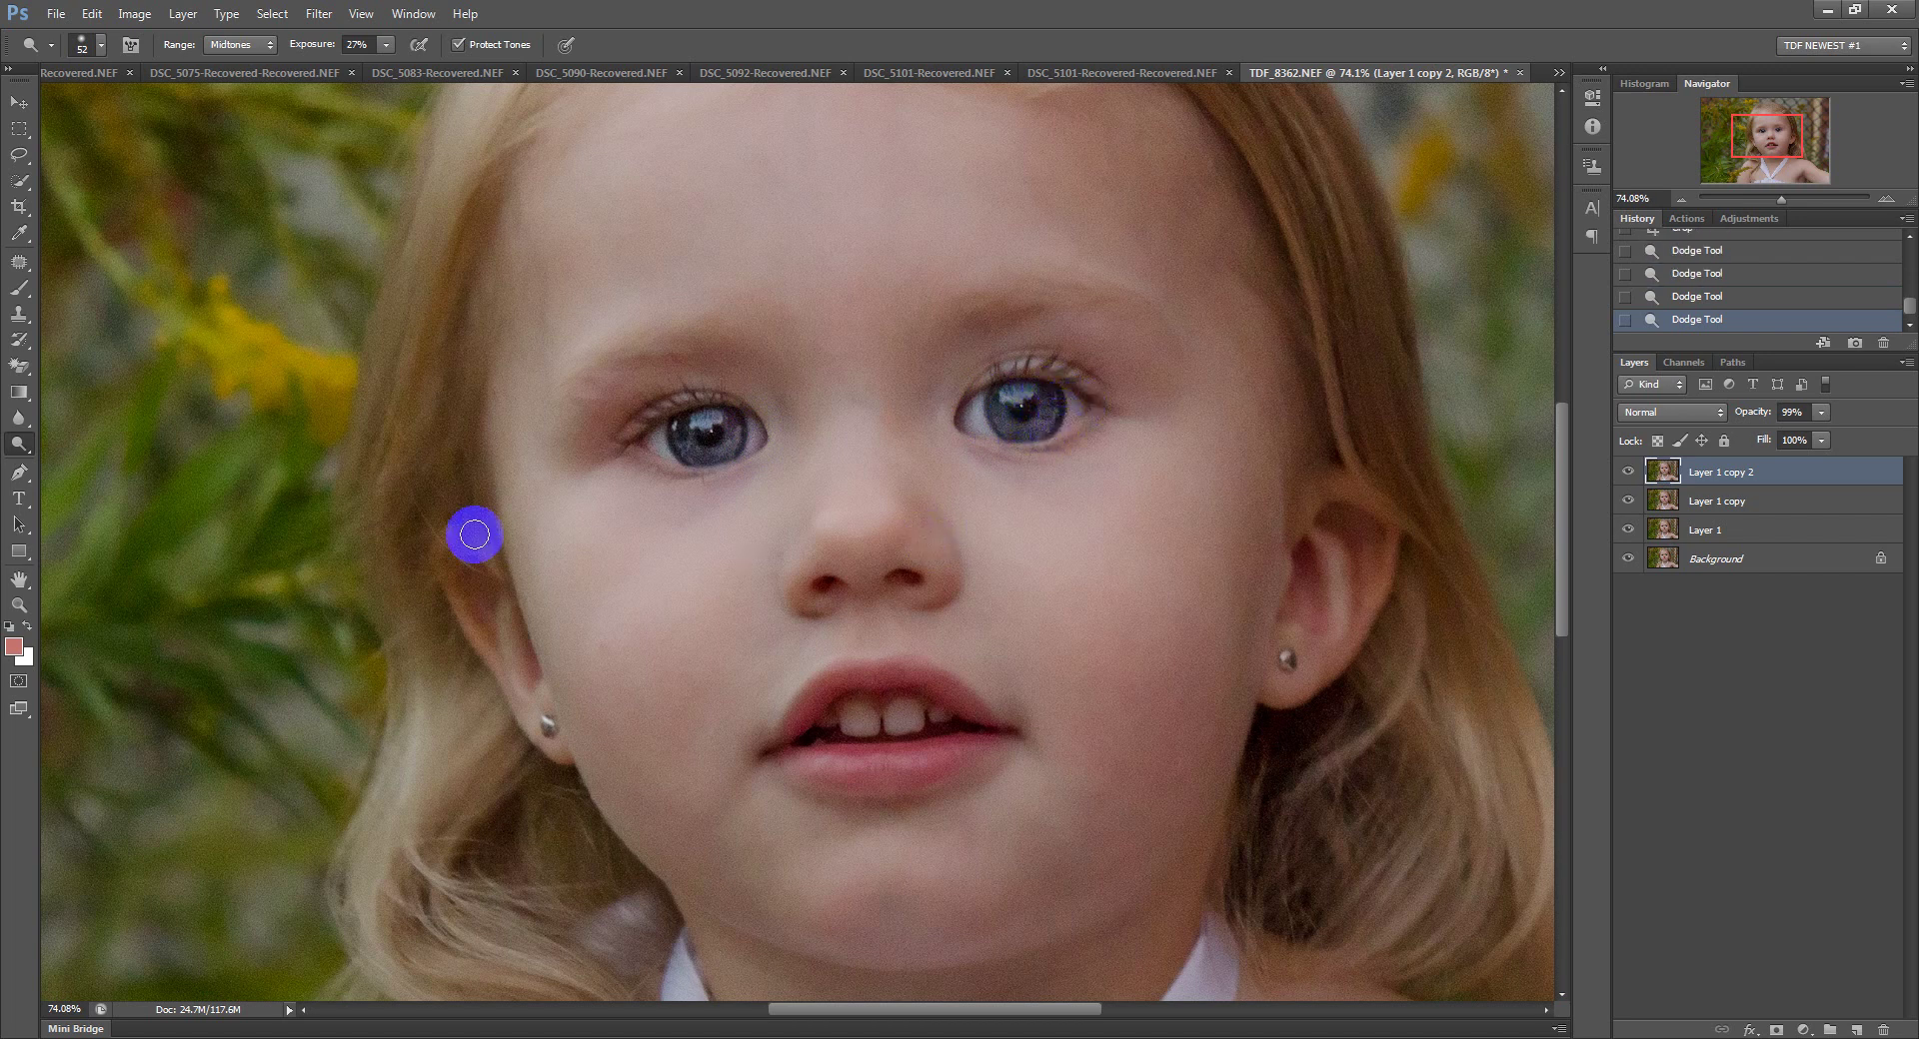
# Desaturate the areas around both irises with the Sponge tool at 21% flow and a 30 px brush.
pyautogui.moveTo(760, 404)
pyautogui.mouseDown()
pyautogui.moveTo(718, 481)
pyautogui.moveTo(728, 409)
pyautogui.moveTo(718, 432)
pyautogui.moveTo(746, 465)
pyautogui.mouseUp()
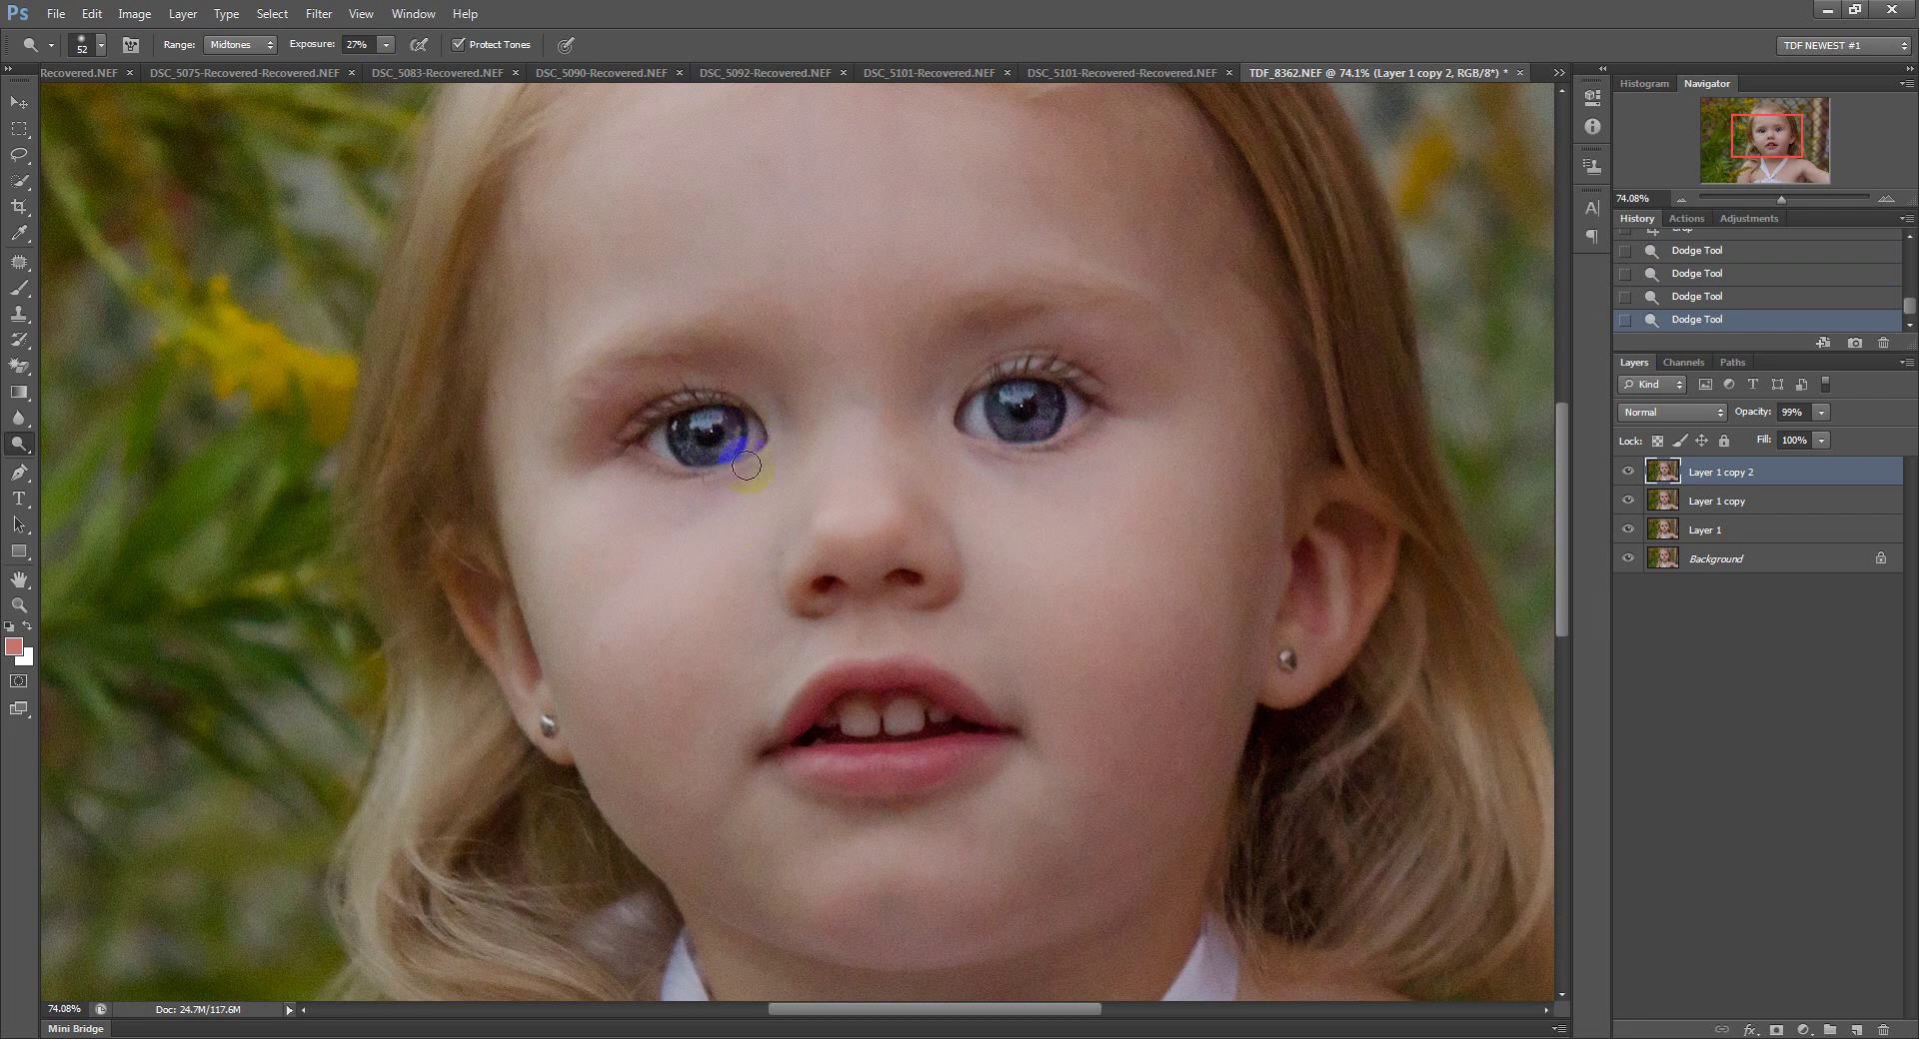
pyautogui.moveTo(19, 444)
pyautogui.mouseDown()
pyautogui.moveTo(104, 473)
pyautogui.moveTo(20, 445)
pyautogui.moveTo(55, 417)
pyautogui.moveTo(17, 468)
pyautogui.moveTo(122, 504)
pyautogui.moveTo(111, 484)
pyautogui.mouseUp()
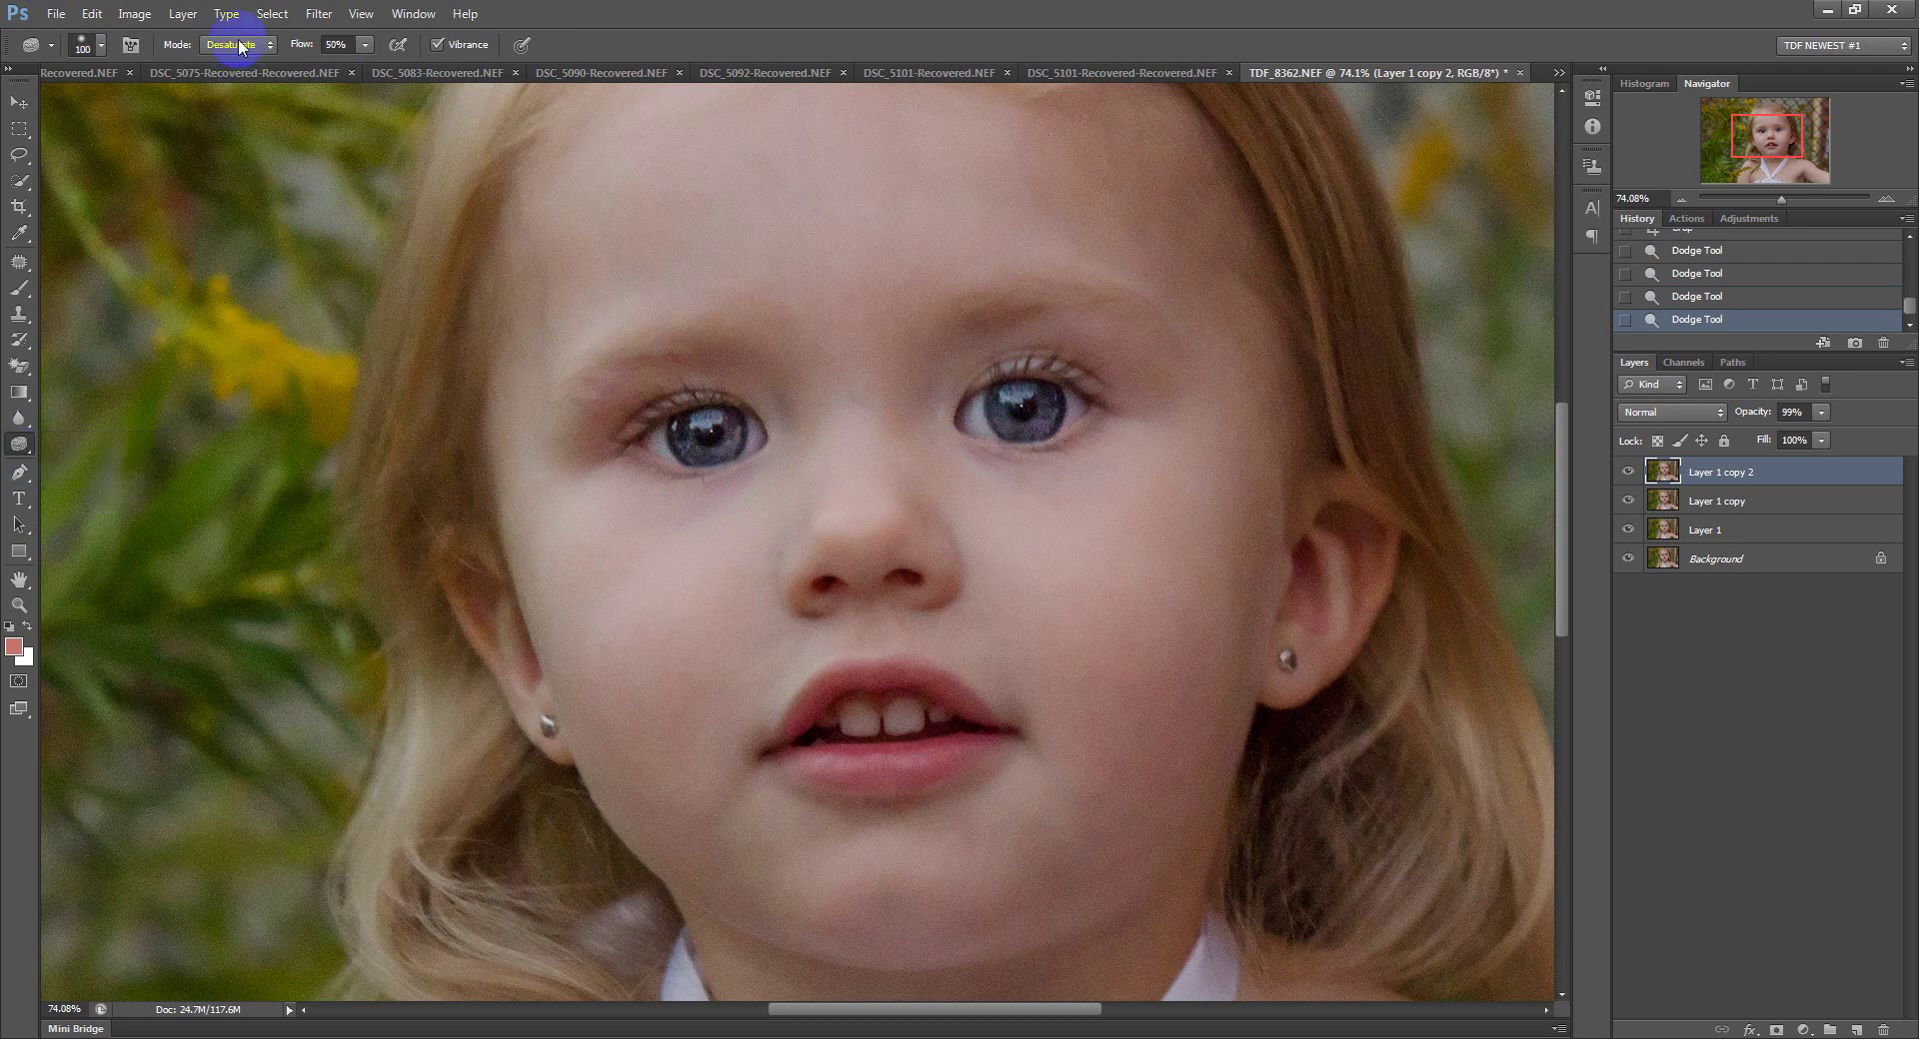
pyautogui.moveTo(354, 69); pyautogui.dragTo(334, 63)
pyautogui.rightClick(740, 464)
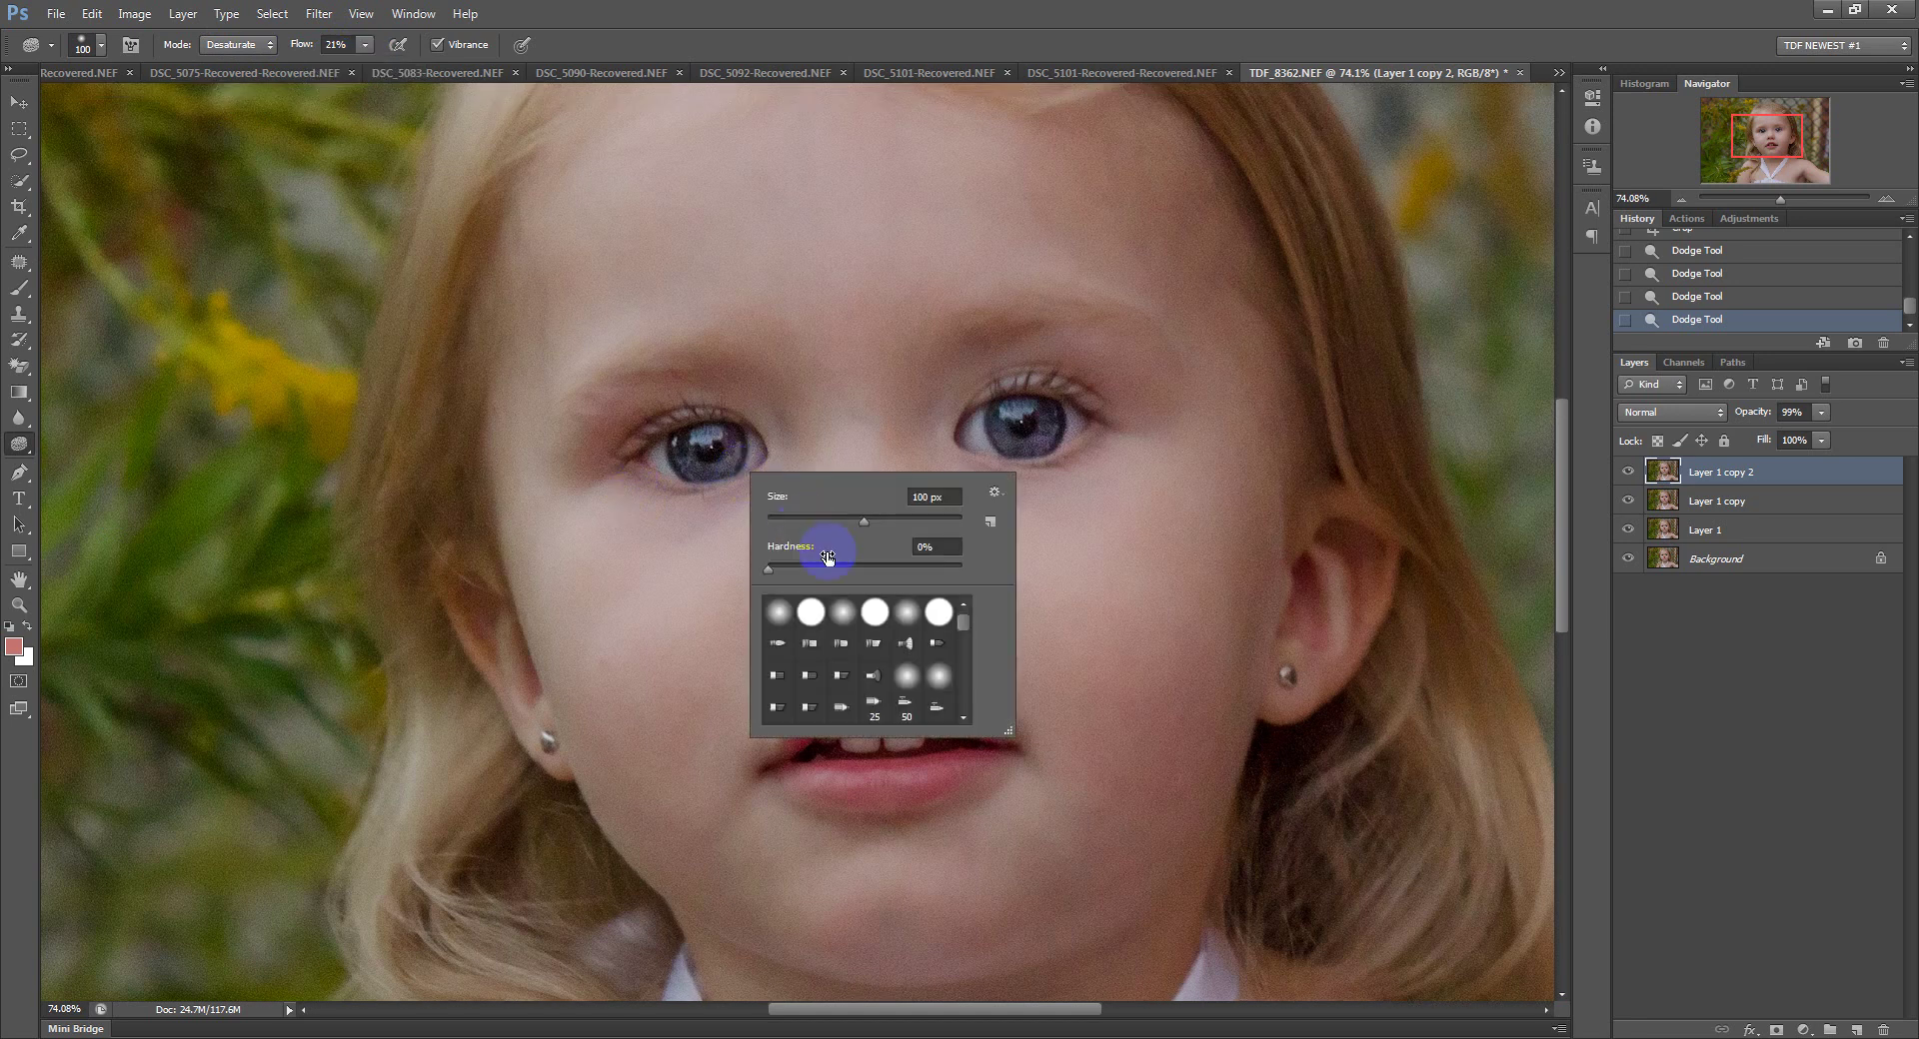
pyautogui.click(796, 526)
pyautogui.click(767, 463)
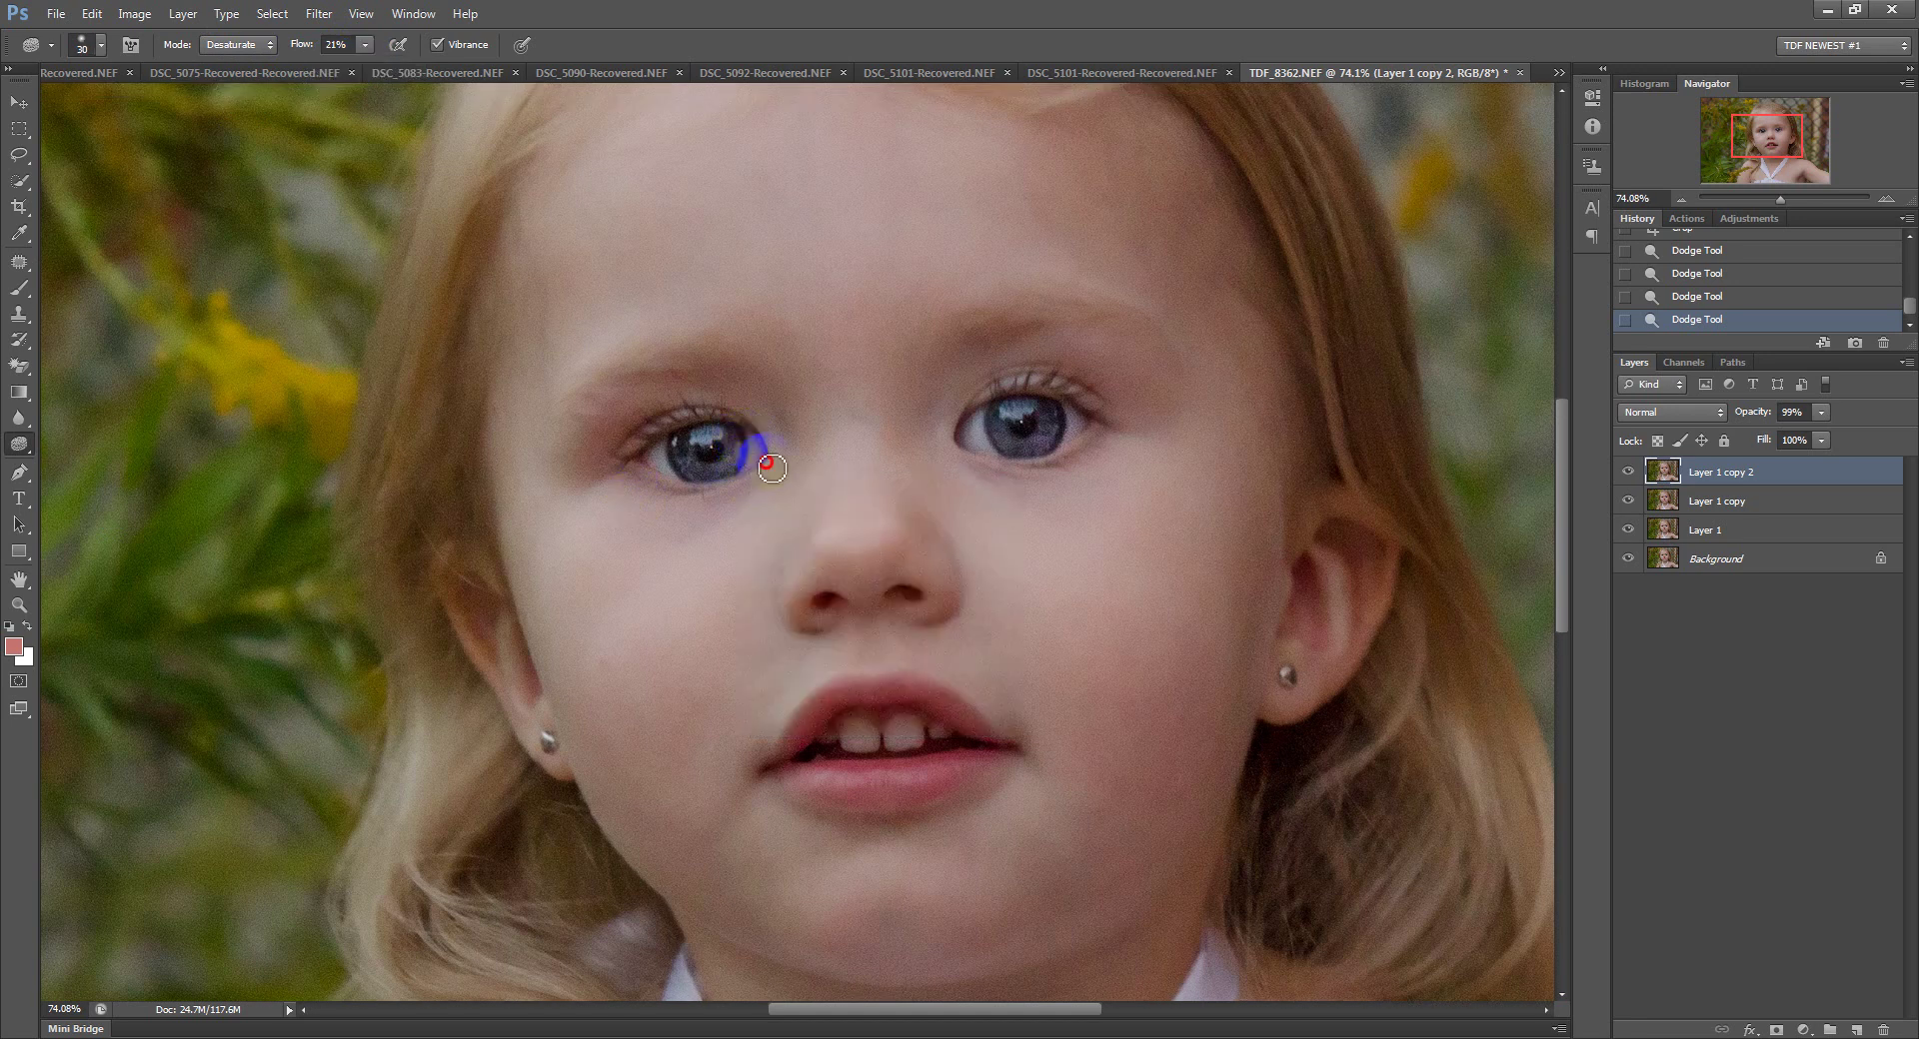
pyautogui.moveTo(749, 481)
pyautogui.mouseDown()
pyautogui.moveTo(761, 449)
pyautogui.moveTo(653, 469)
pyautogui.moveTo(667, 452)
pyautogui.moveTo(685, 482)
pyautogui.mouseUp()
pyautogui.moveTo(957, 418)
pyautogui.mouseDown()
pyautogui.moveTo(997, 419)
pyautogui.moveTo(971, 445)
pyautogui.moveTo(1002, 458)
pyautogui.moveTo(1091, 438)
pyautogui.moveTo(1076, 415)
pyautogui.moveTo(1091, 436)
pyautogui.moveTo(1049, 415)
pyautogui.mouseUp()
pyautogui.moveTo(1029, 429)
pyautogui.mouseDown()
pyautogui.moveTo(1029, 452)
pyautogui.moveTo(1021, 428)
pyautogui.mouseUp()
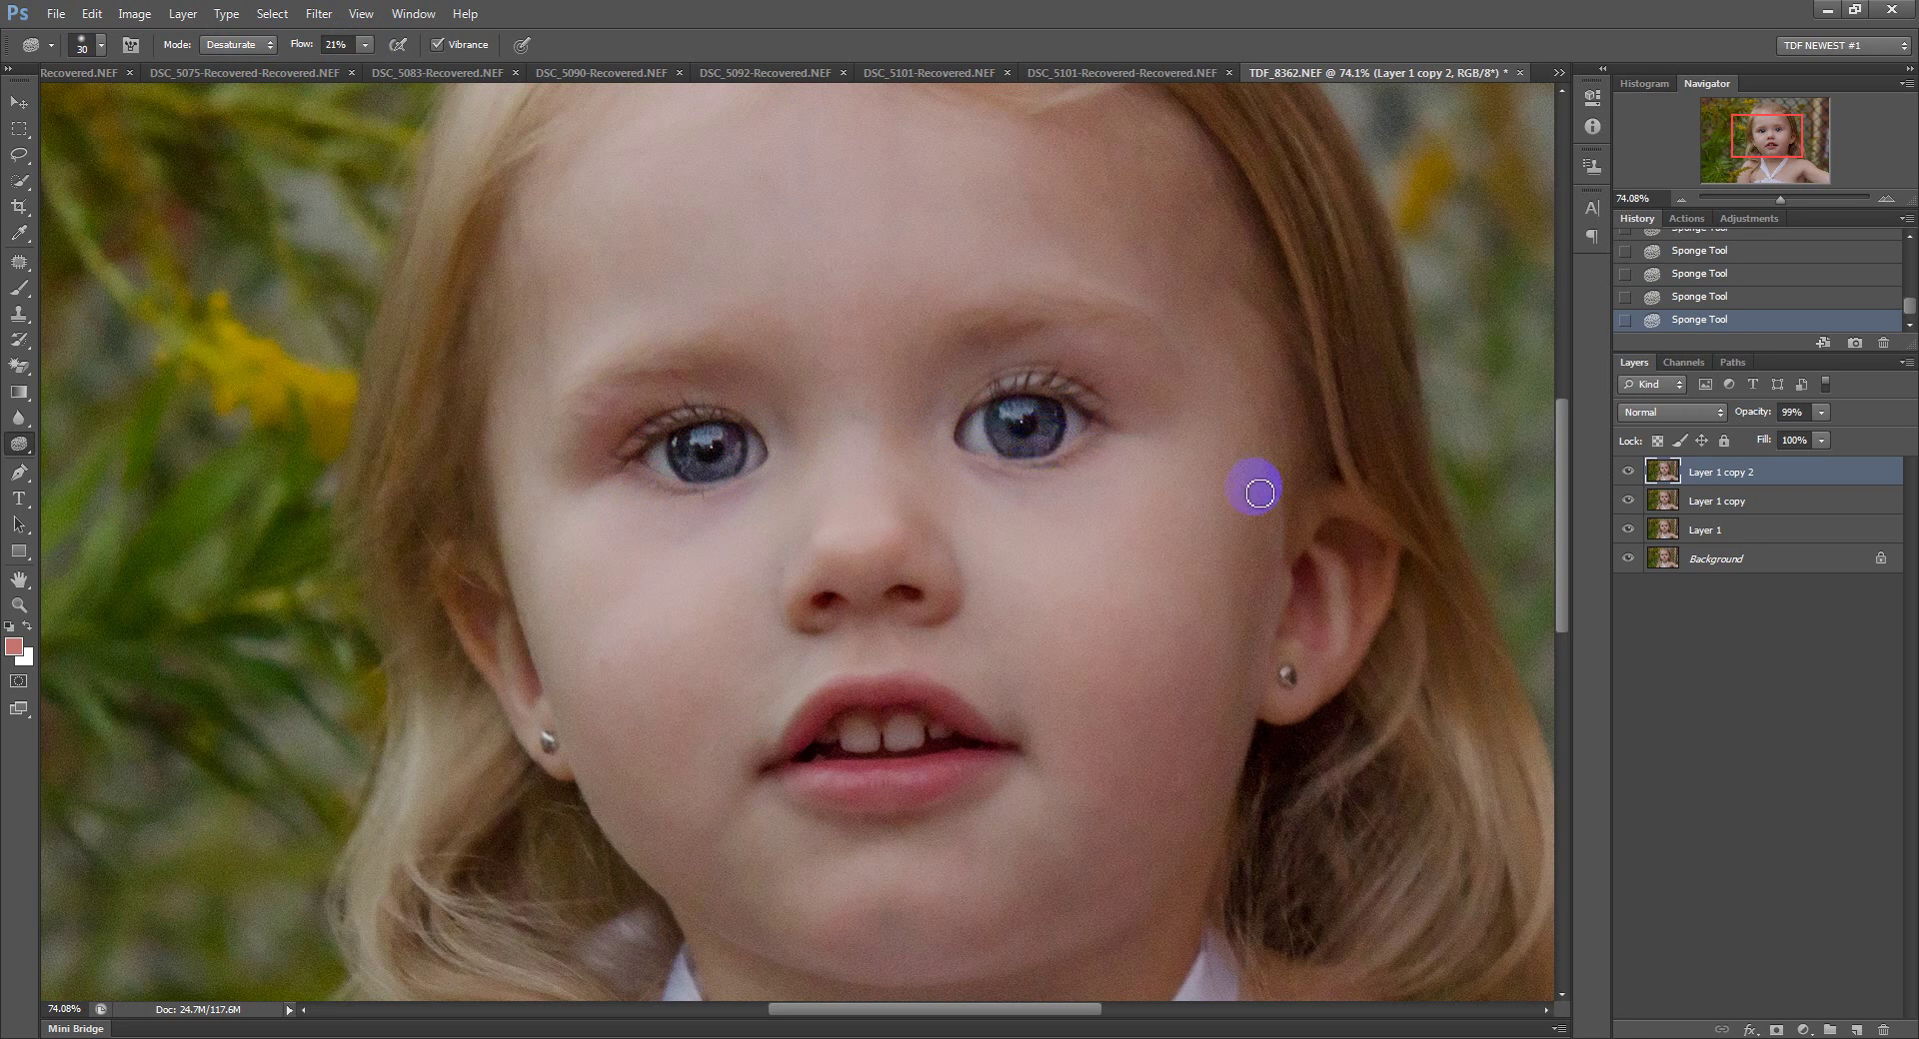
# Enlarge the Sponge brush to 69 px and desaturate the girl's upper front teeth.
pyautogui.rightClick(928, 745)
pyautogui.click(857, 732)
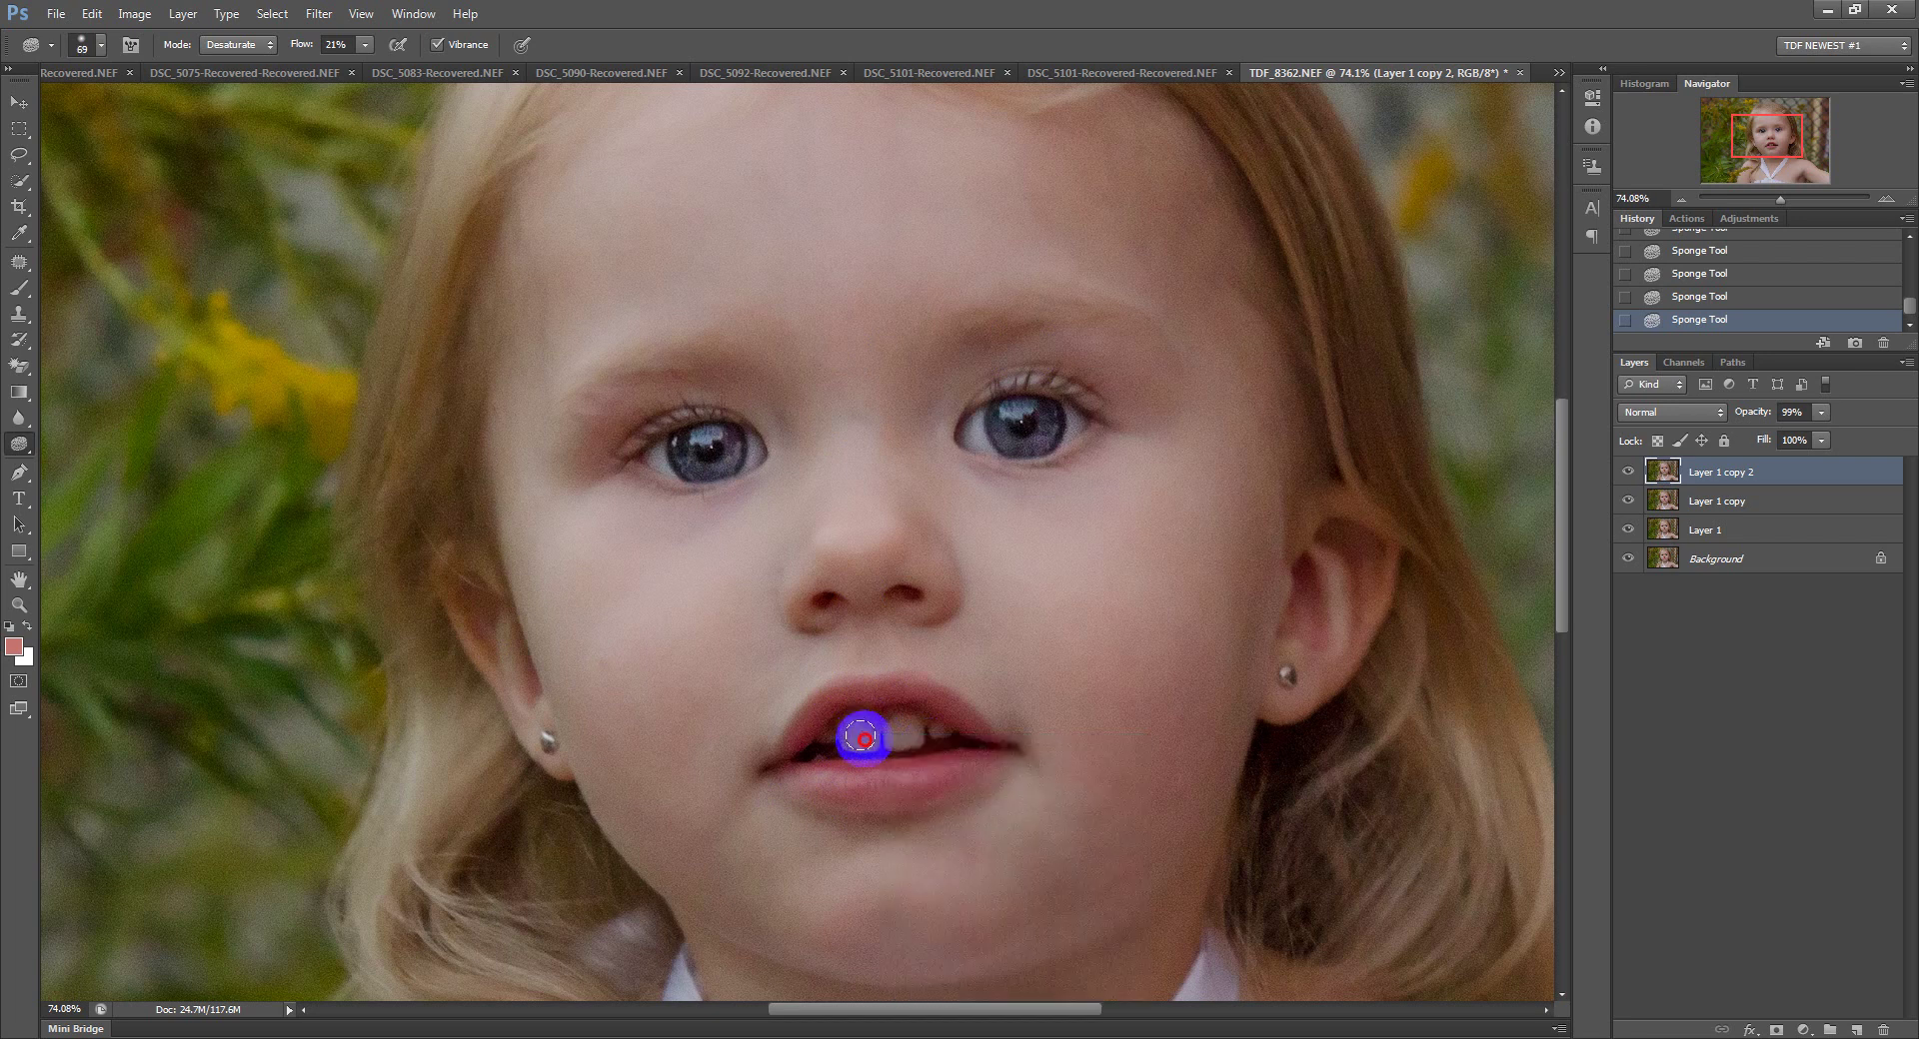
pyautogui.moveTo(858, 737)
pyautogui.mouseDown()
pyautogui.moveTo(825, 737)
pyautogui.moveTo(929, 732)
pyautogui.moveTo(909, 734)
pyautogui.mouseUp()
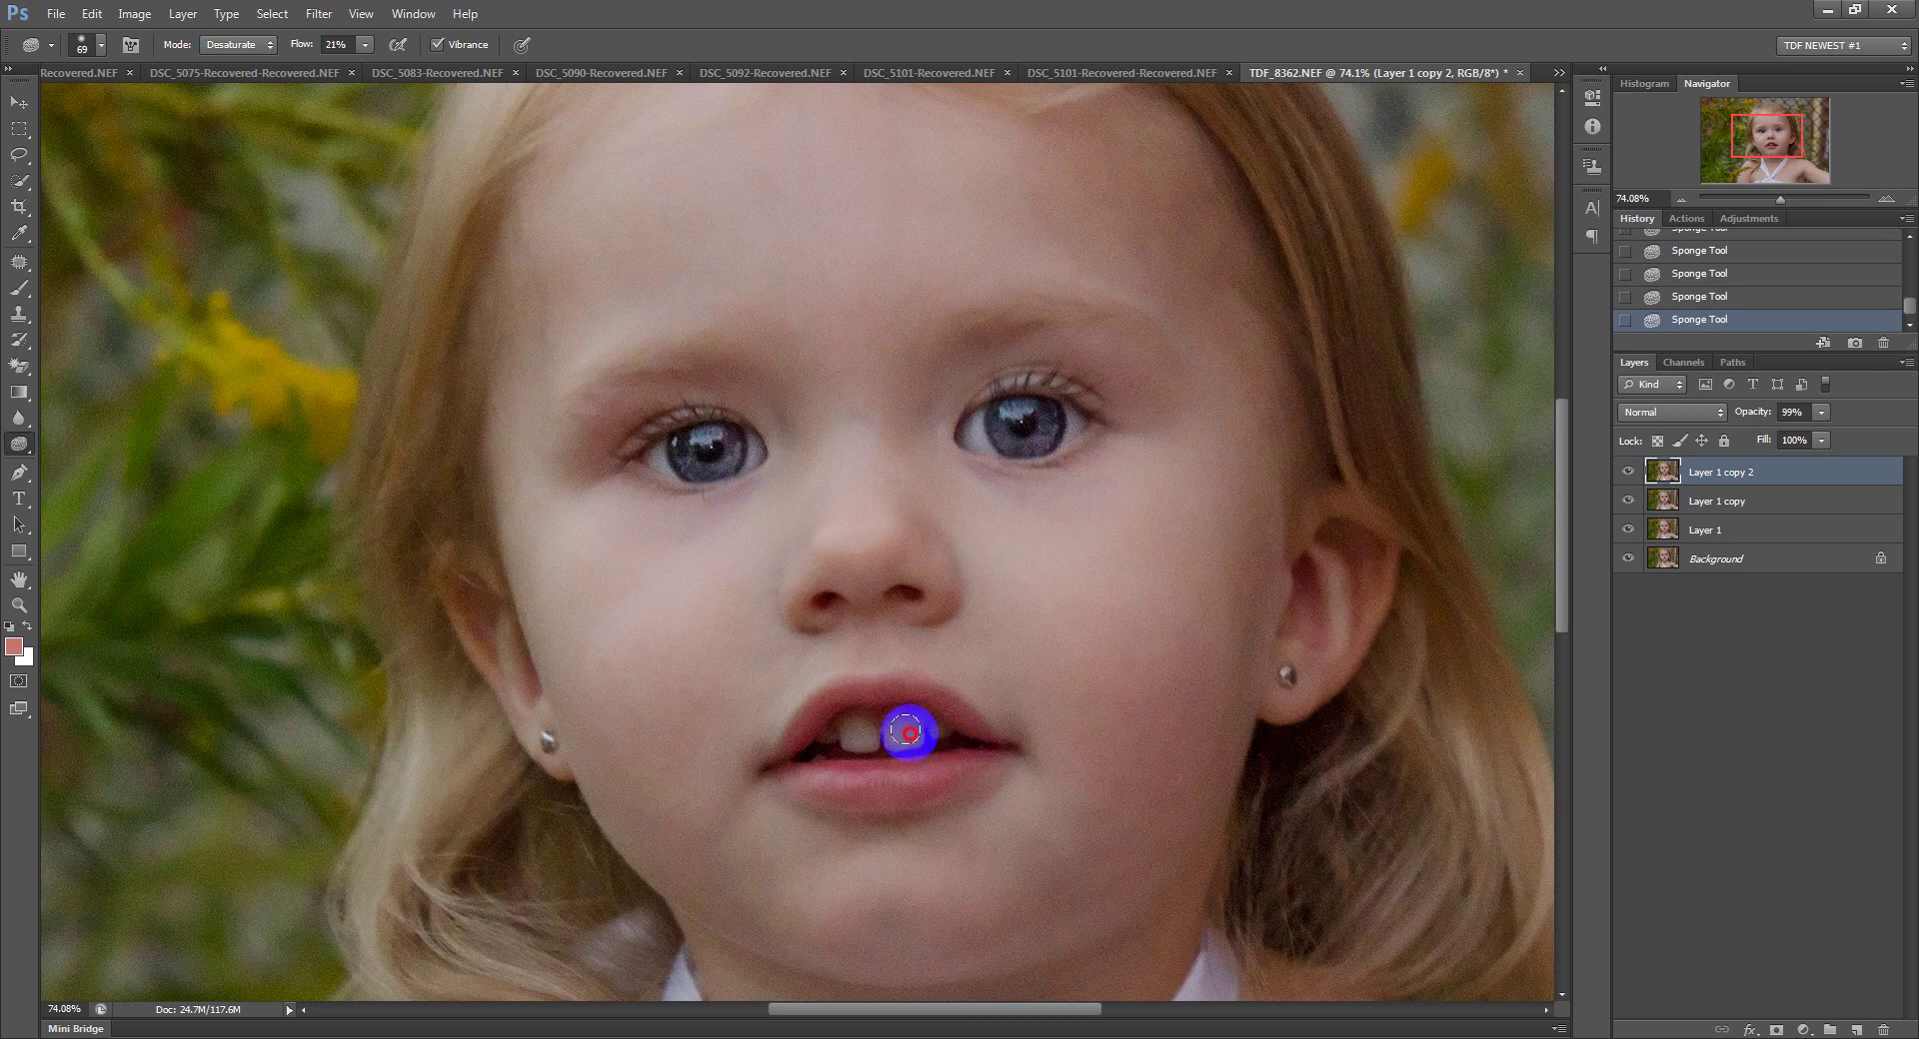
# Lighten the front teeth's midtones with an 80 px Dodge brush, and desaturate them again with the Sponge tool.
pyautogui.rightClick(30, 450)
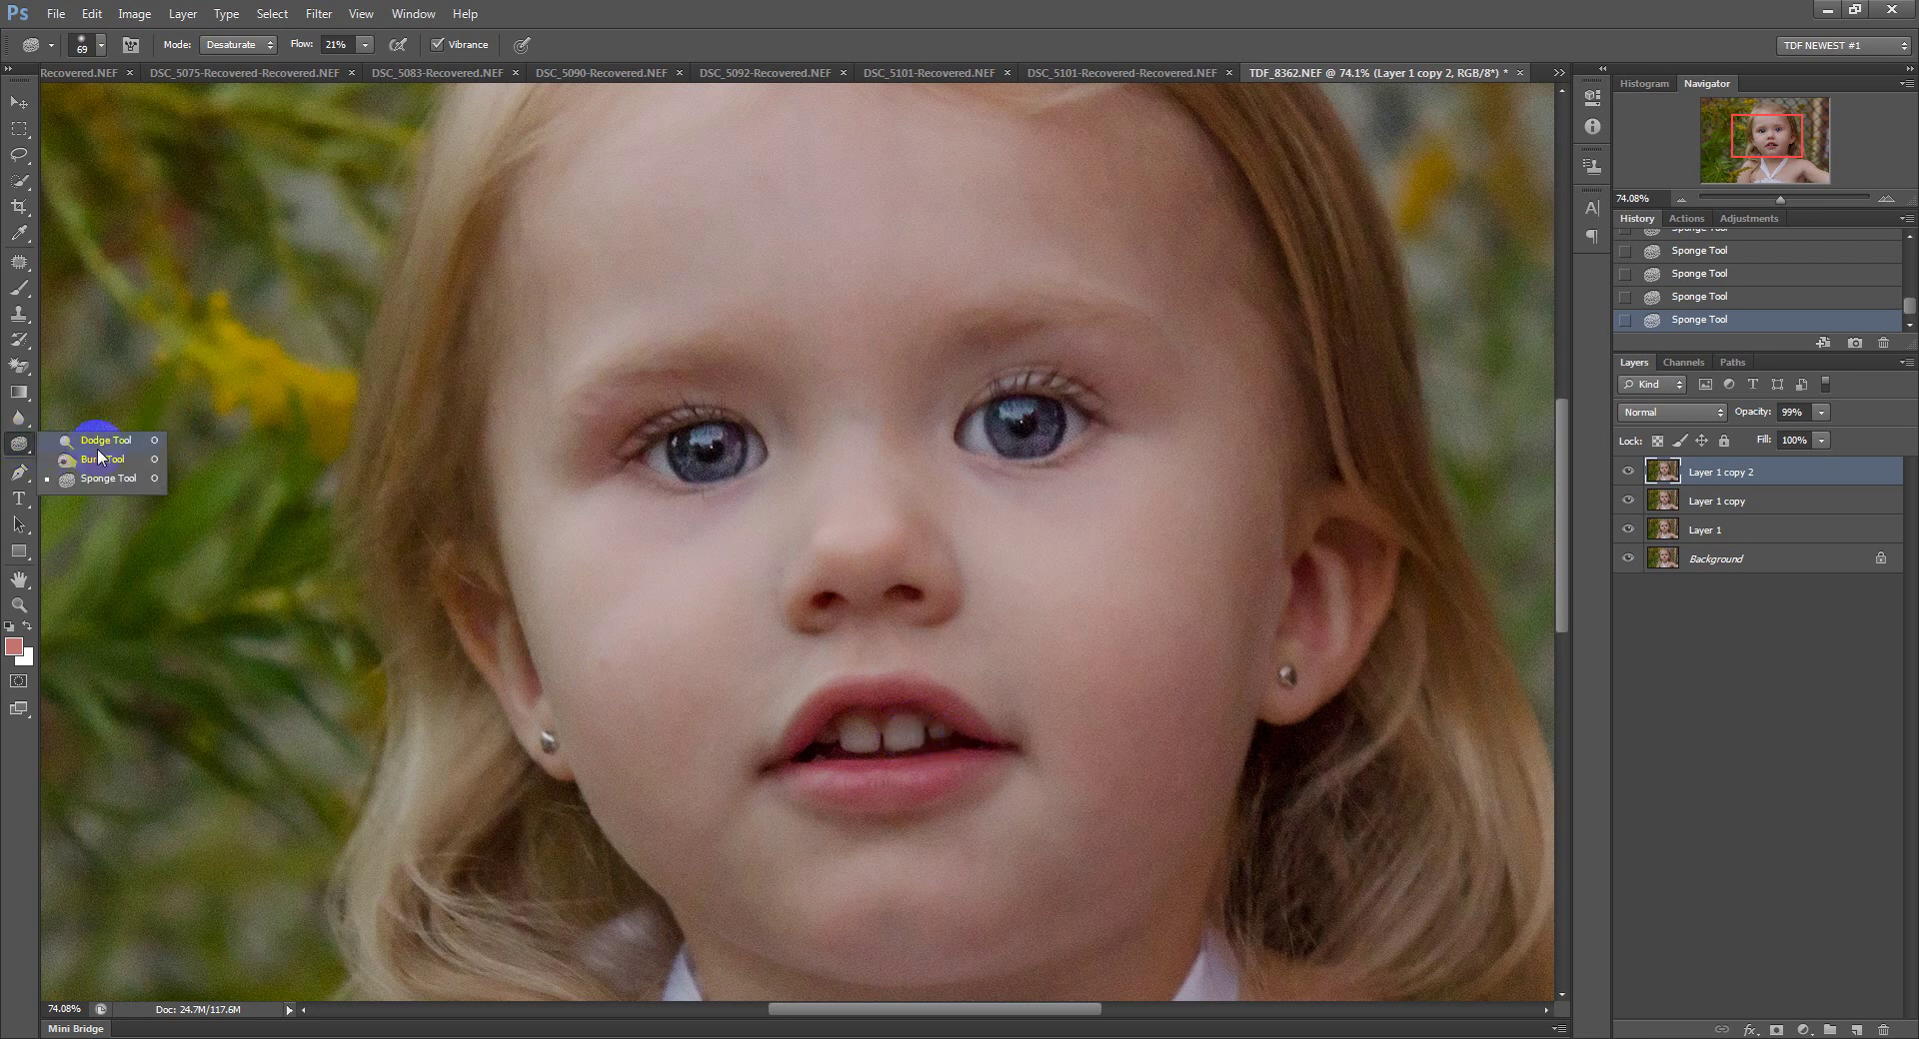
pyautogui.click(100, 452)
pyautogui.rightClick(1000, 736)
pyautogui.moveTo(1107, 782); pyautogui.dragTo(1118, 777)
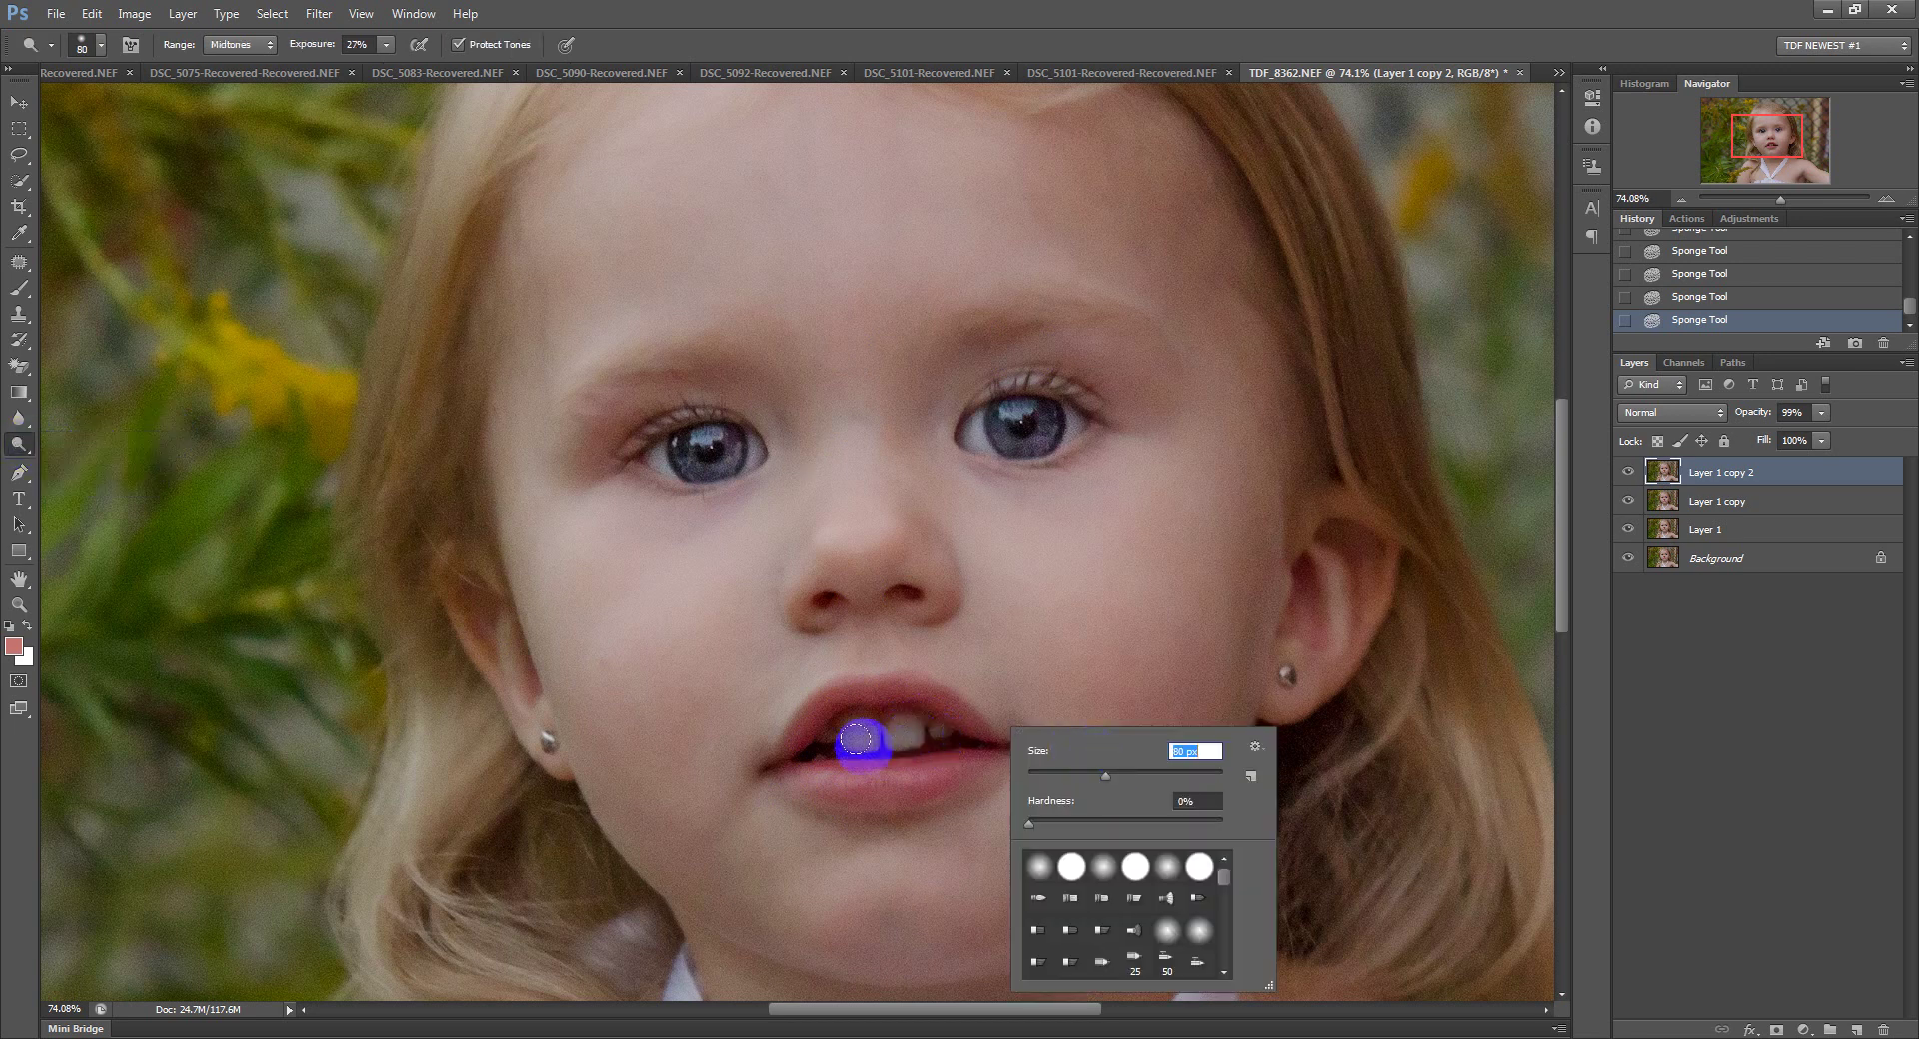
pyautogui.click(844, 736)
pyautogui.moveTo(843, 736)
pyautogui.mouseDown()
pyautogui.moveTo(935, 729)
pyautogui.moveTo(835, 732)
pyautogui.mouseUp()
pyautogui.click(846, 722)
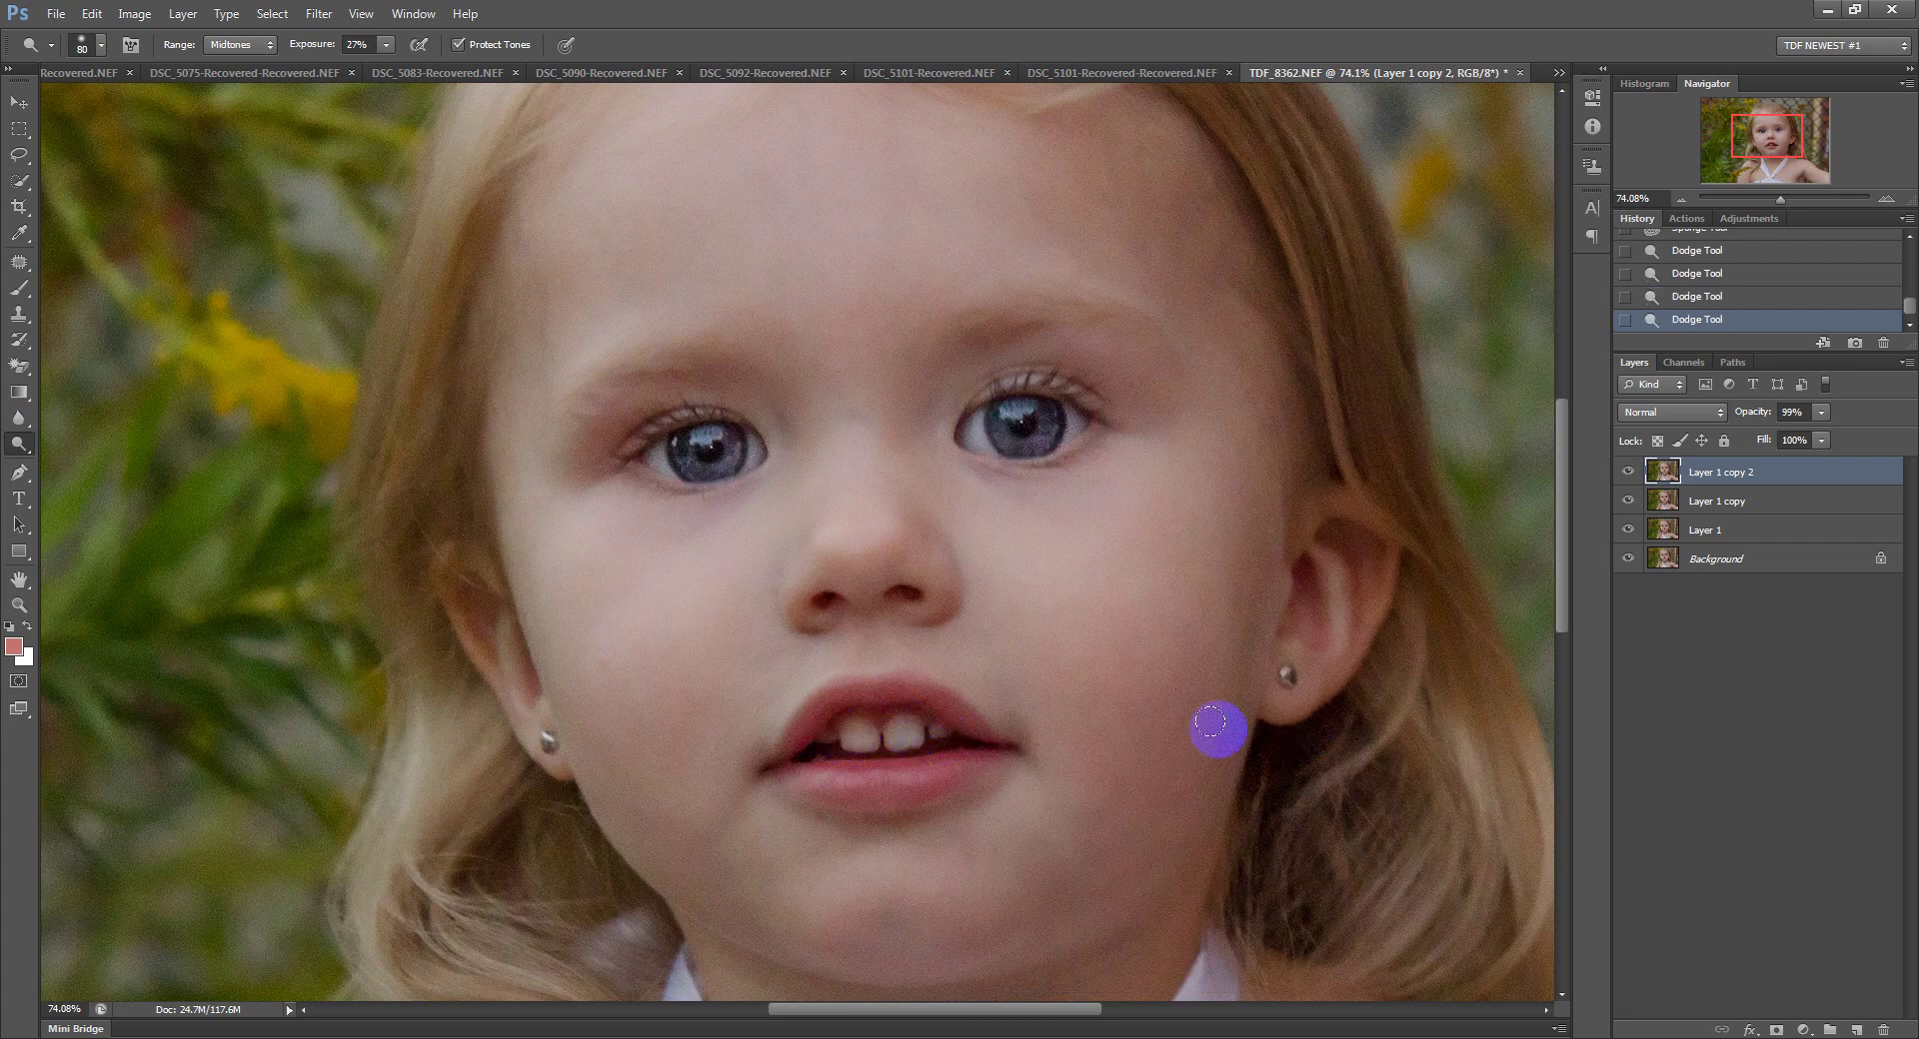
pyautogui.moveTo(29, 456); pyautogui.dragTo(82, 490)
pyautogui.moveTo(858, 730); pyautogui.dragTo(976, 737)
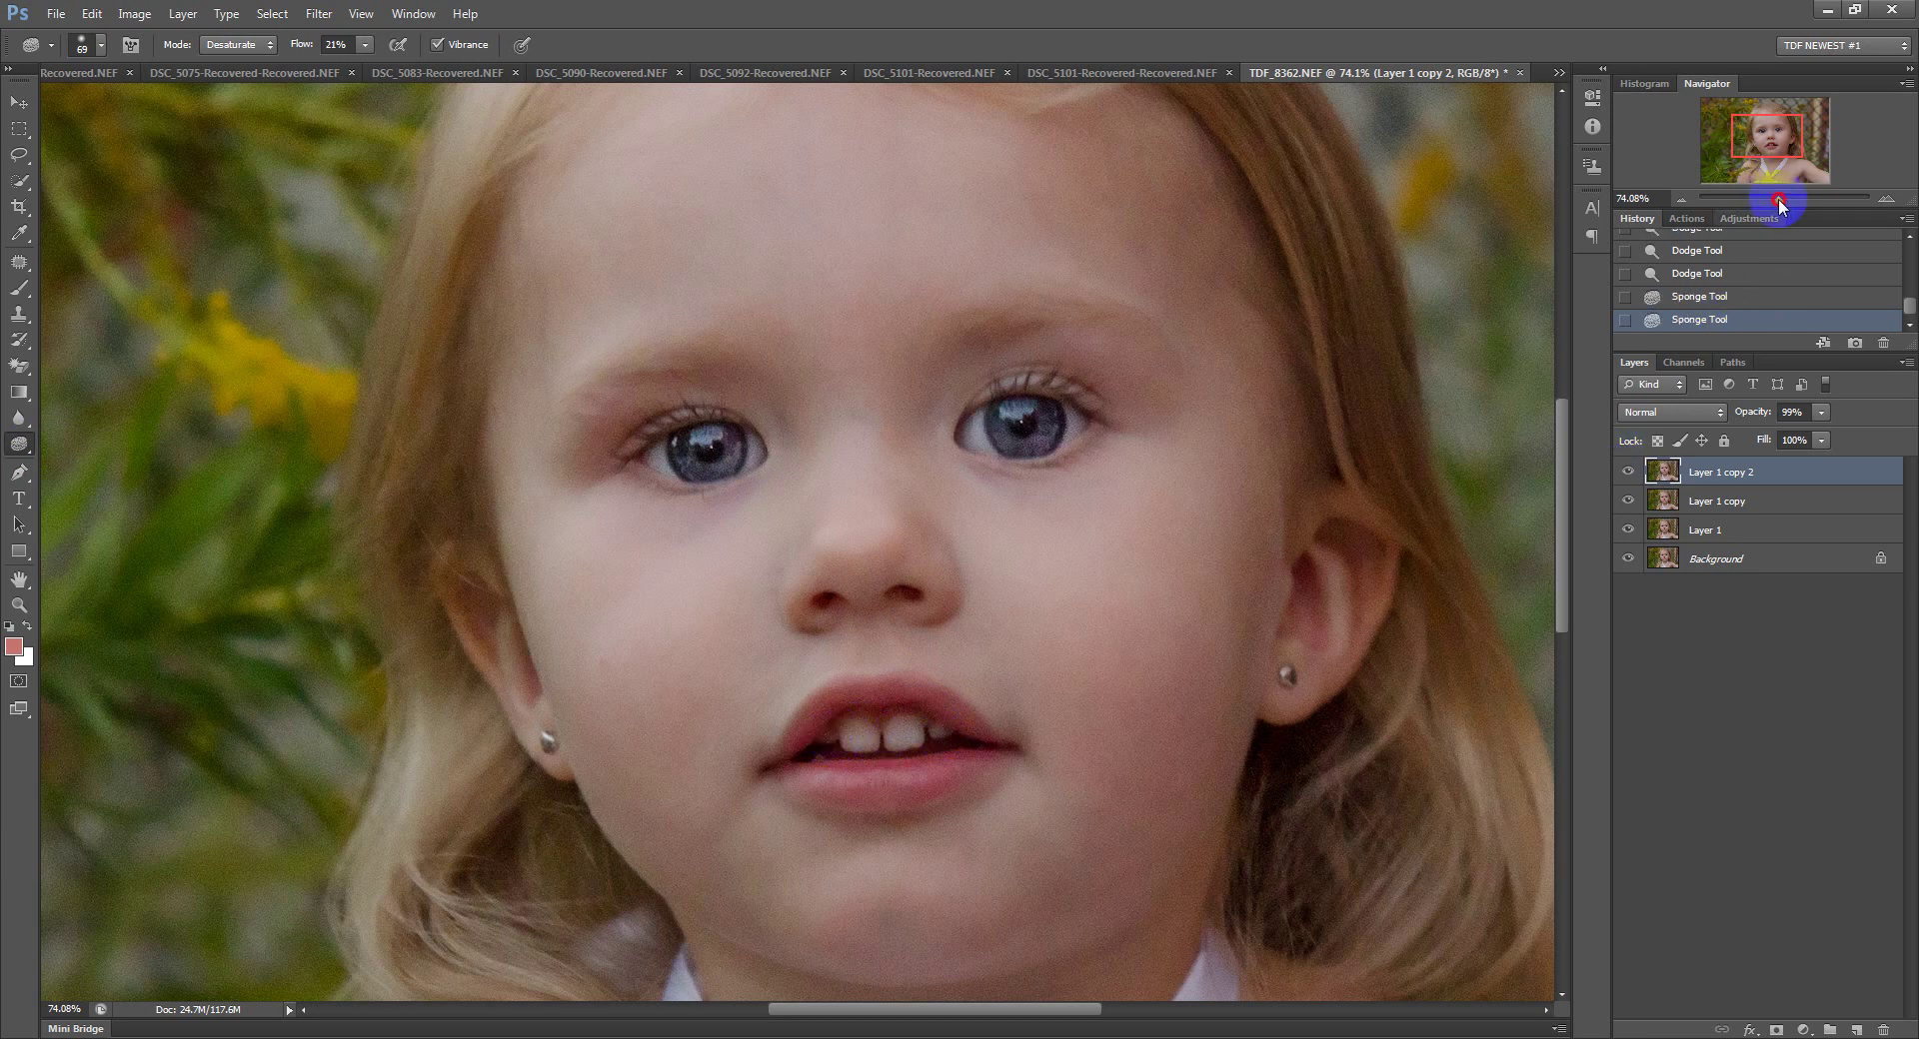
# Merge all visible layers into the Background.
pyautogui.moveTo(1780, 203); pyautogui.dragTo(1772, 211)
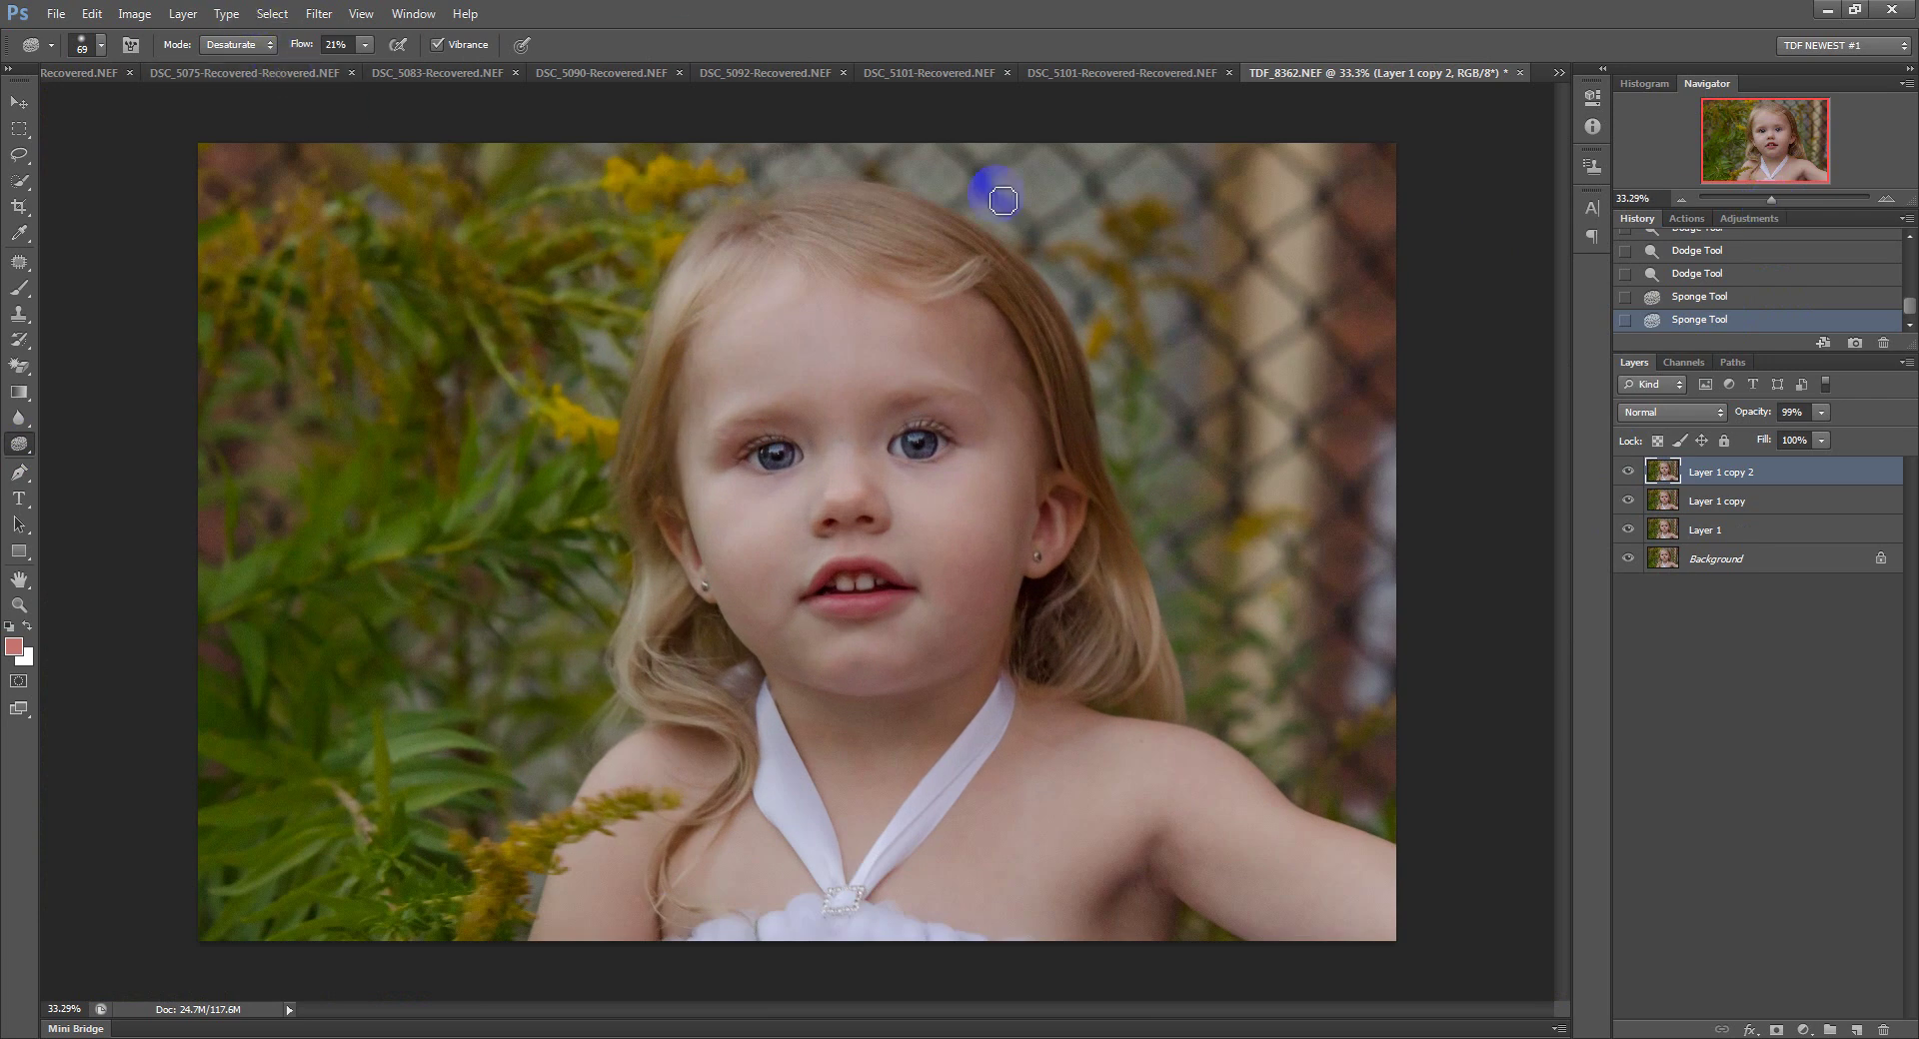
pyautogui.rightClick(1716, 562)
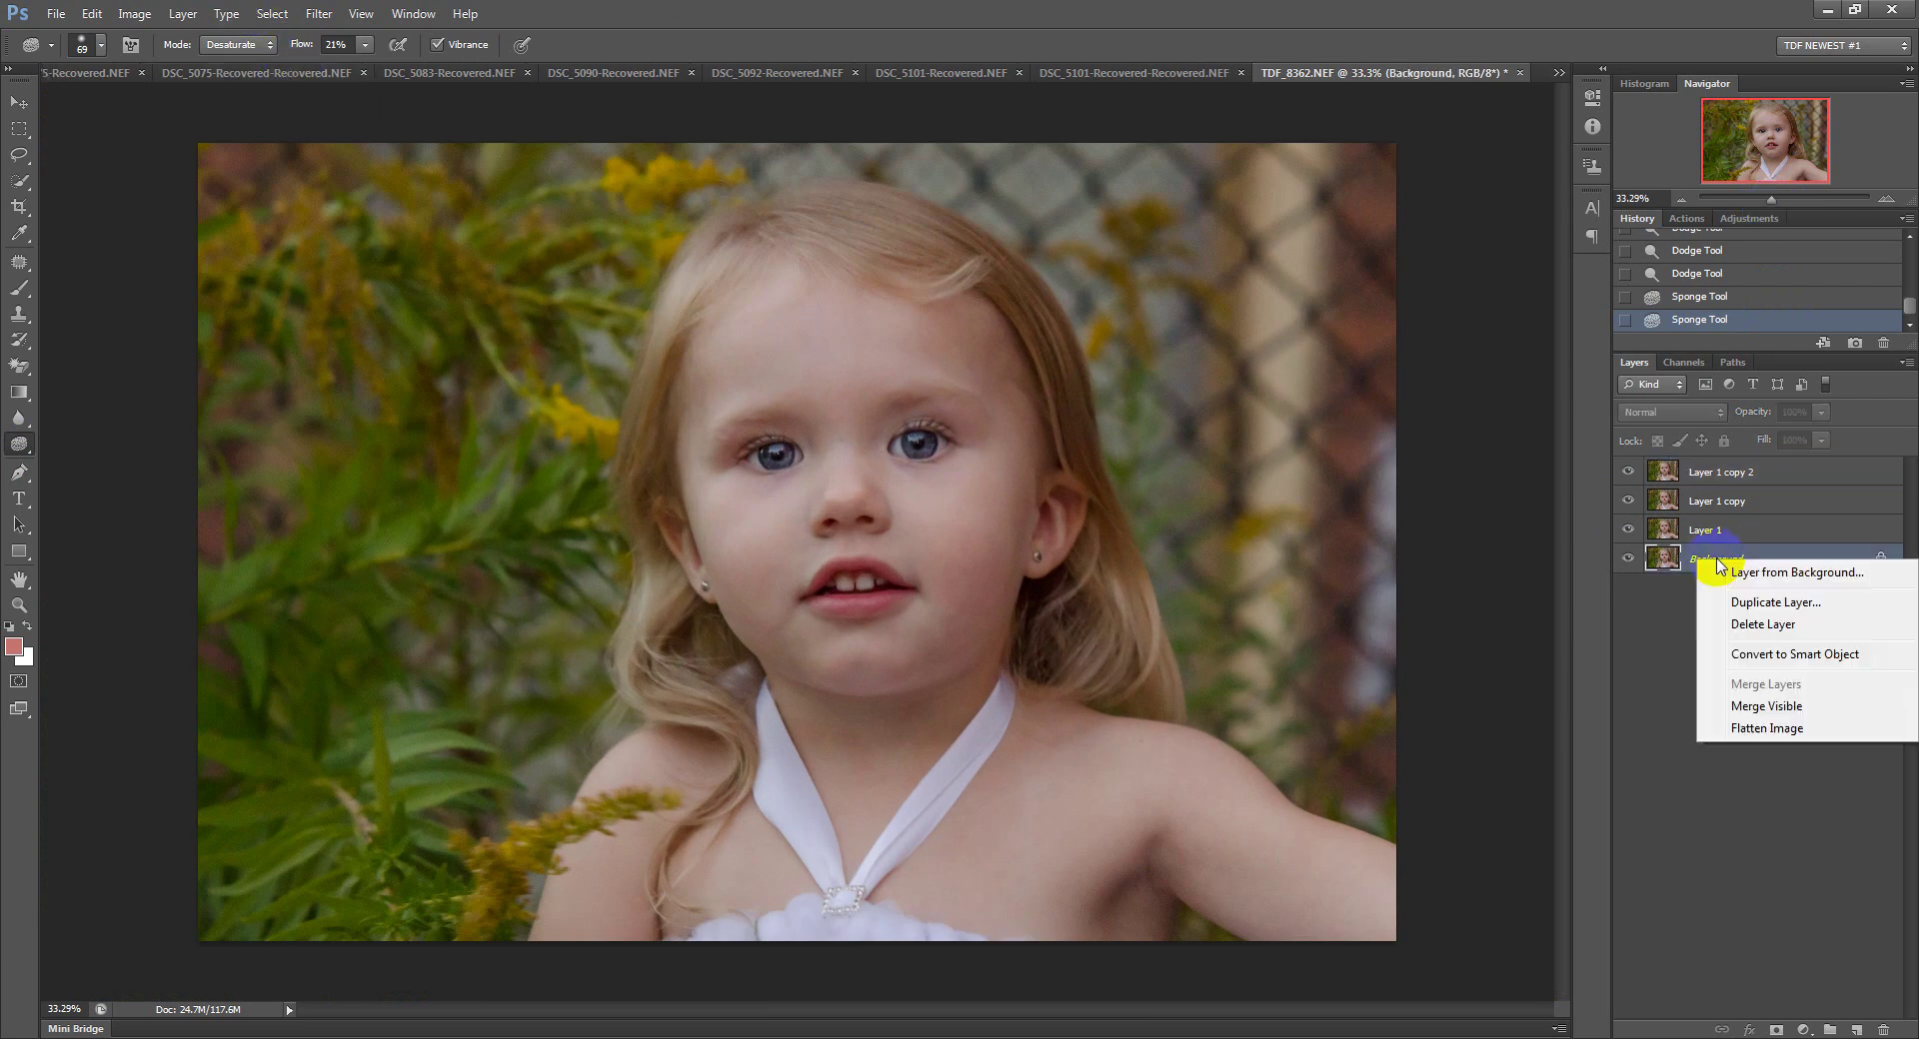
pyautogui.click(1748, 714)
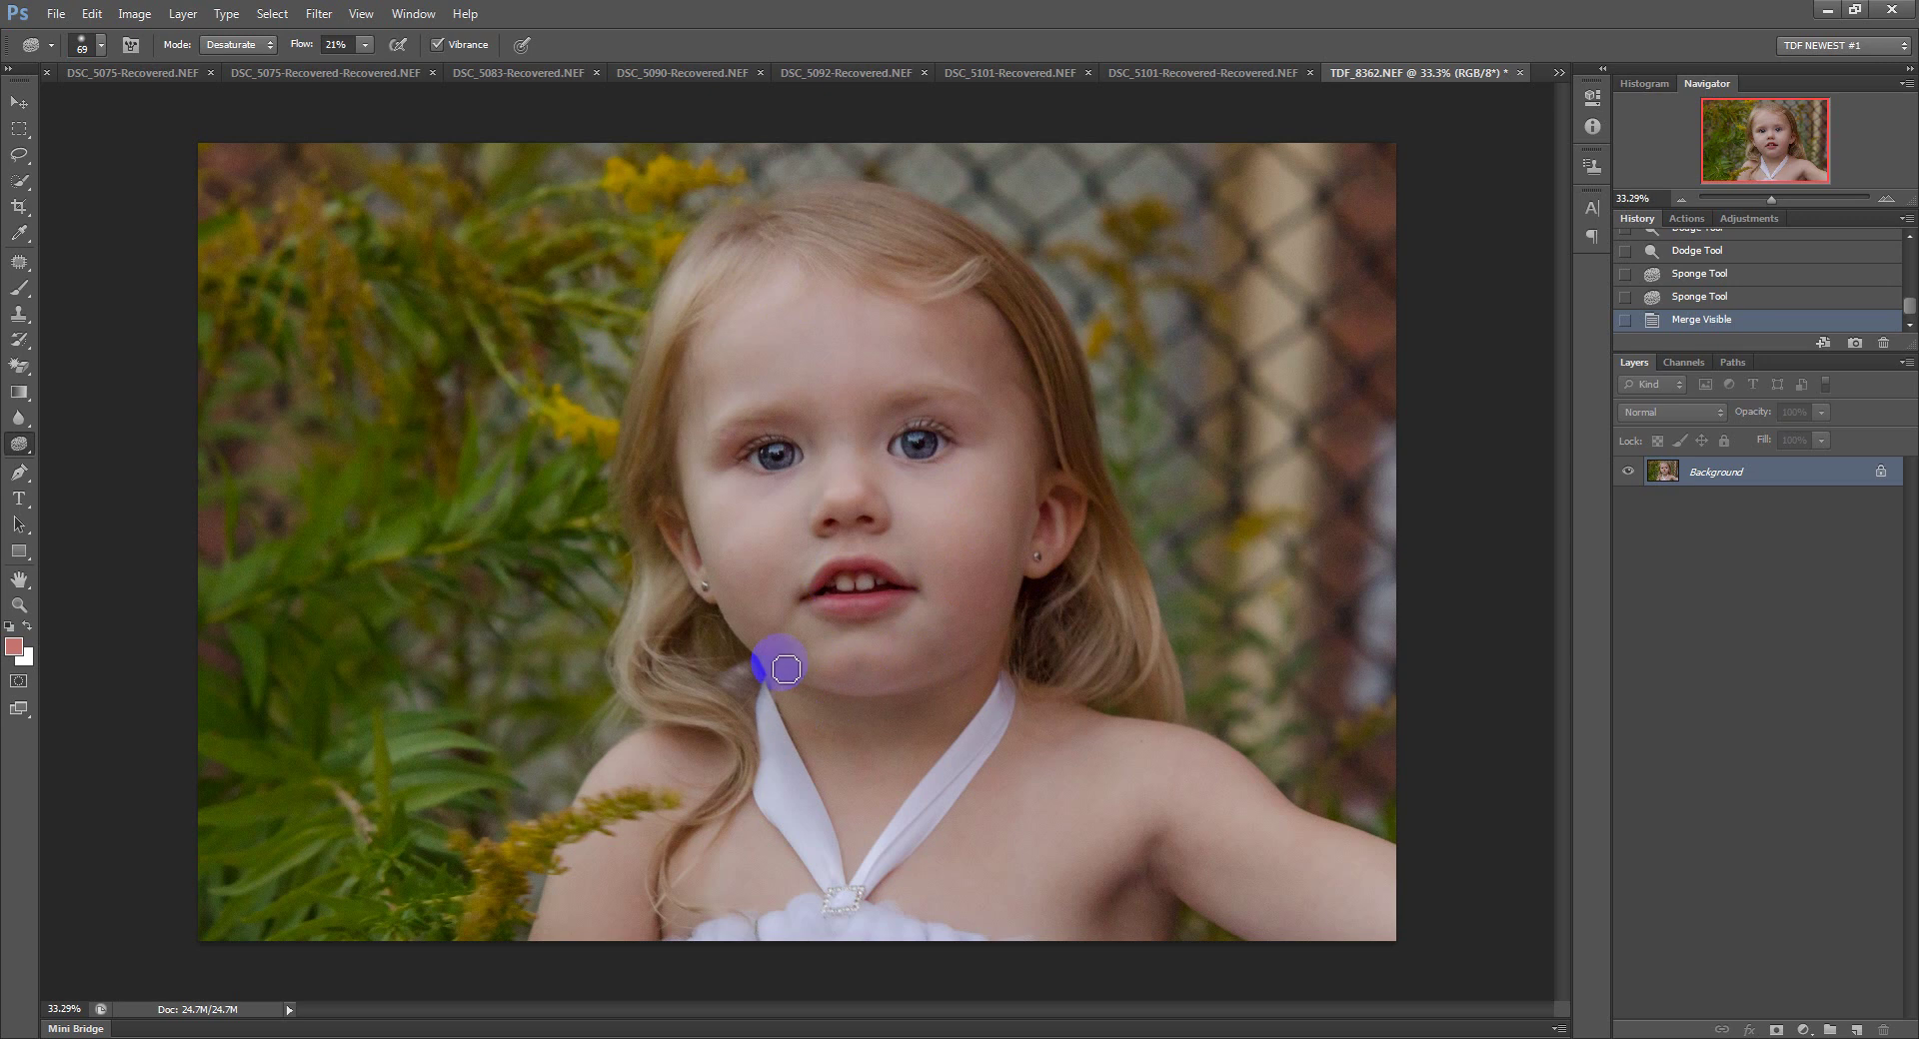
# Sharpen the merged photo with Unsharp Mask, using an amount of 25%, a radius of 26.5 pixels and a threshold of 4.
pyautogui.click(318, 14)
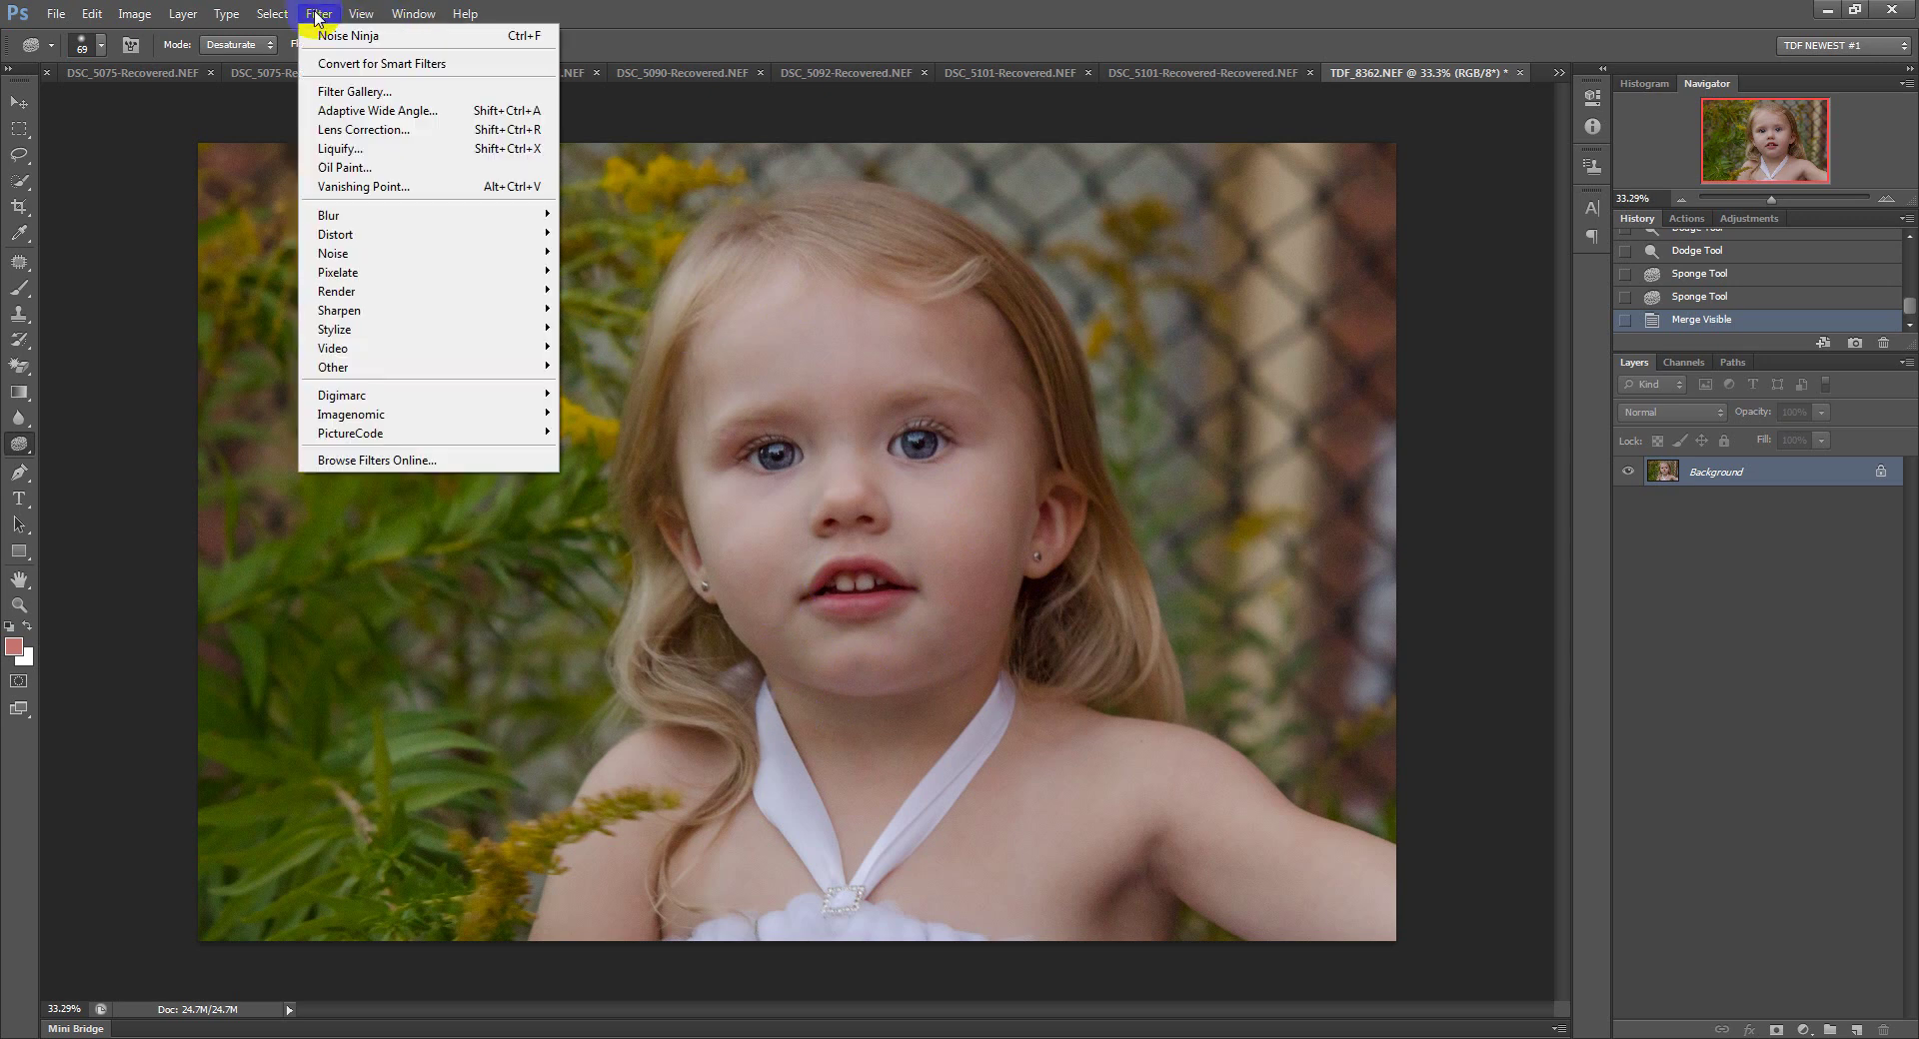
pyautogui.moveTo(429, 310)
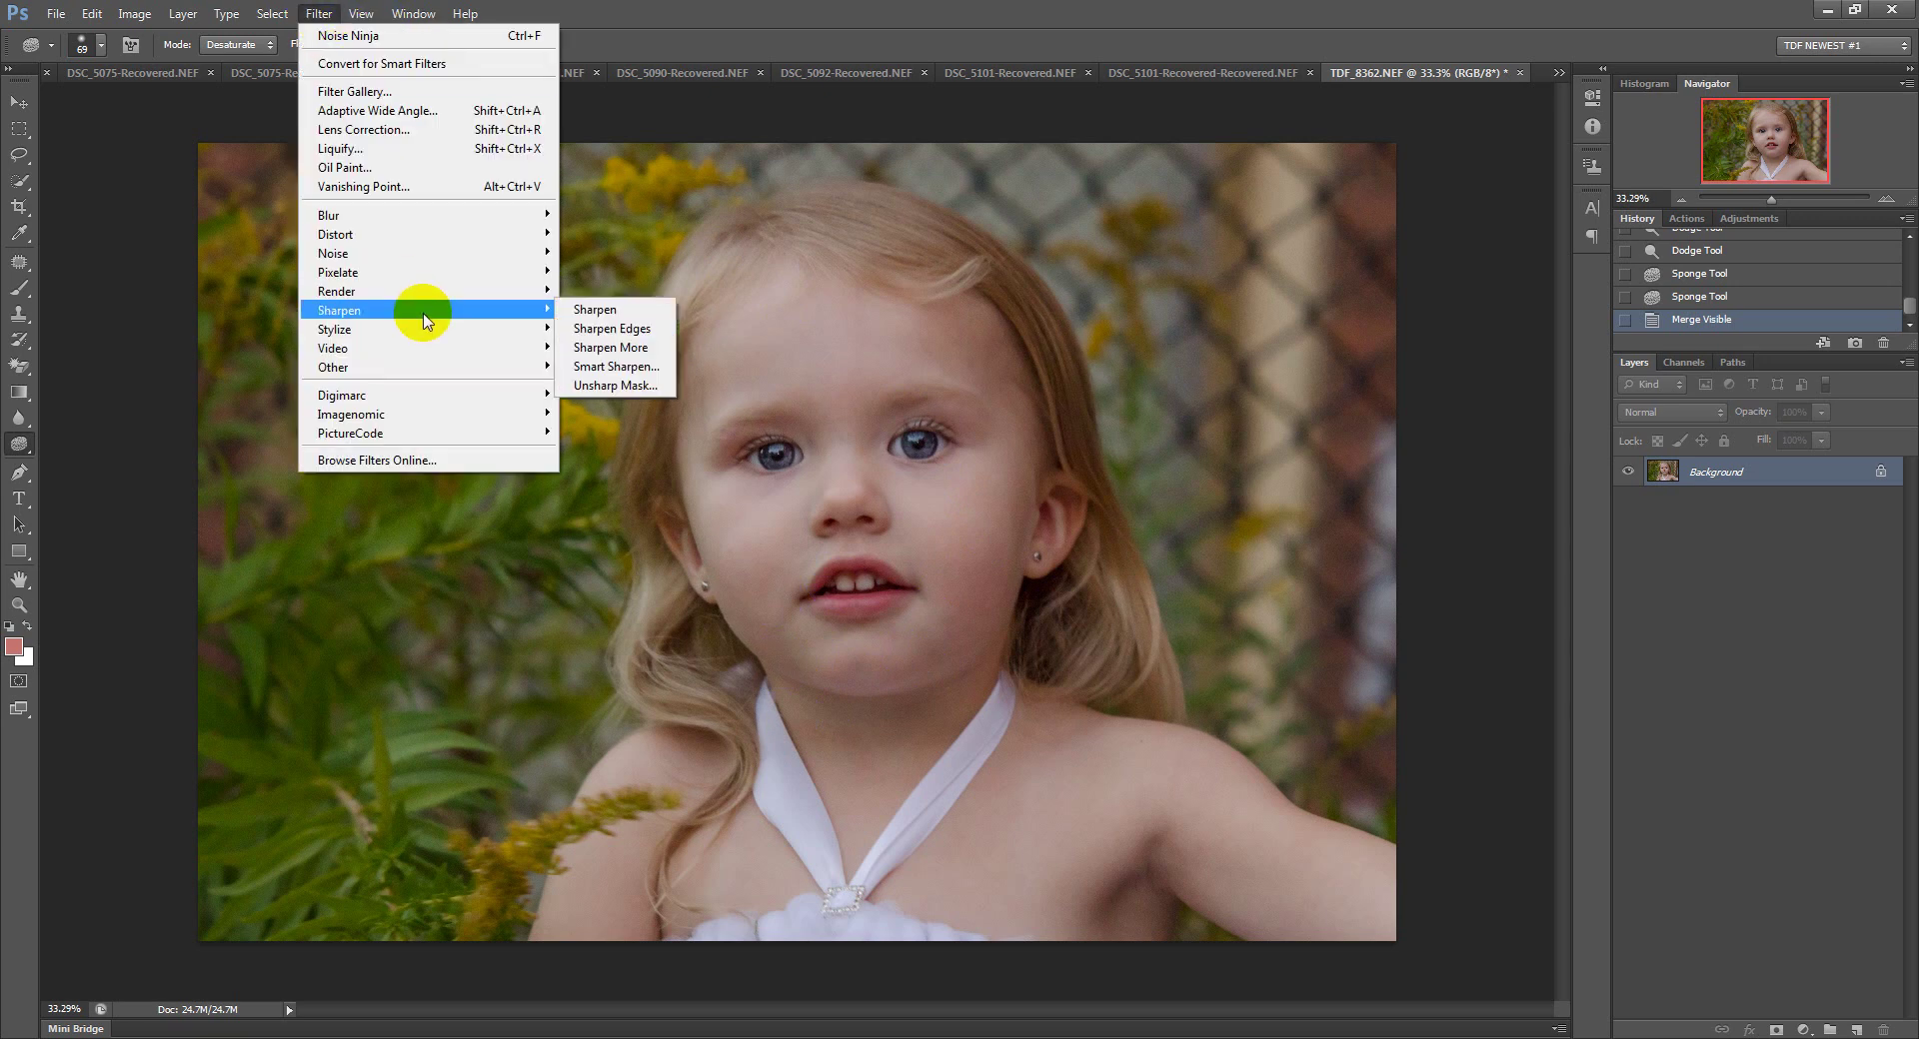
pyautogui.click(607, 386)
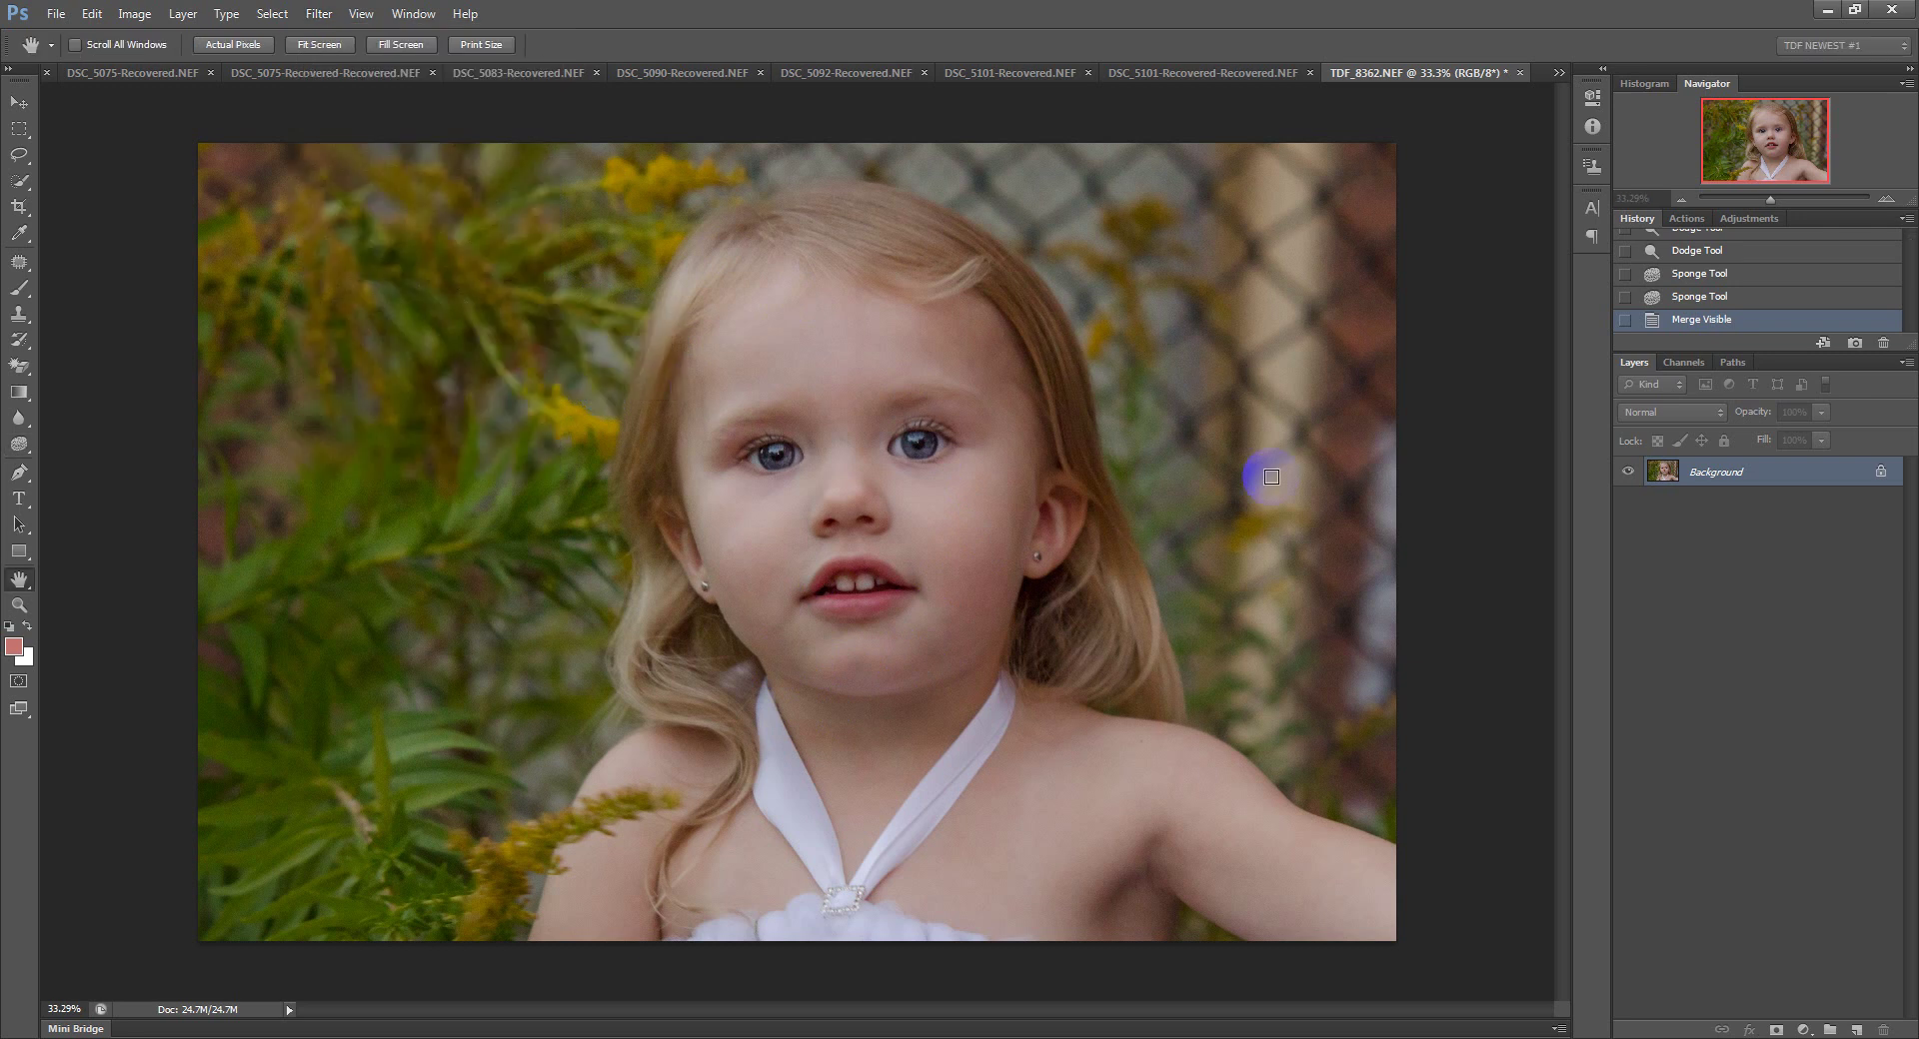
pyautogui.moveTo(1287, 477); pyautogui.dragTo(1241, 484)
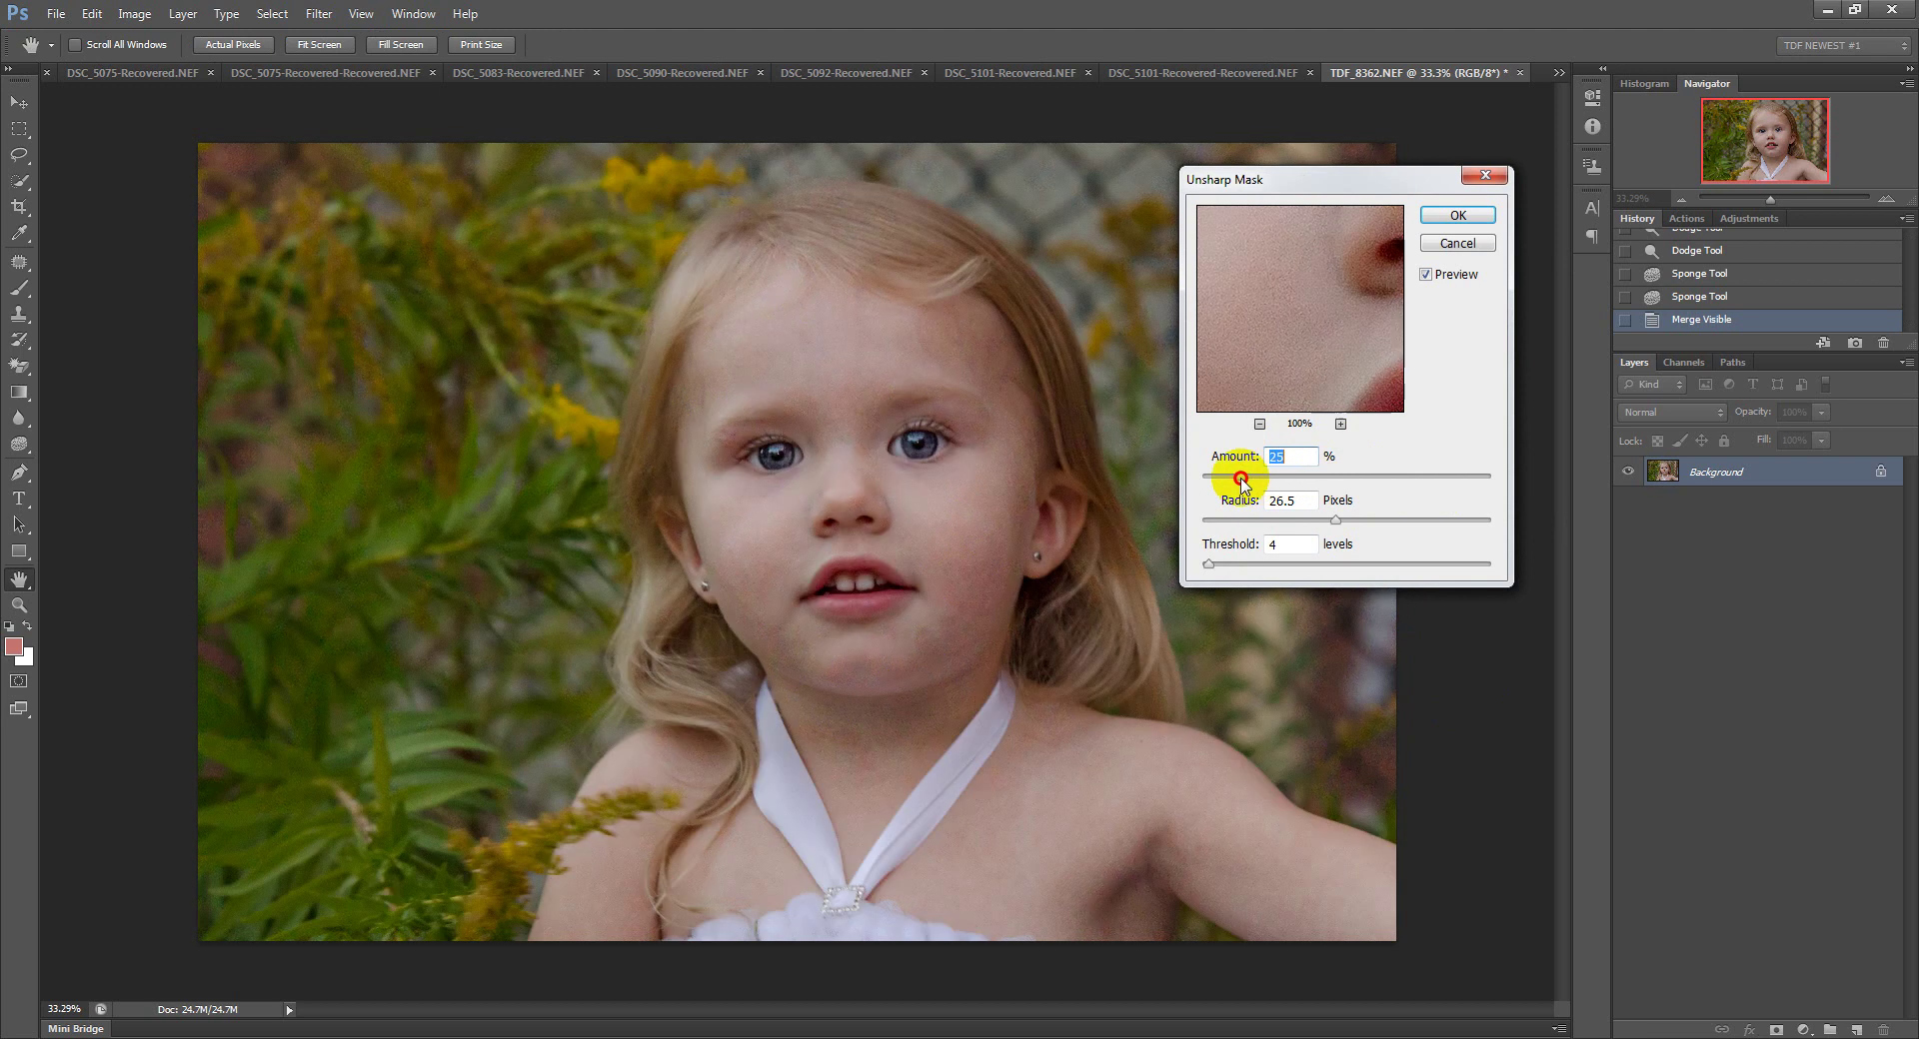
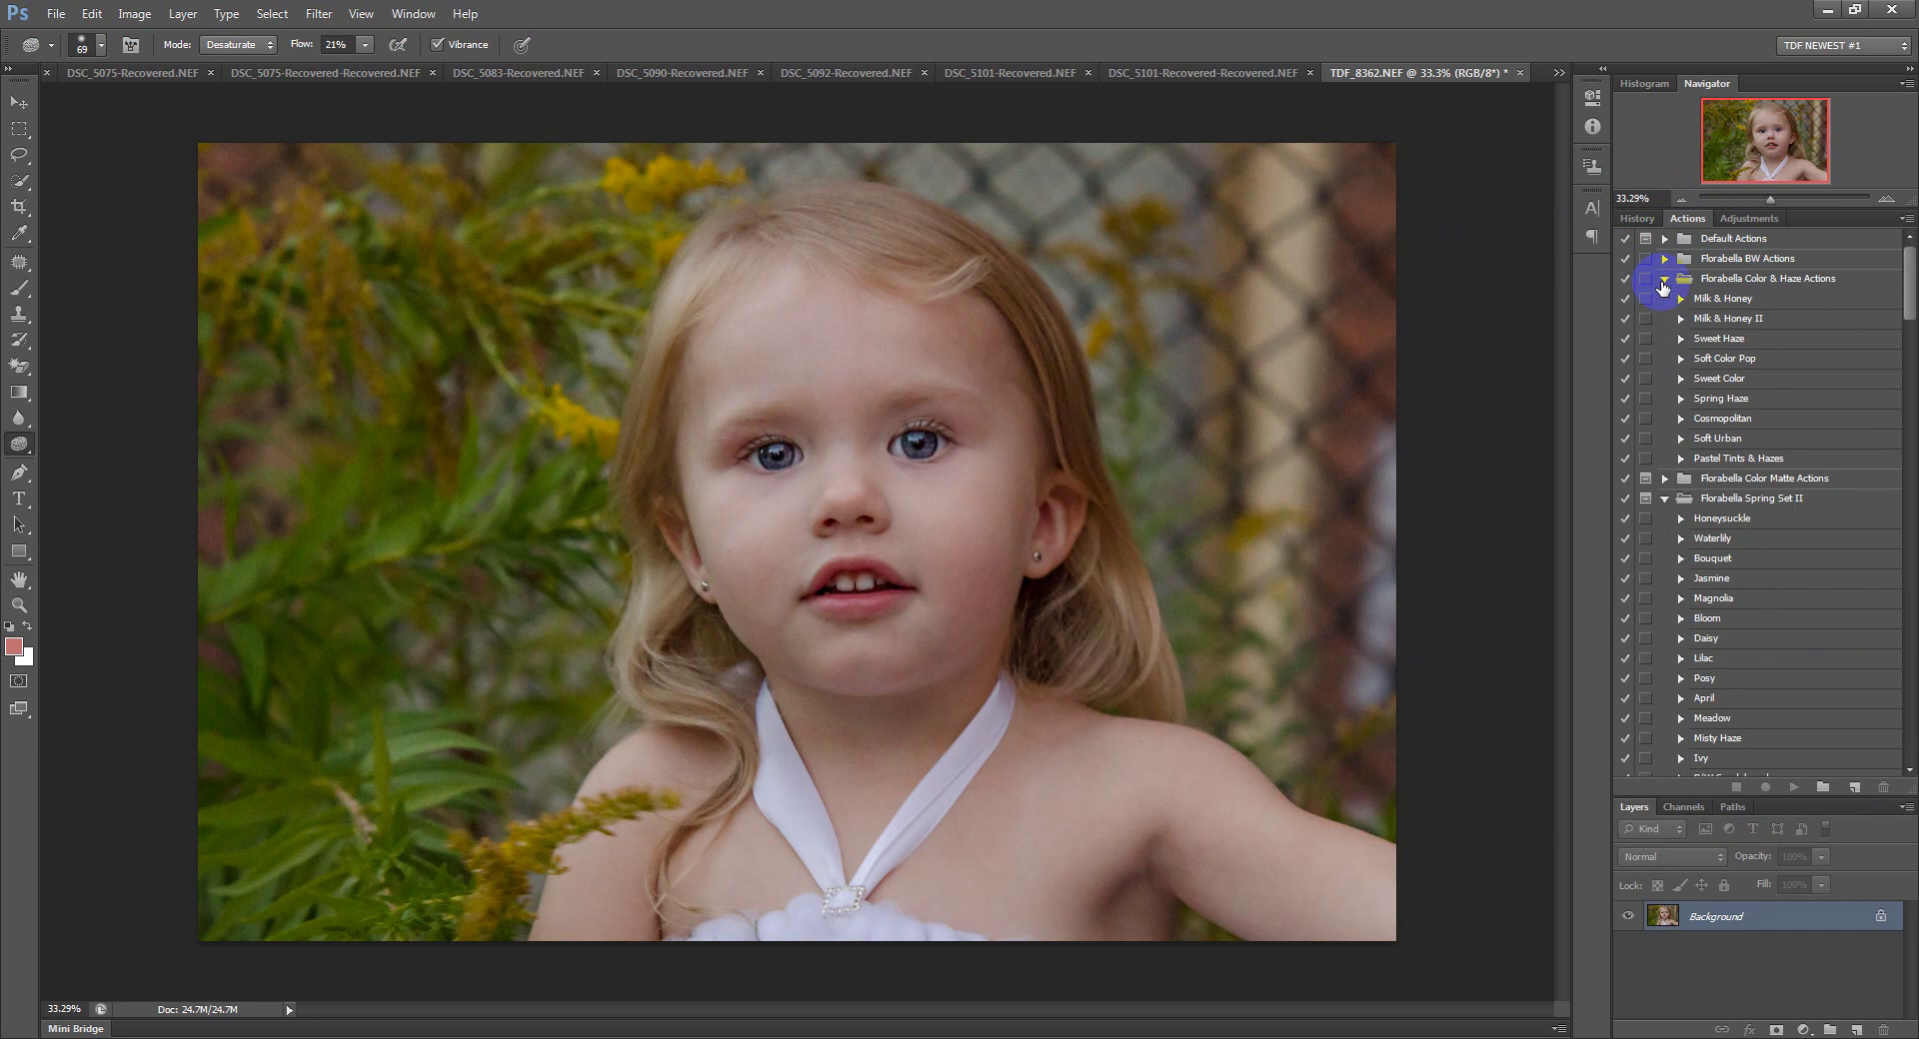
# Run the Milk & Honey action from the Florabella Color & Haze set and expand its layer group.
pyautogui.click(1741, 299)
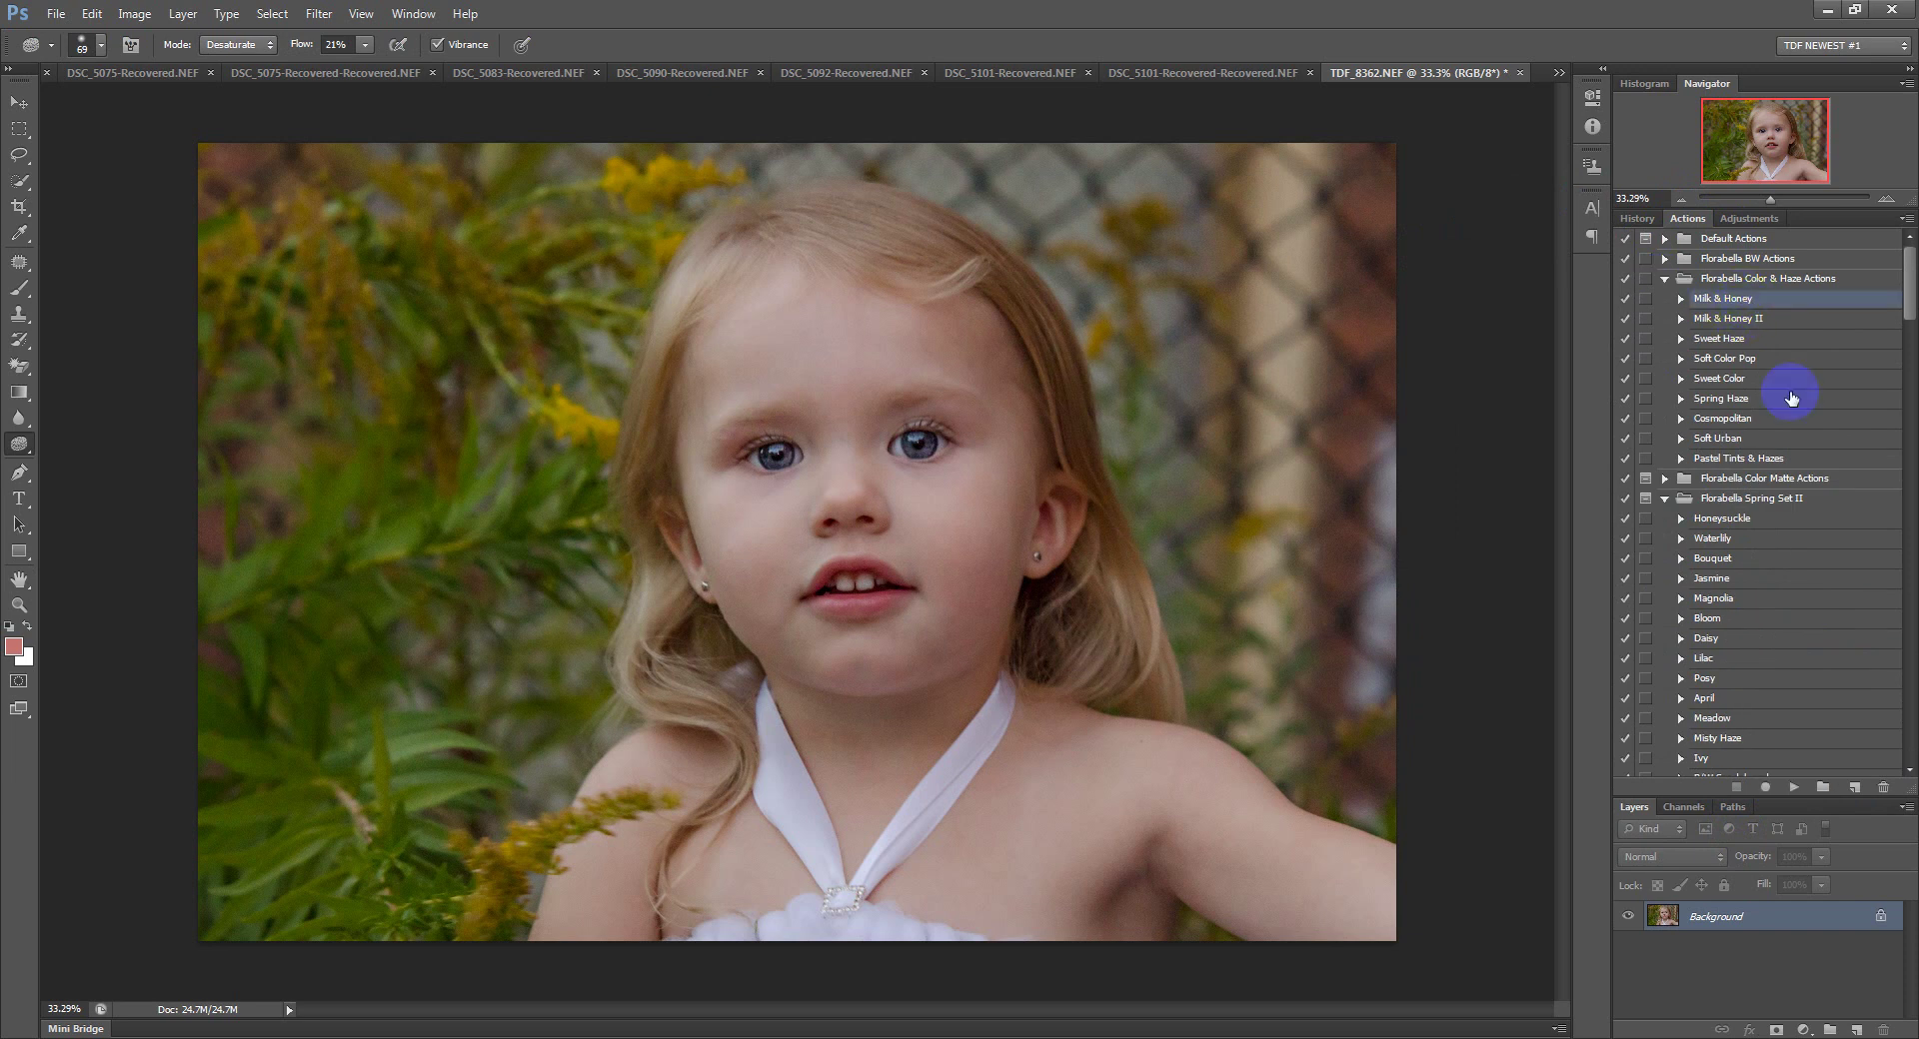
pyautogui.click(1792, 788)
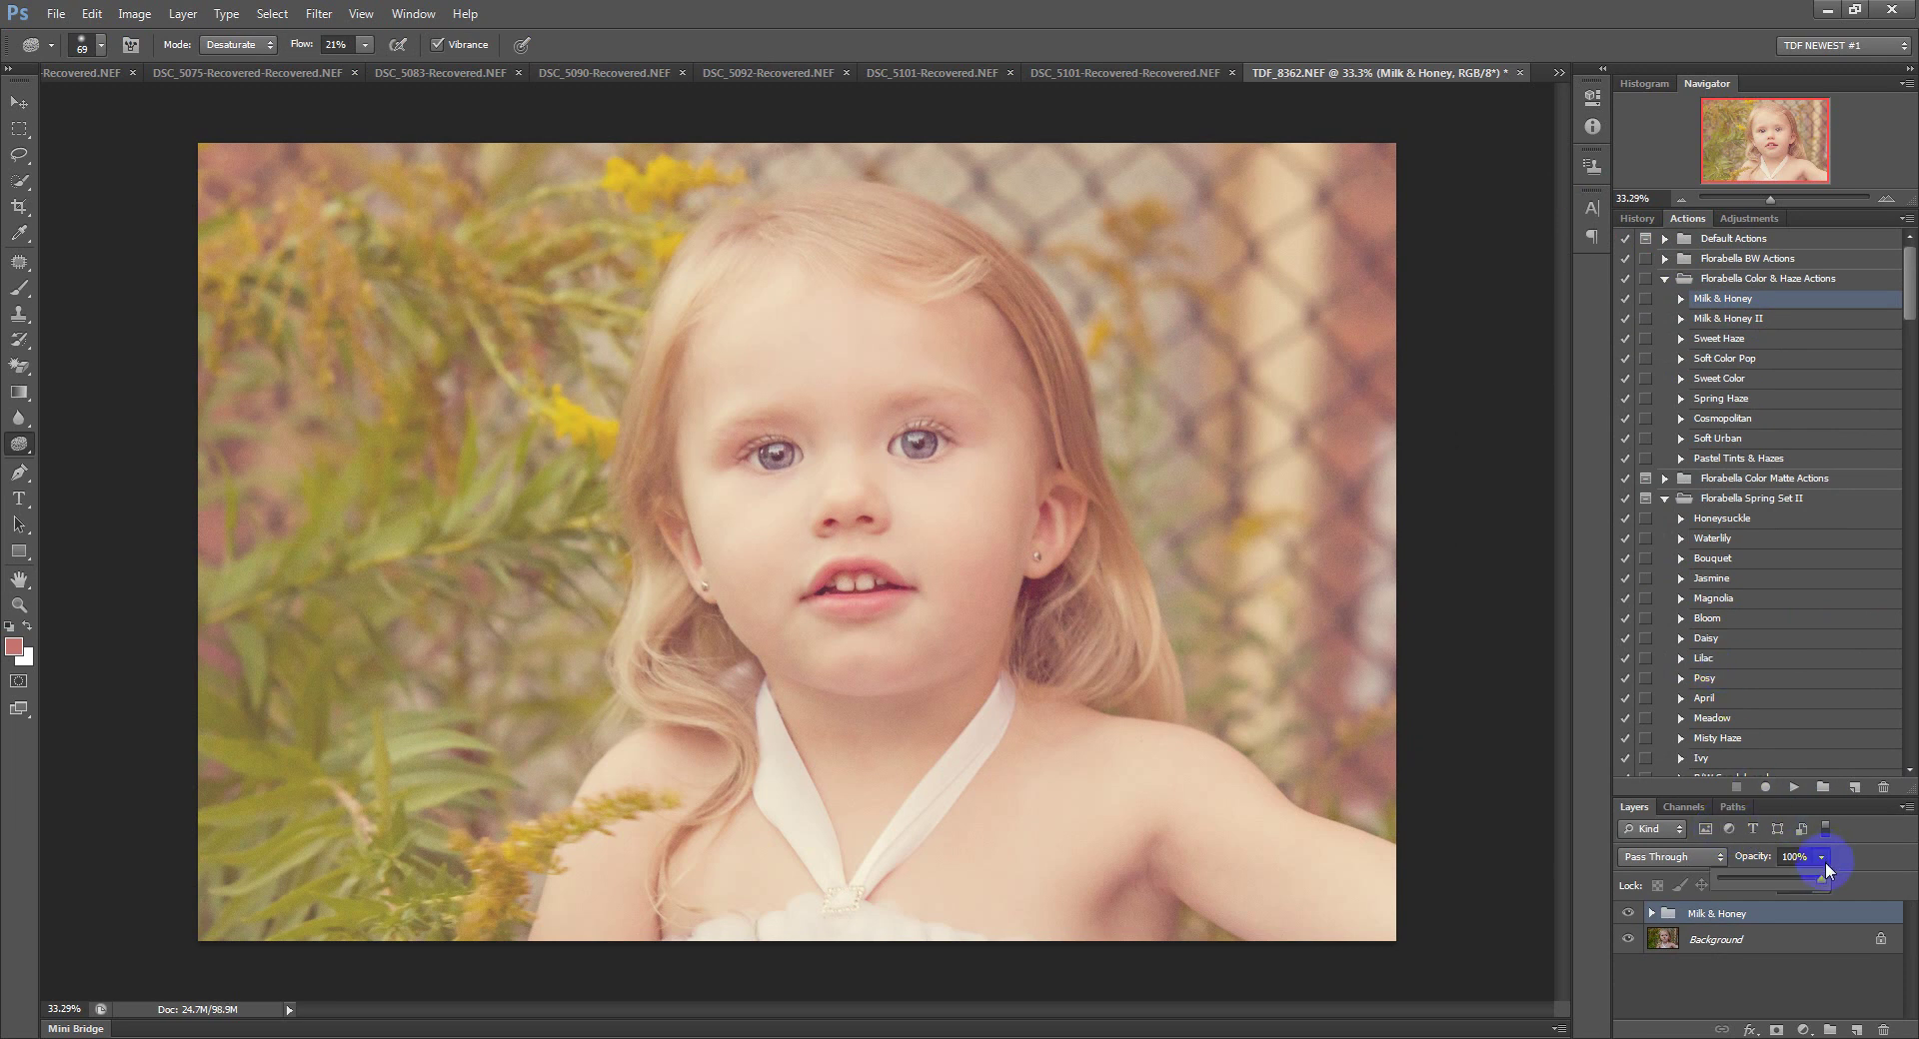
pyautogui.click(1778, 975)
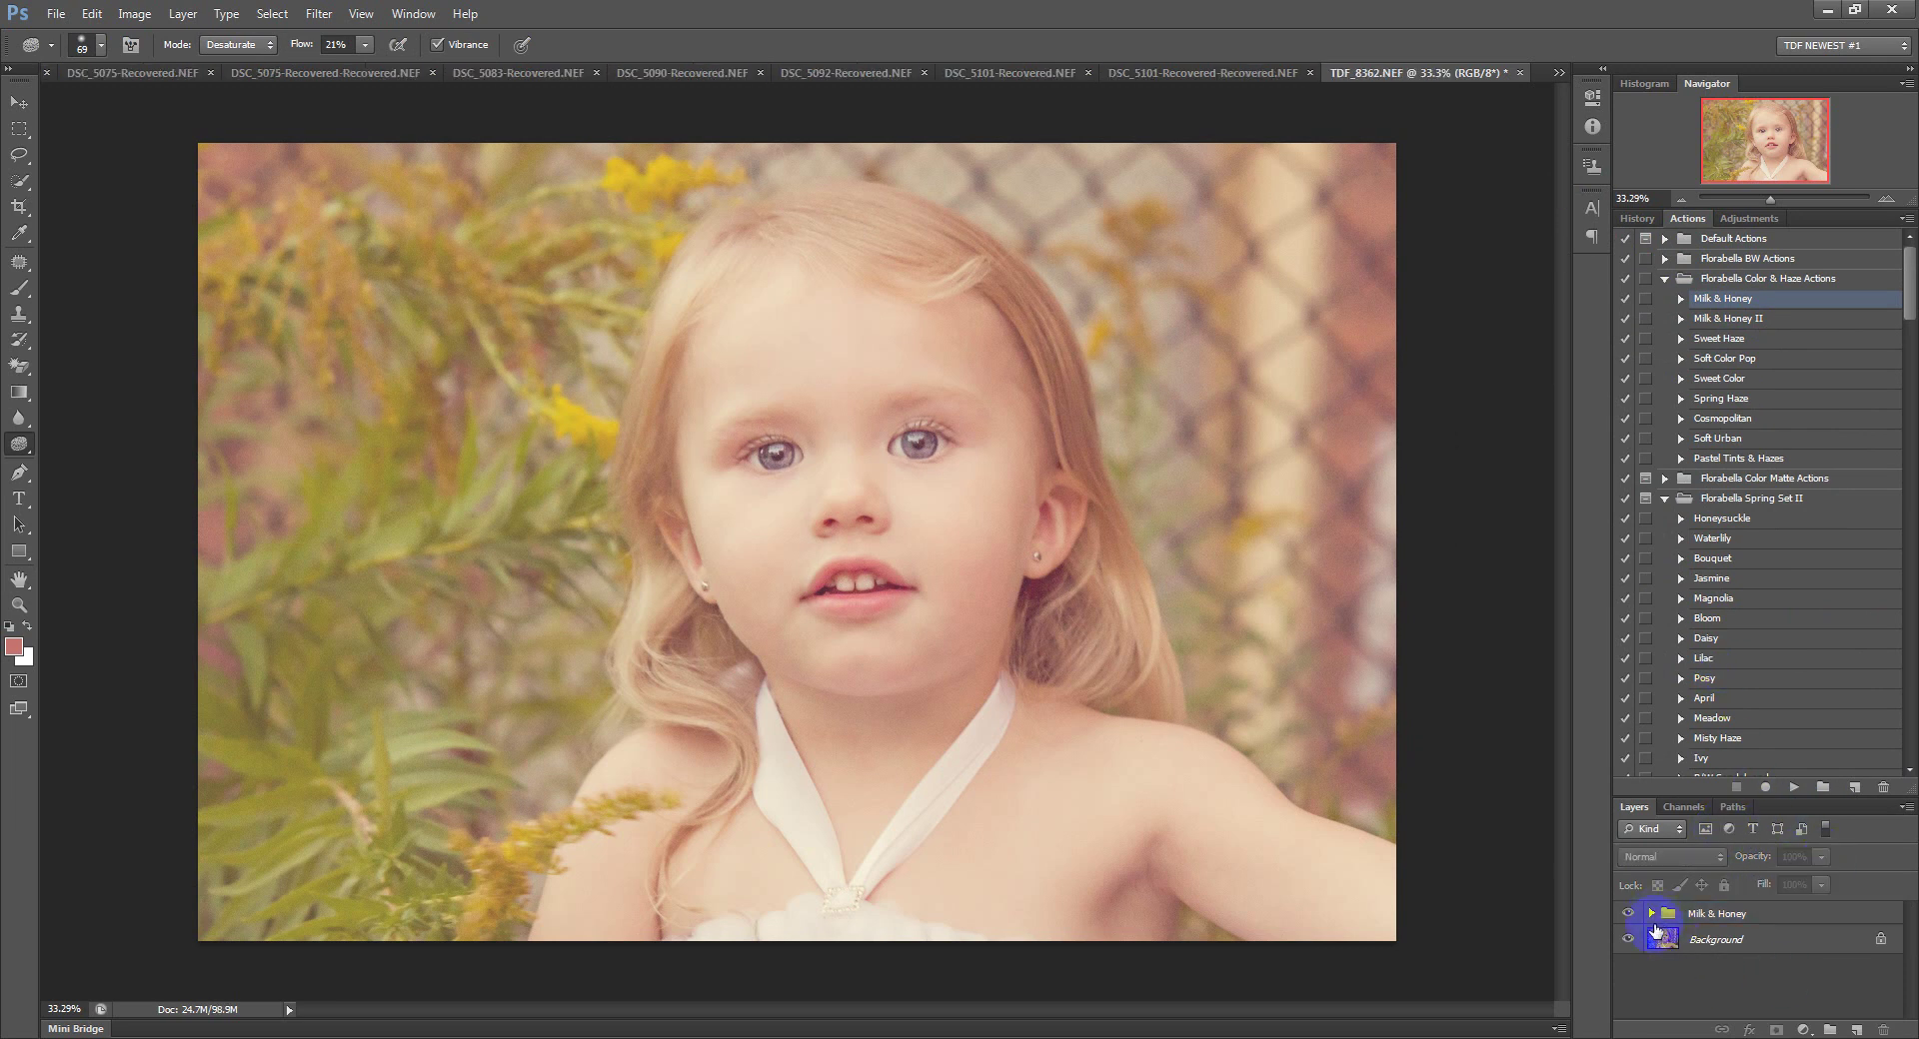
pyautogui.moveTo(1697, 796); pyautogui.dragTo(1650, 587)
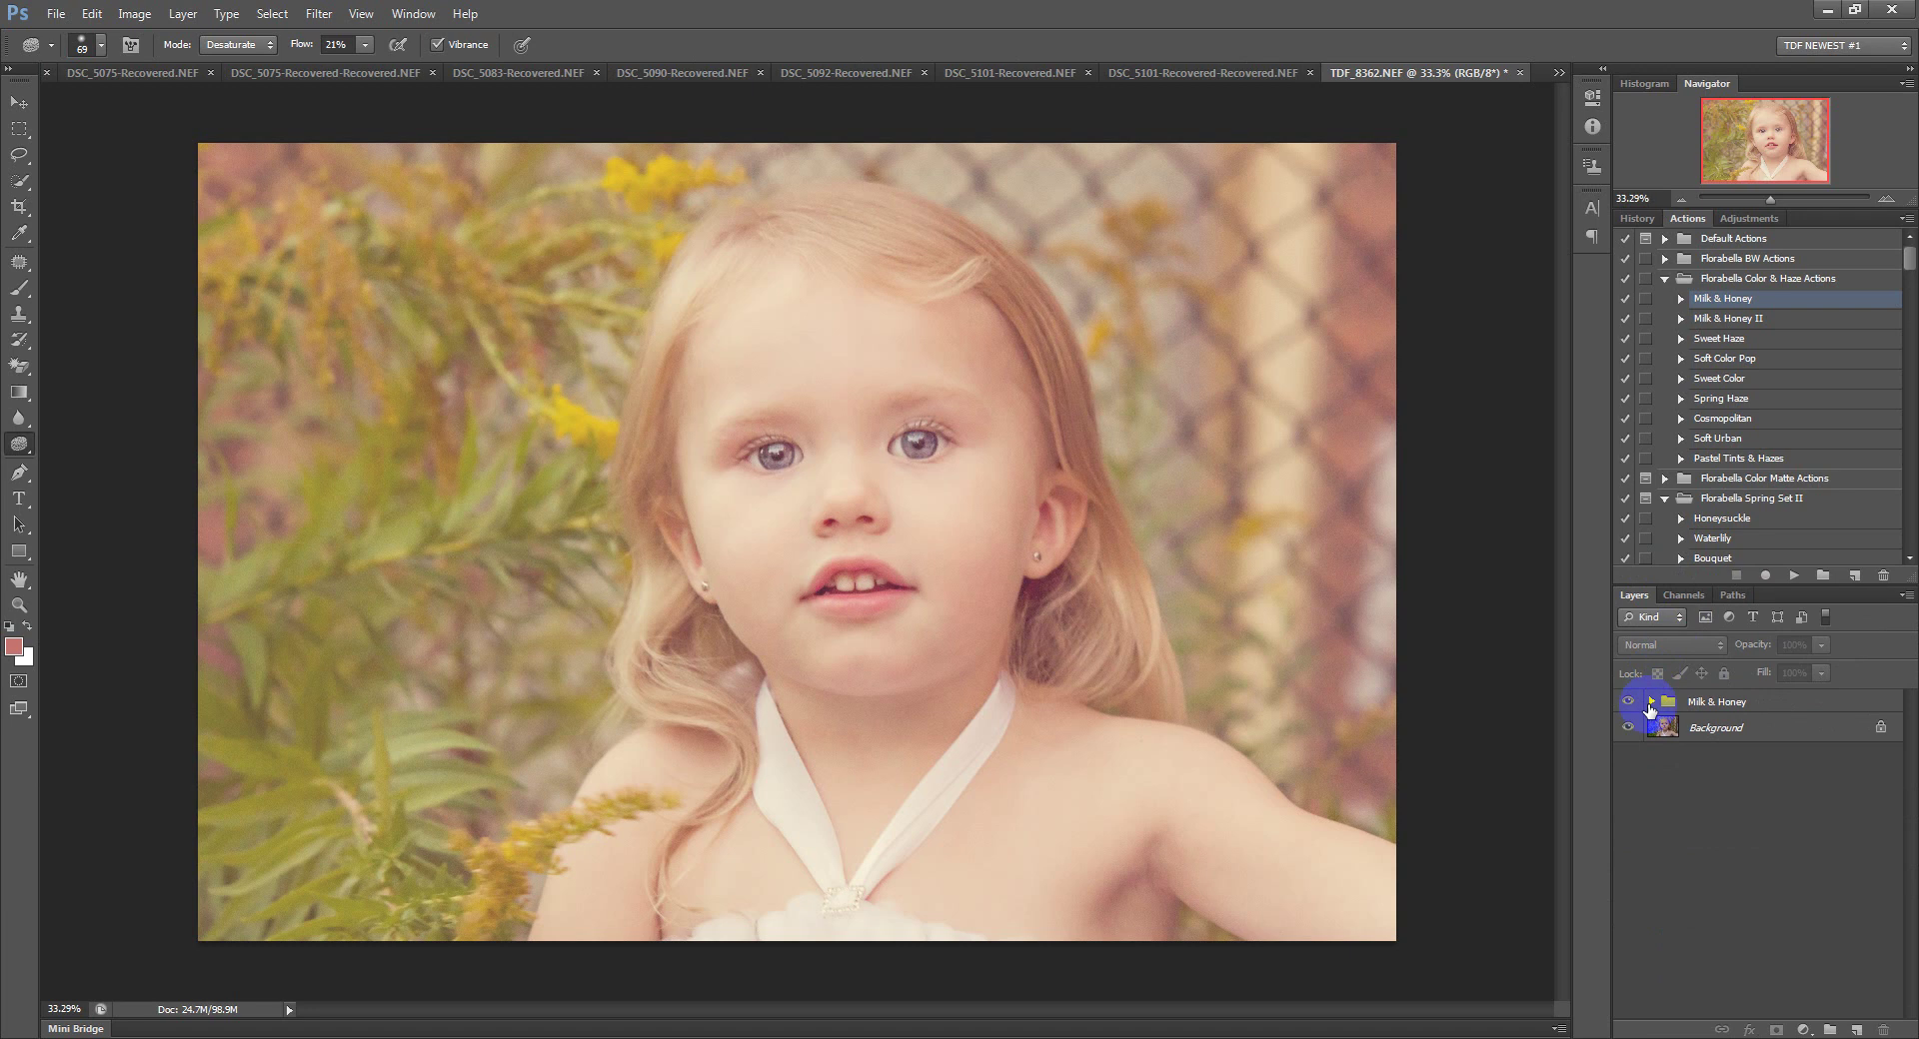
pyautogui.click(1651, 702)
pyautogui.click(1651, 702)
pyautogui.click(1651, 702)
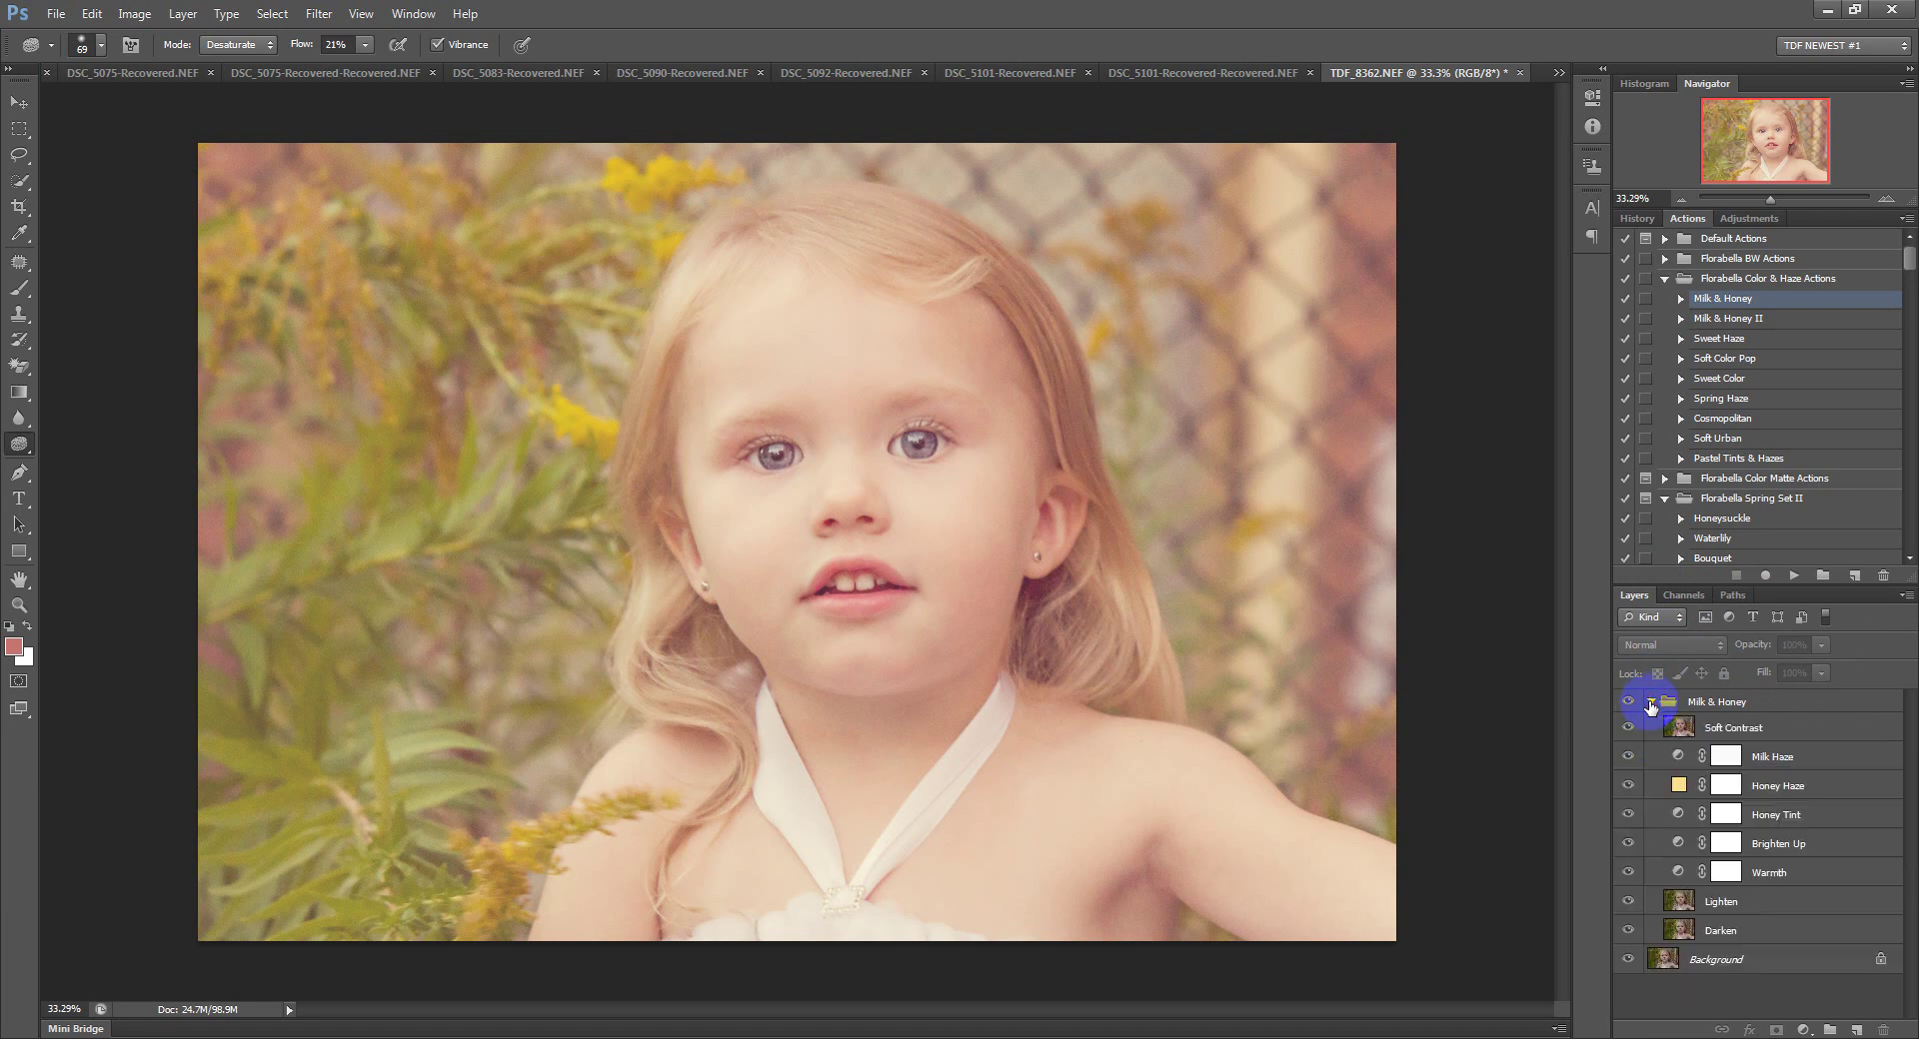
# Hide the Milk Haze, Honey Haze, Honey Tint, Brighten Up and Warmth layers one after another.
pyautogui.click(1625, 760)
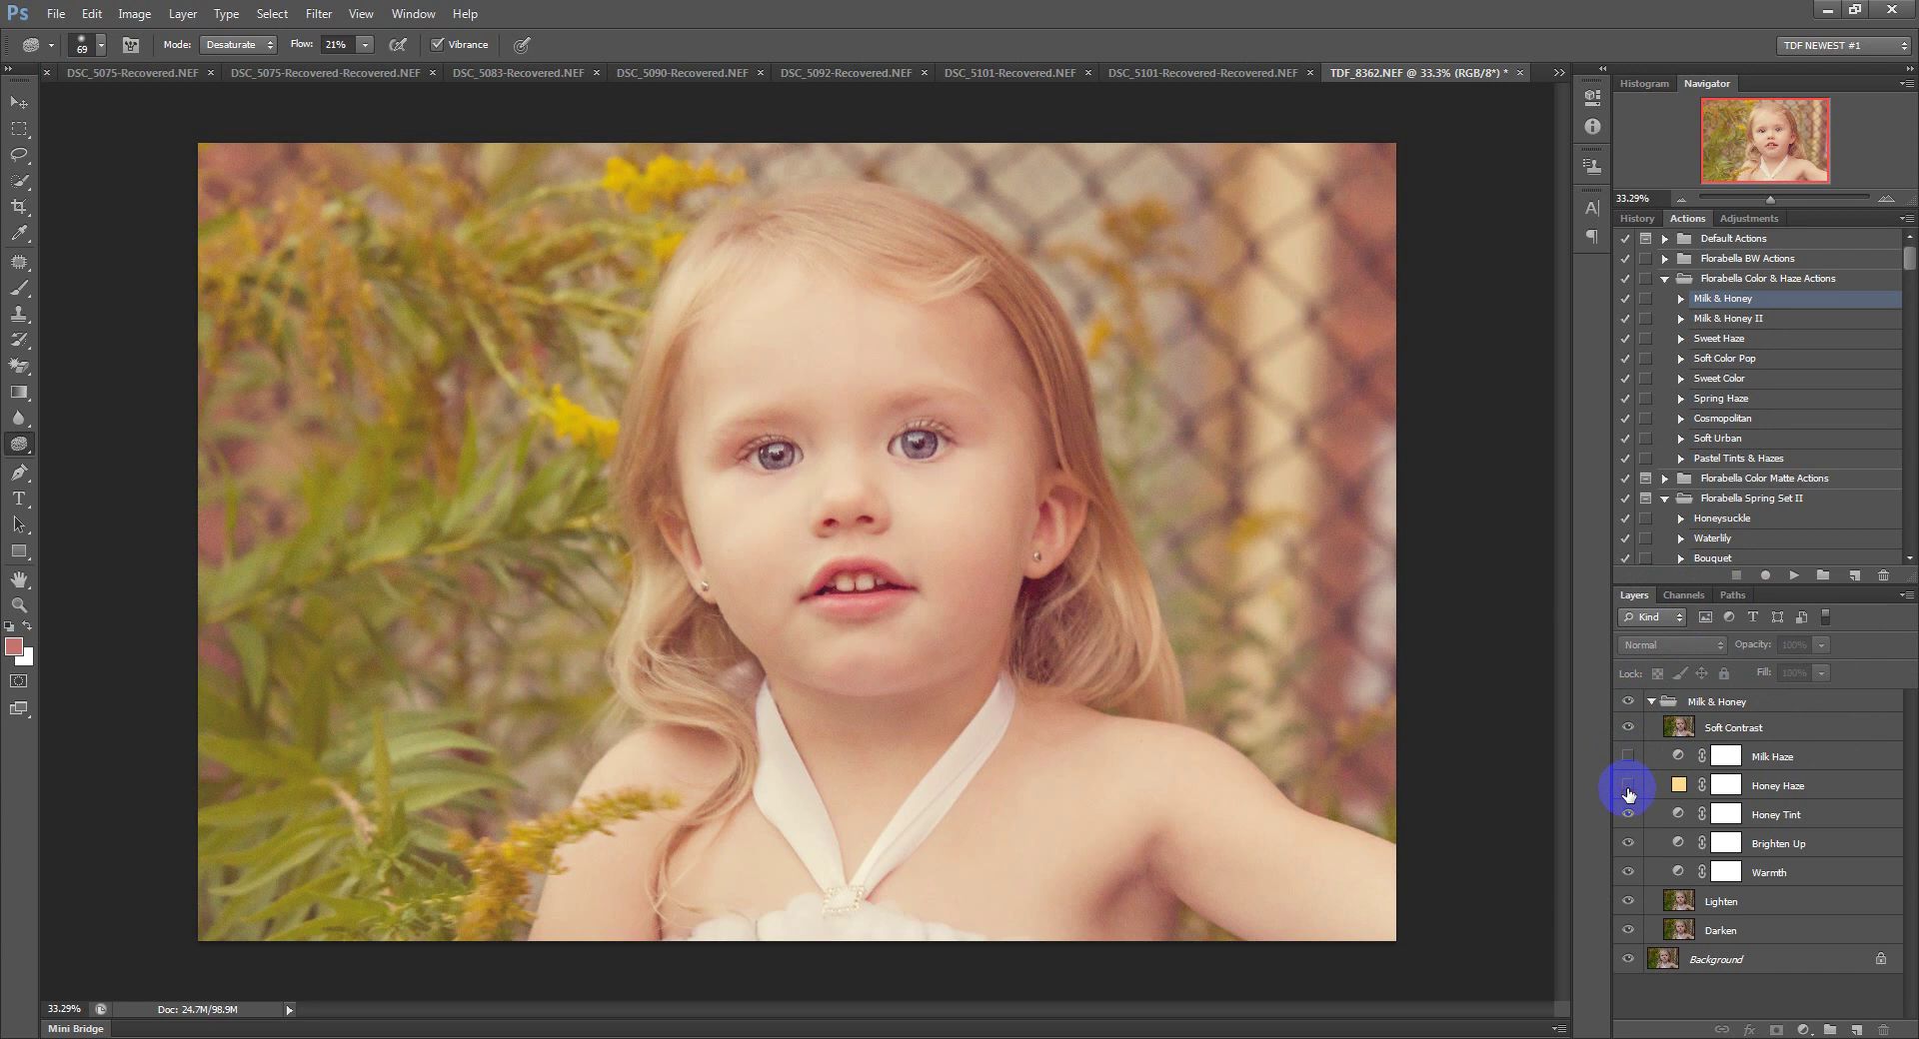
pyautogui.click(1628, 787)
pyautogui.click(1631, 817)
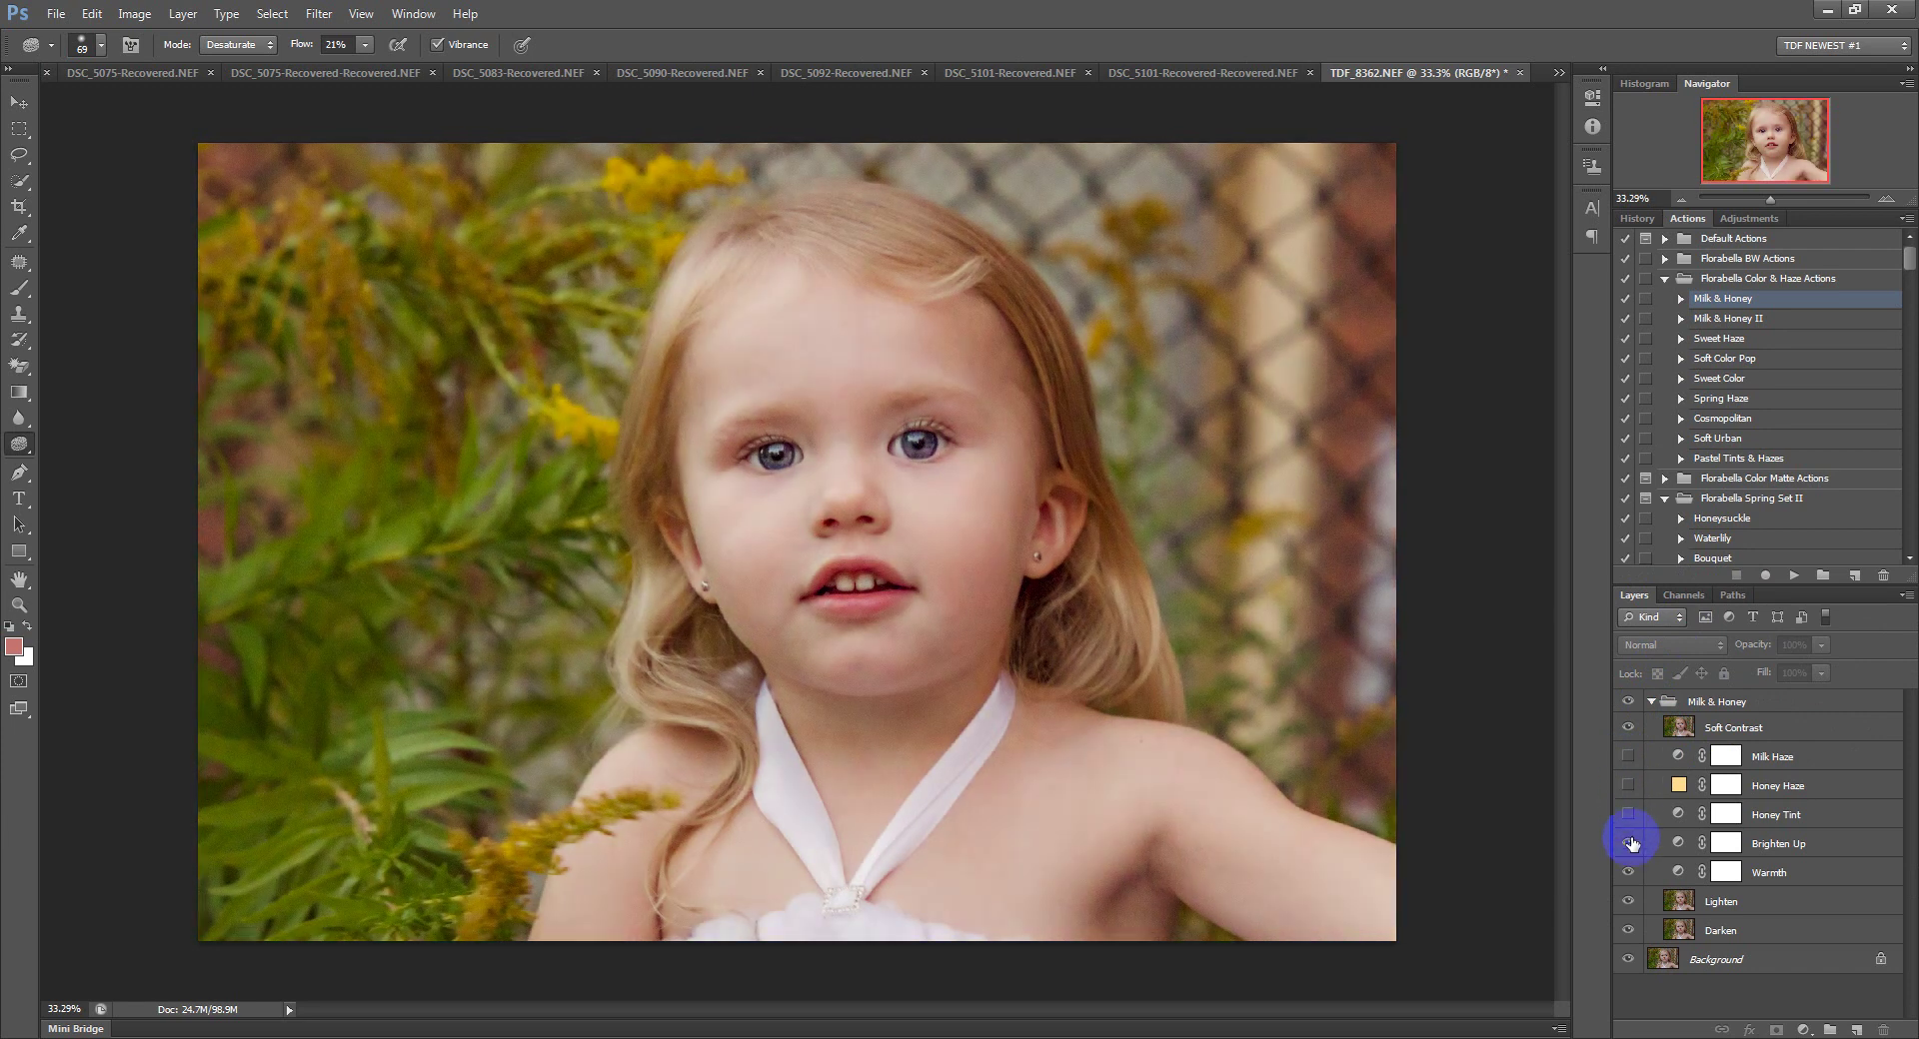
pyautogui.click(1629, 844)
pyautogui.click(1629, 873)
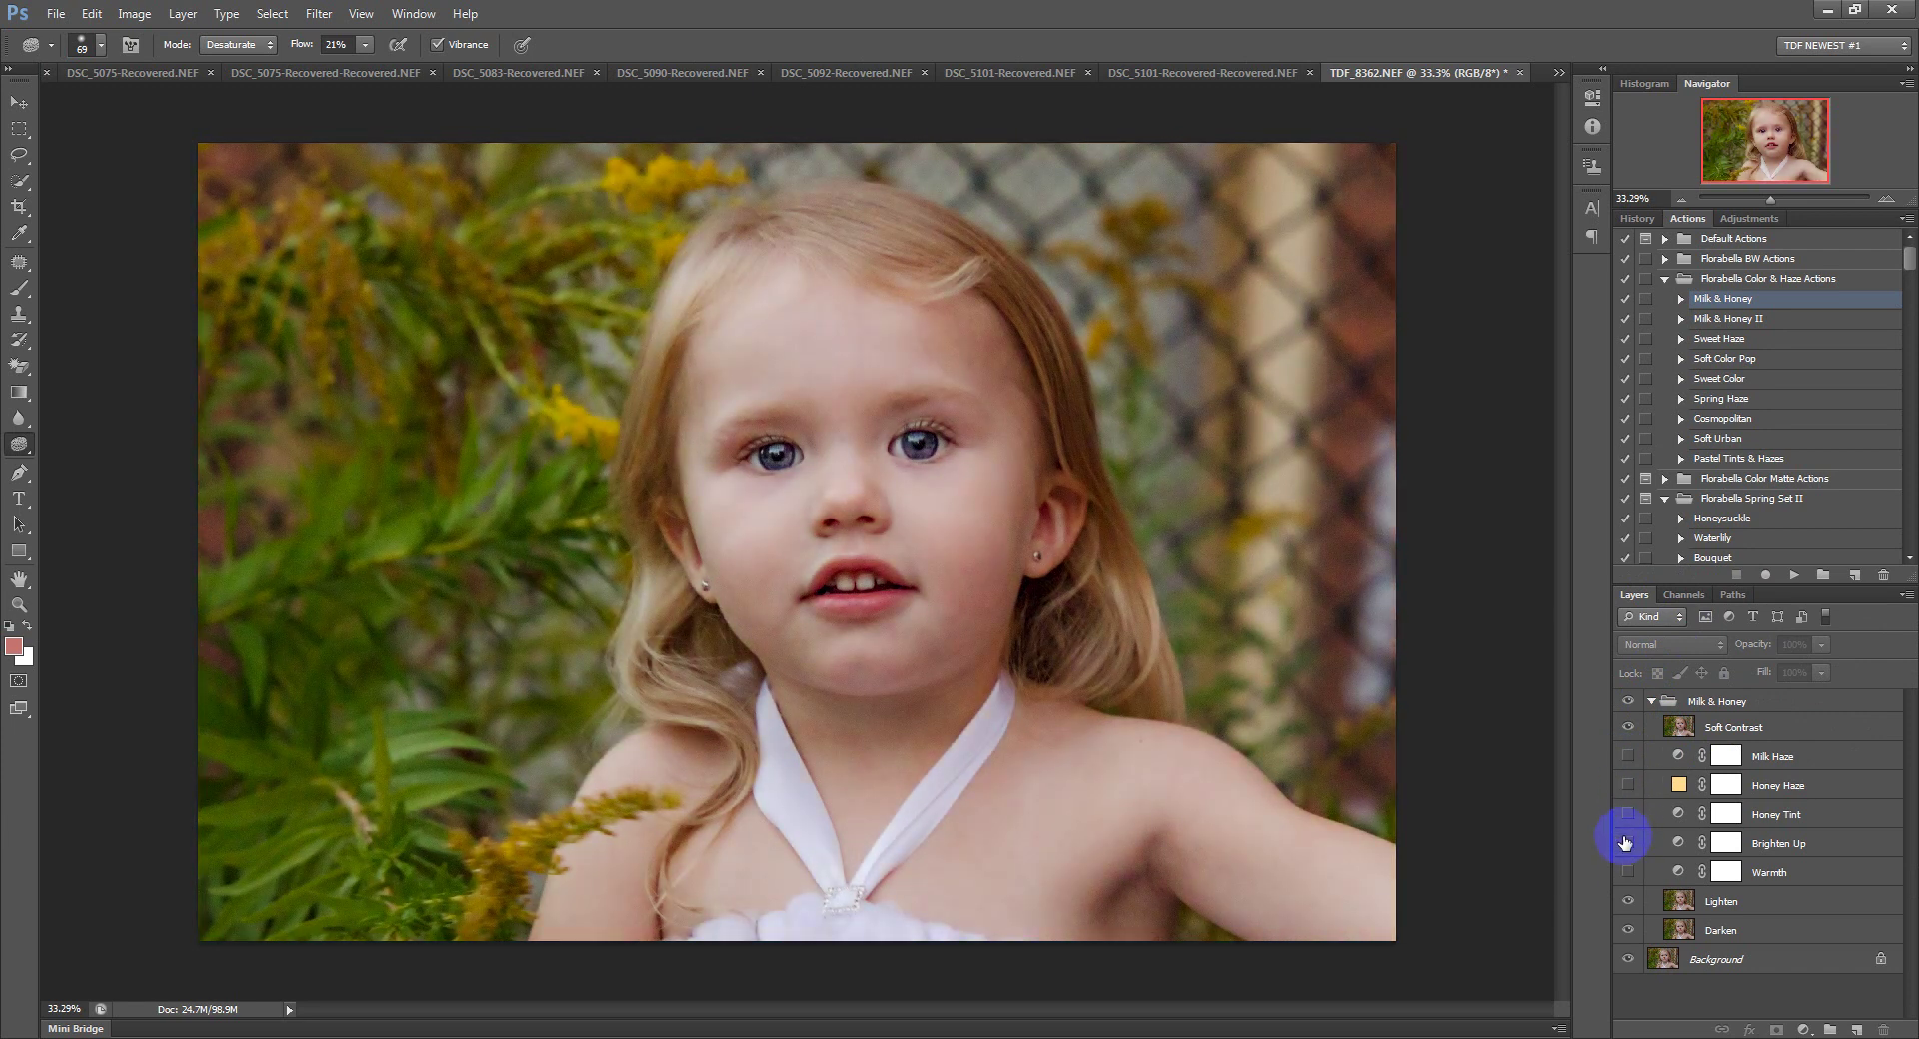
# Show the Warmth, Brighten Up, Honey Tint, Honey Haze and Milk Haze layers again.
pyautogui.click(1767, 874)
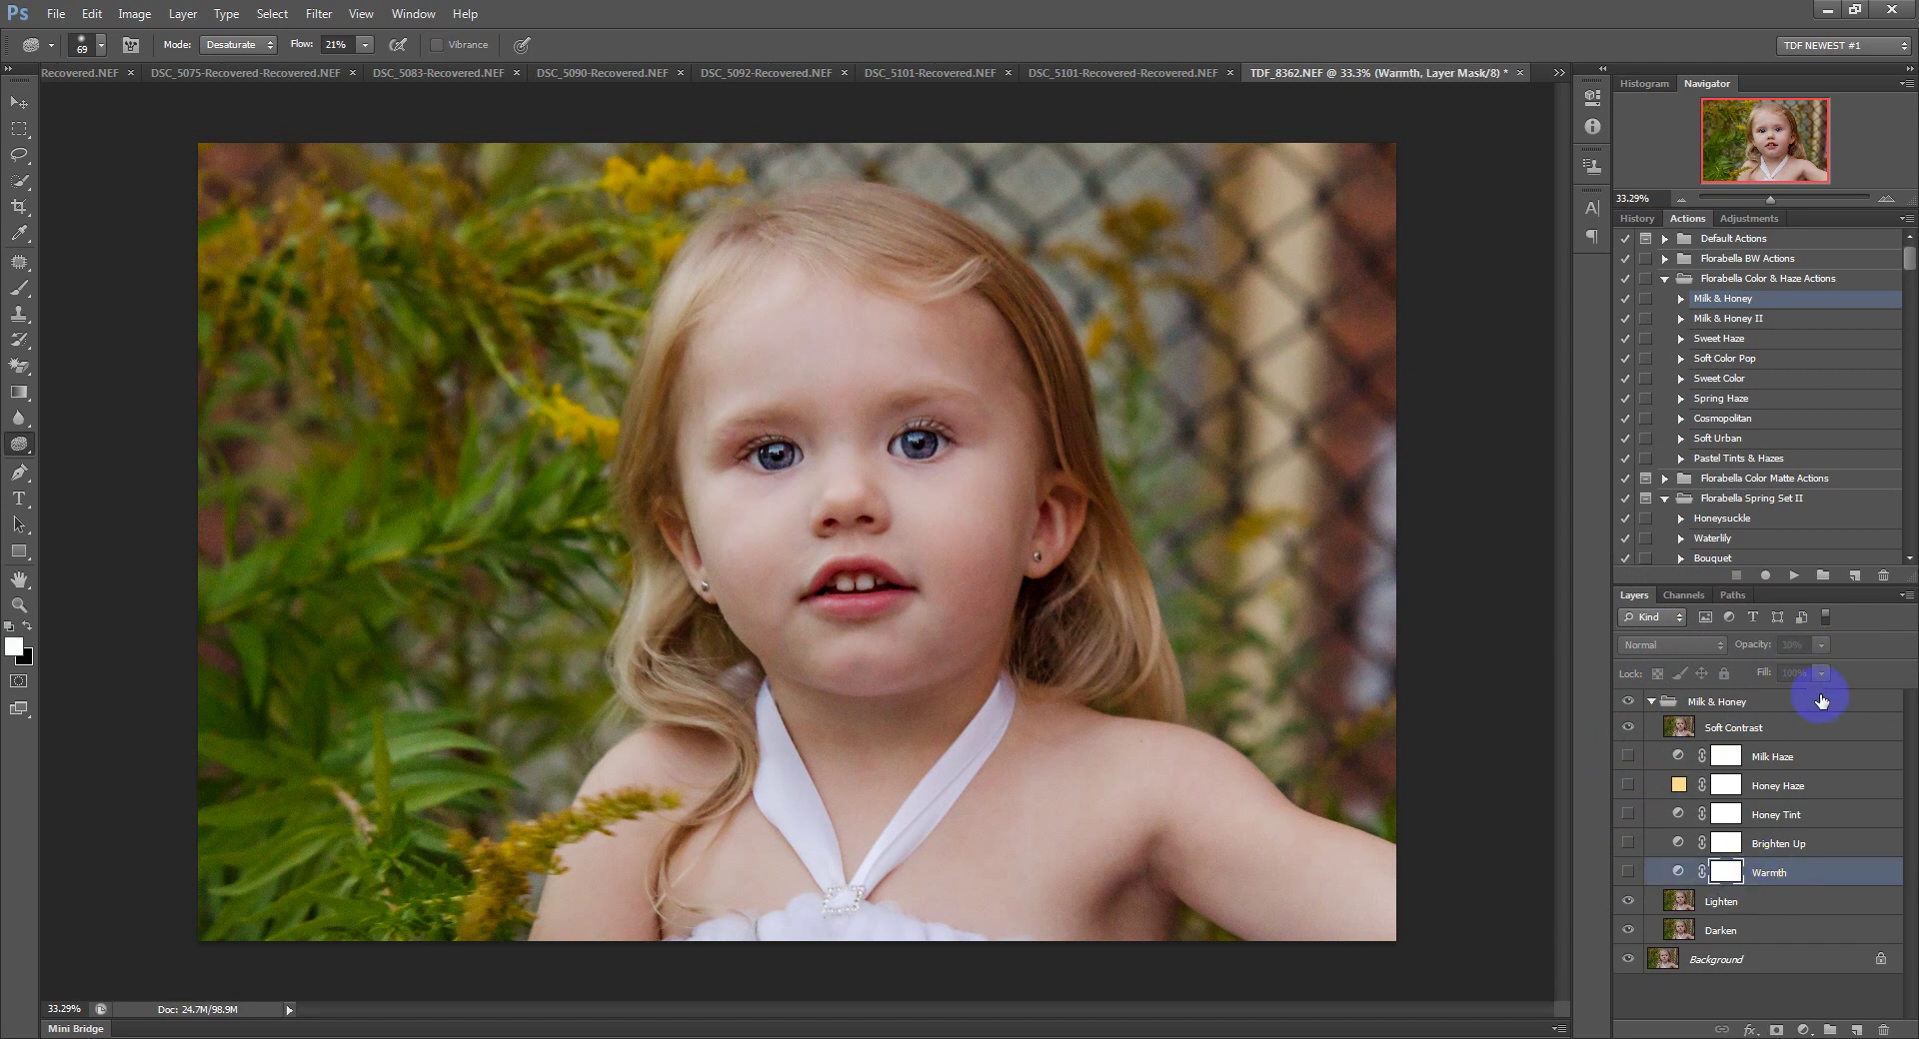
pyautogui.click(1628, 872)
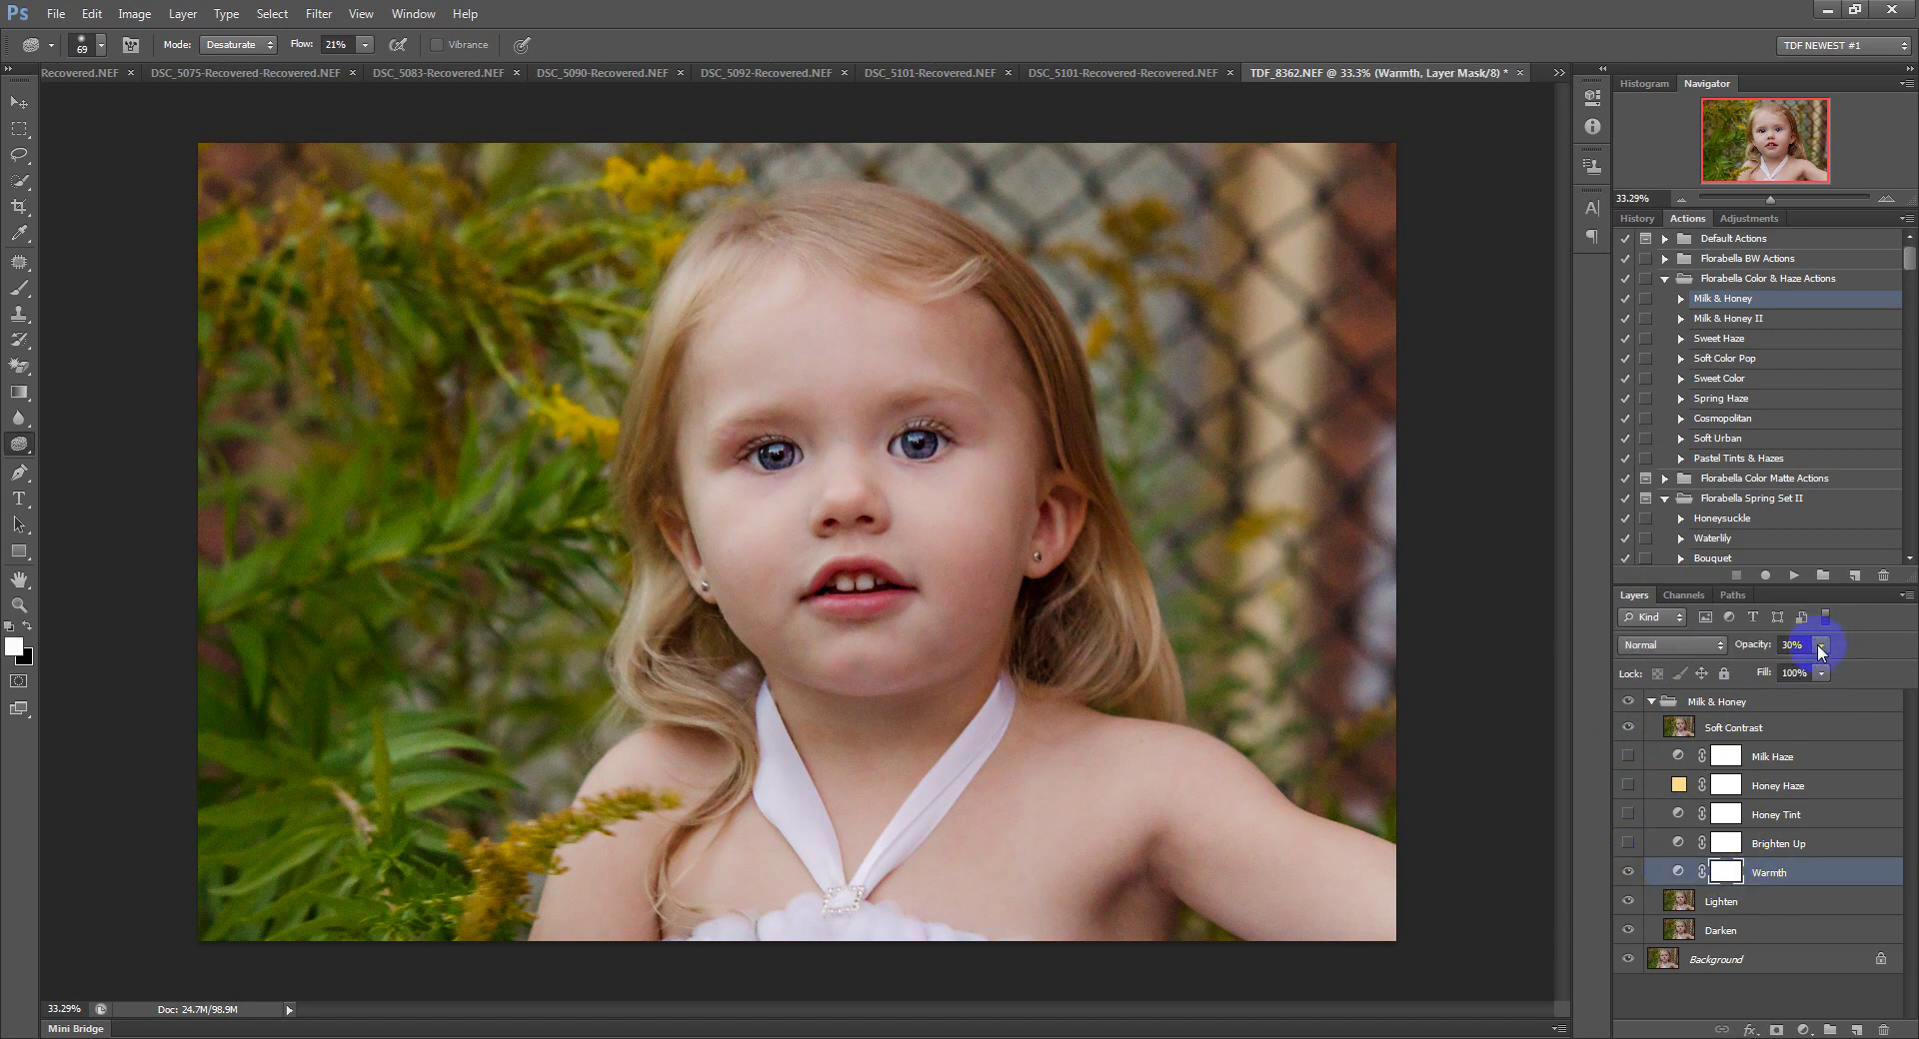
pyautogui.moveTo(1628, 844); pyautogui.dragTo(1629, 812)
pyautogui.click(1628, 785)
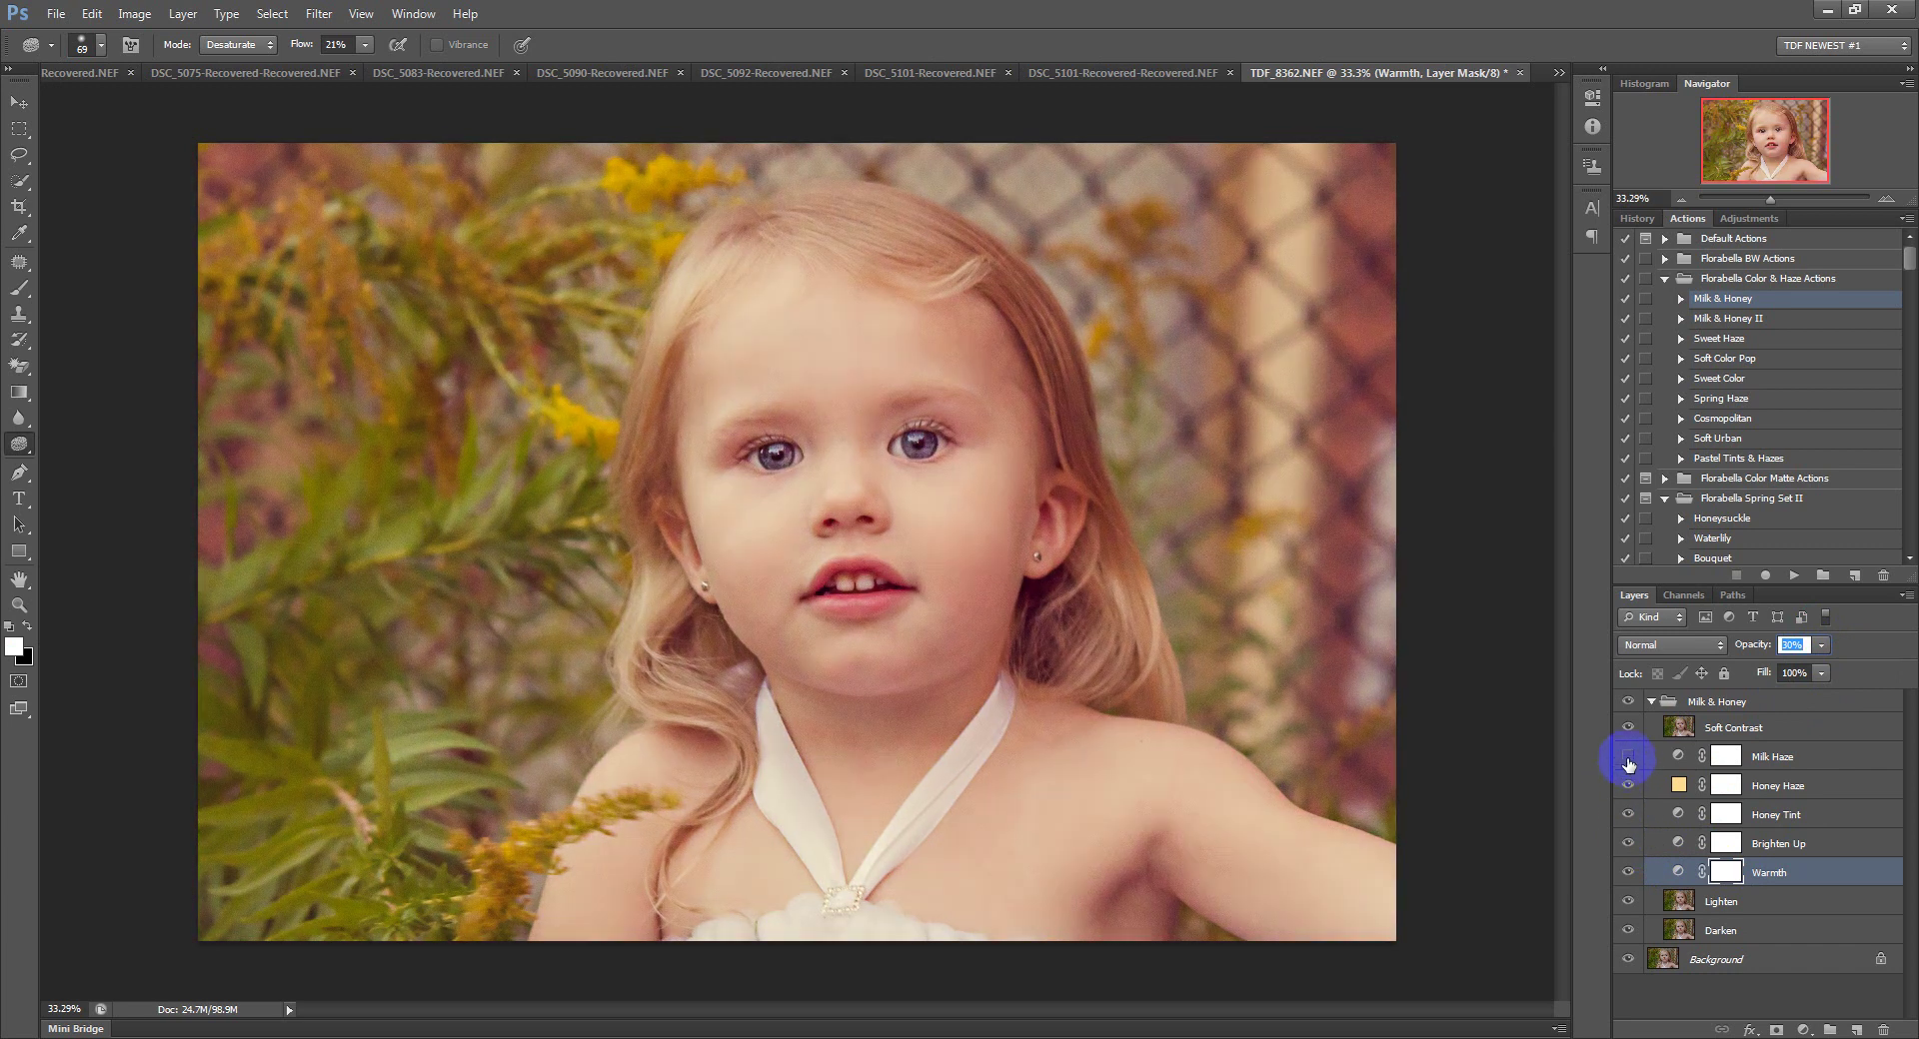
pyautogui.click(1628, 757)
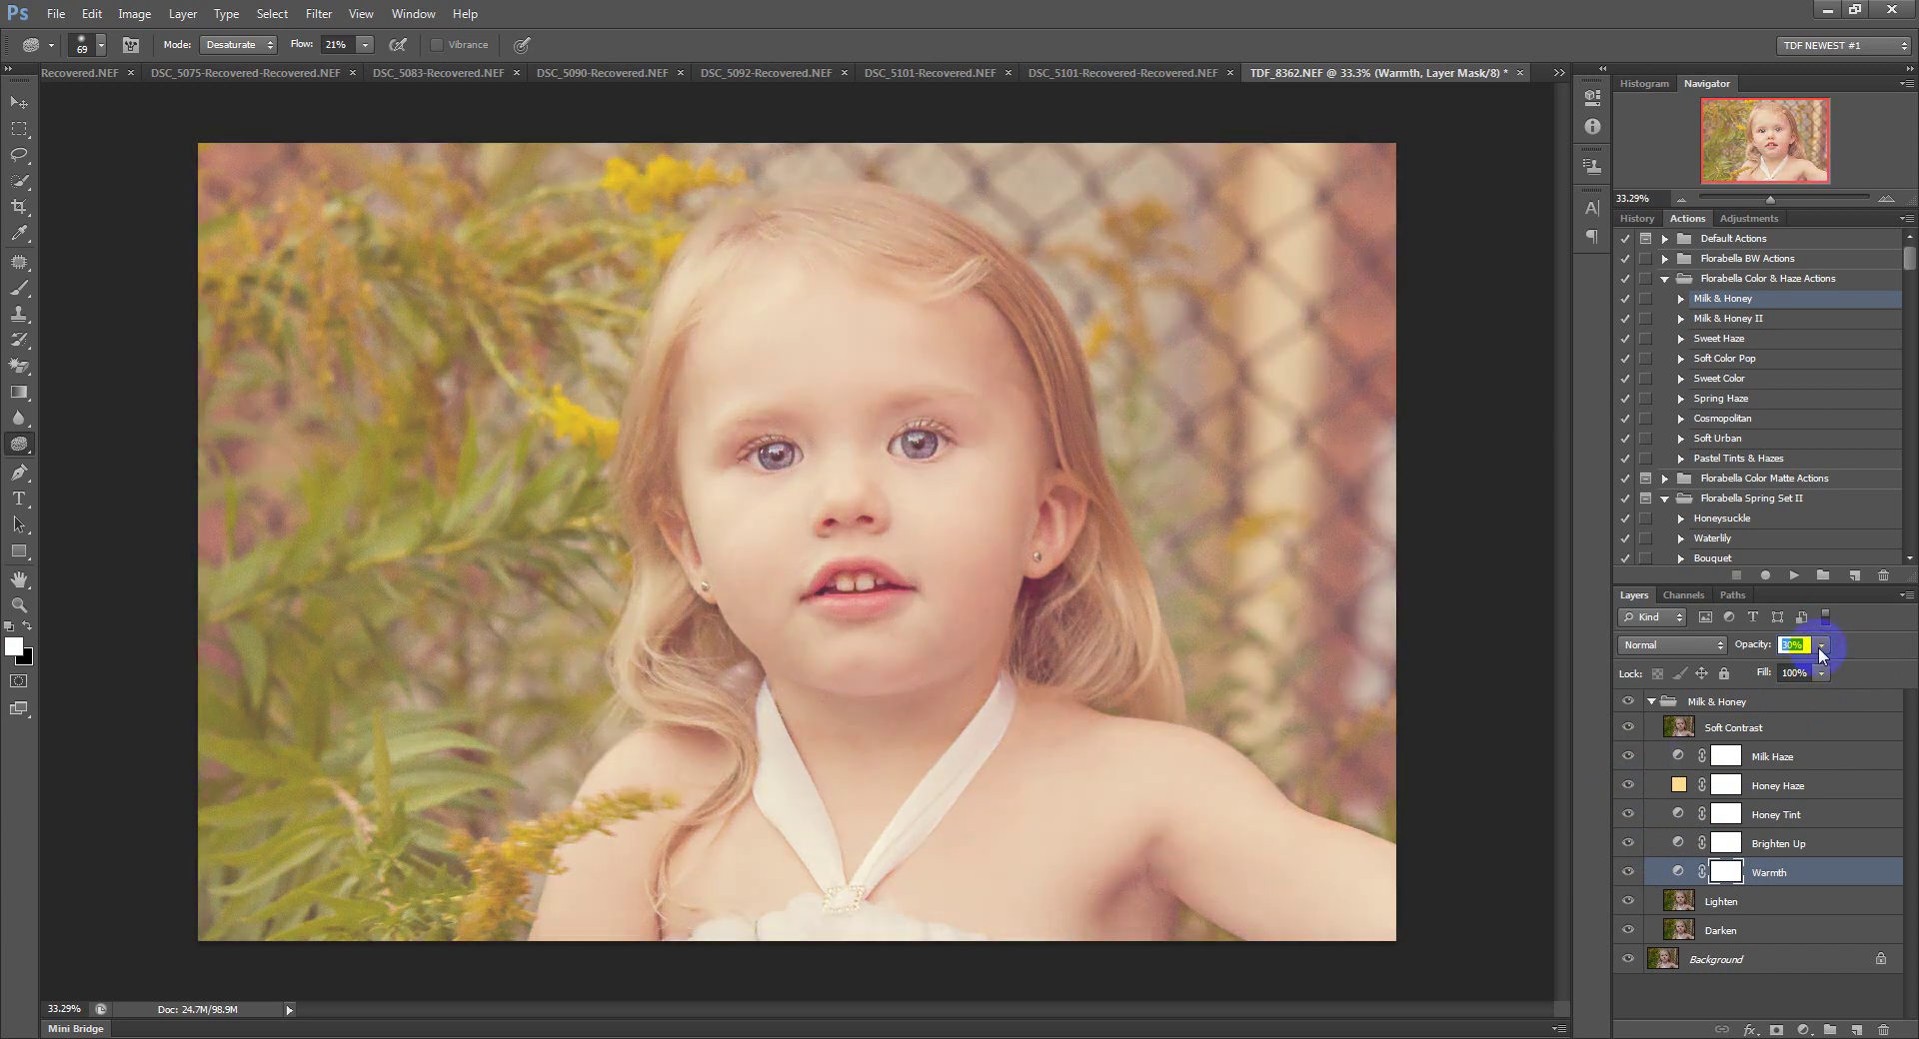
# Set the Honey Haze layer's opacity to 10%, hiding the Soft Contrast layer during the adjustment and showing it again.
pyautogui.click(1769, 759)
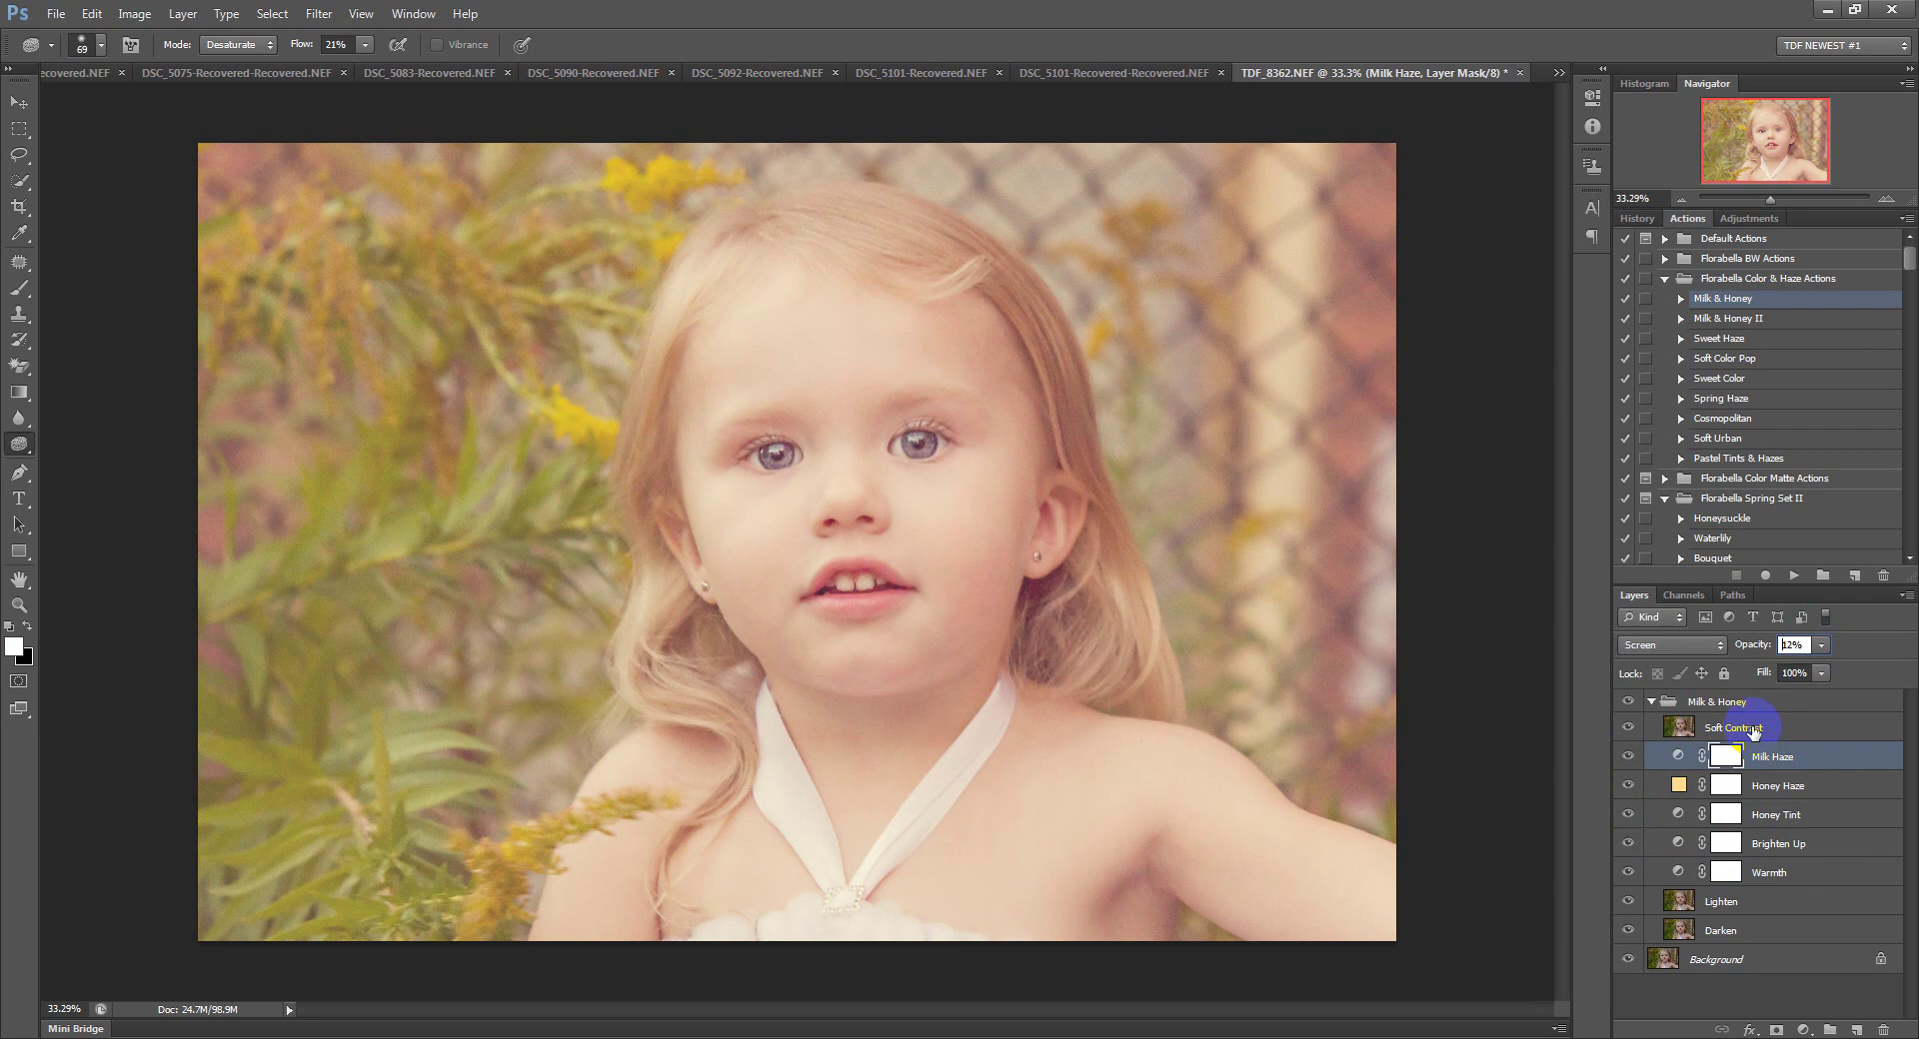
pyautogui.click(1628, 728)
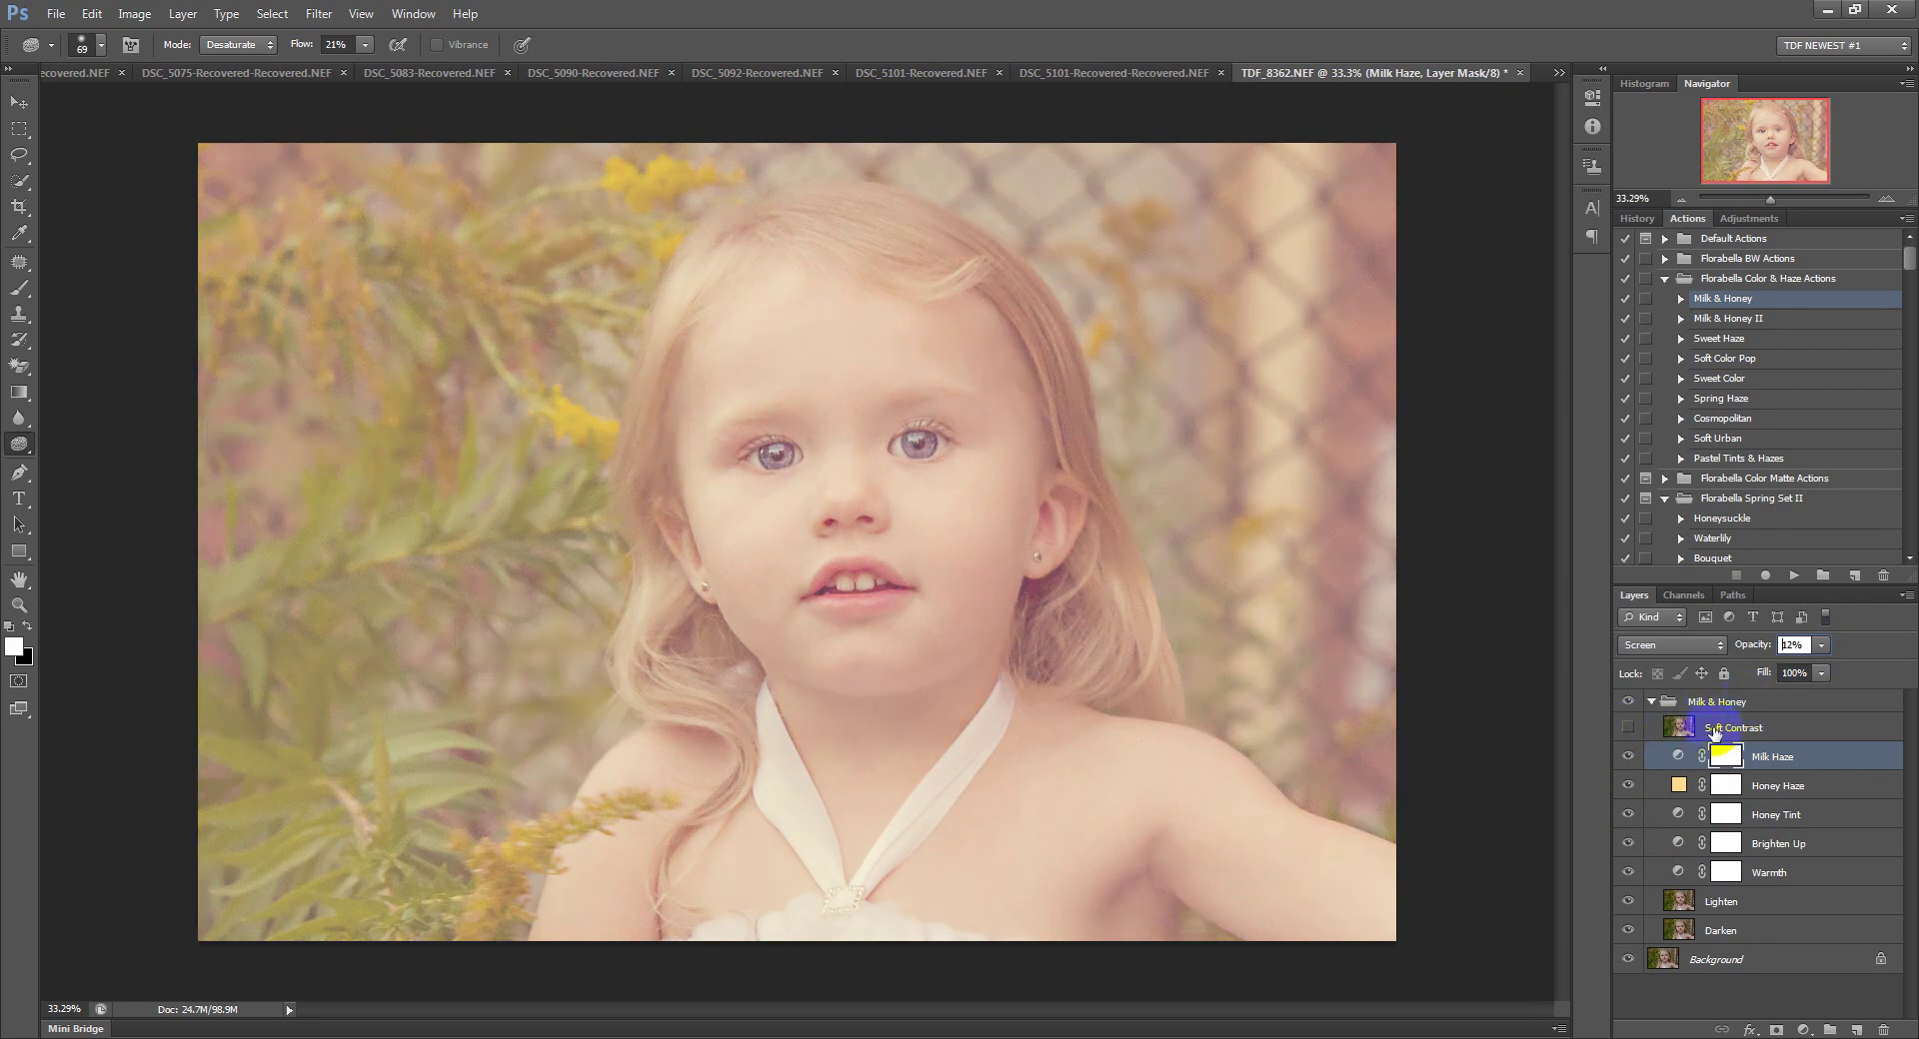
pyautogui.click(1780, 787)
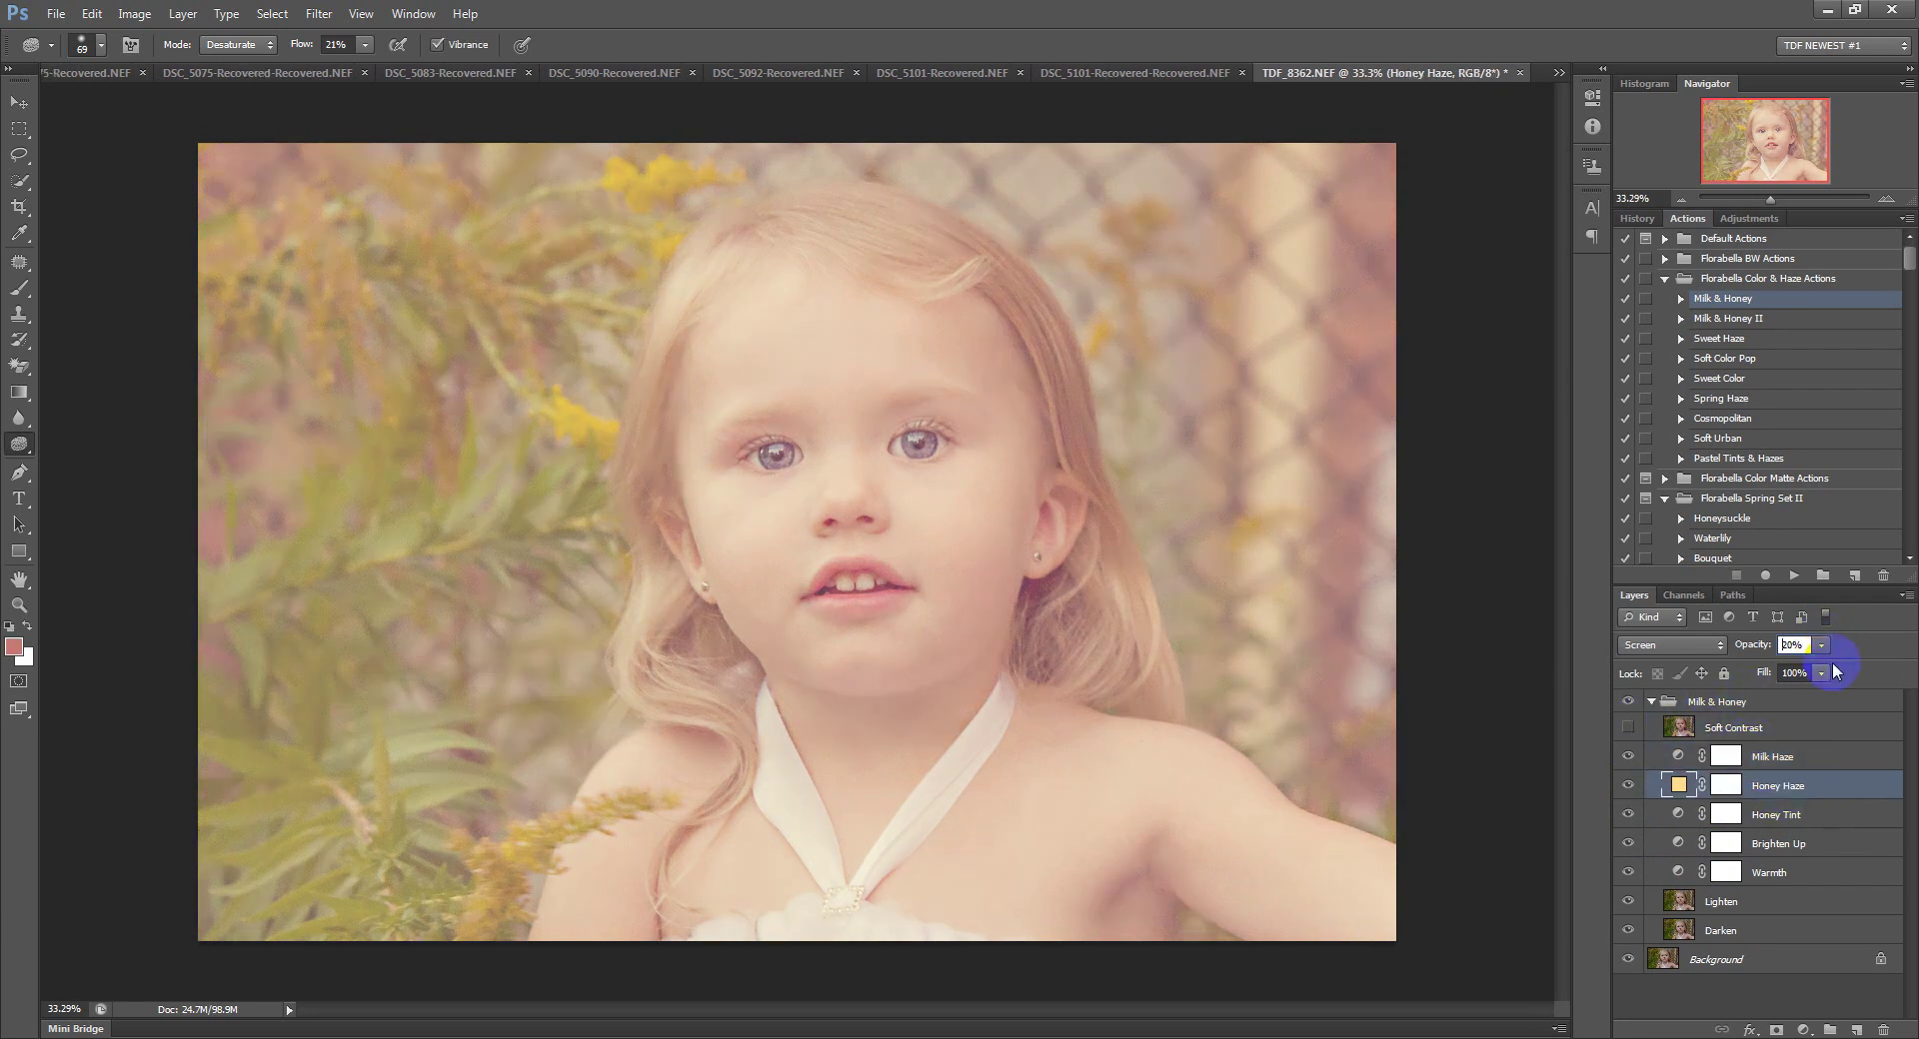
pyautogui.click(1822, 646)
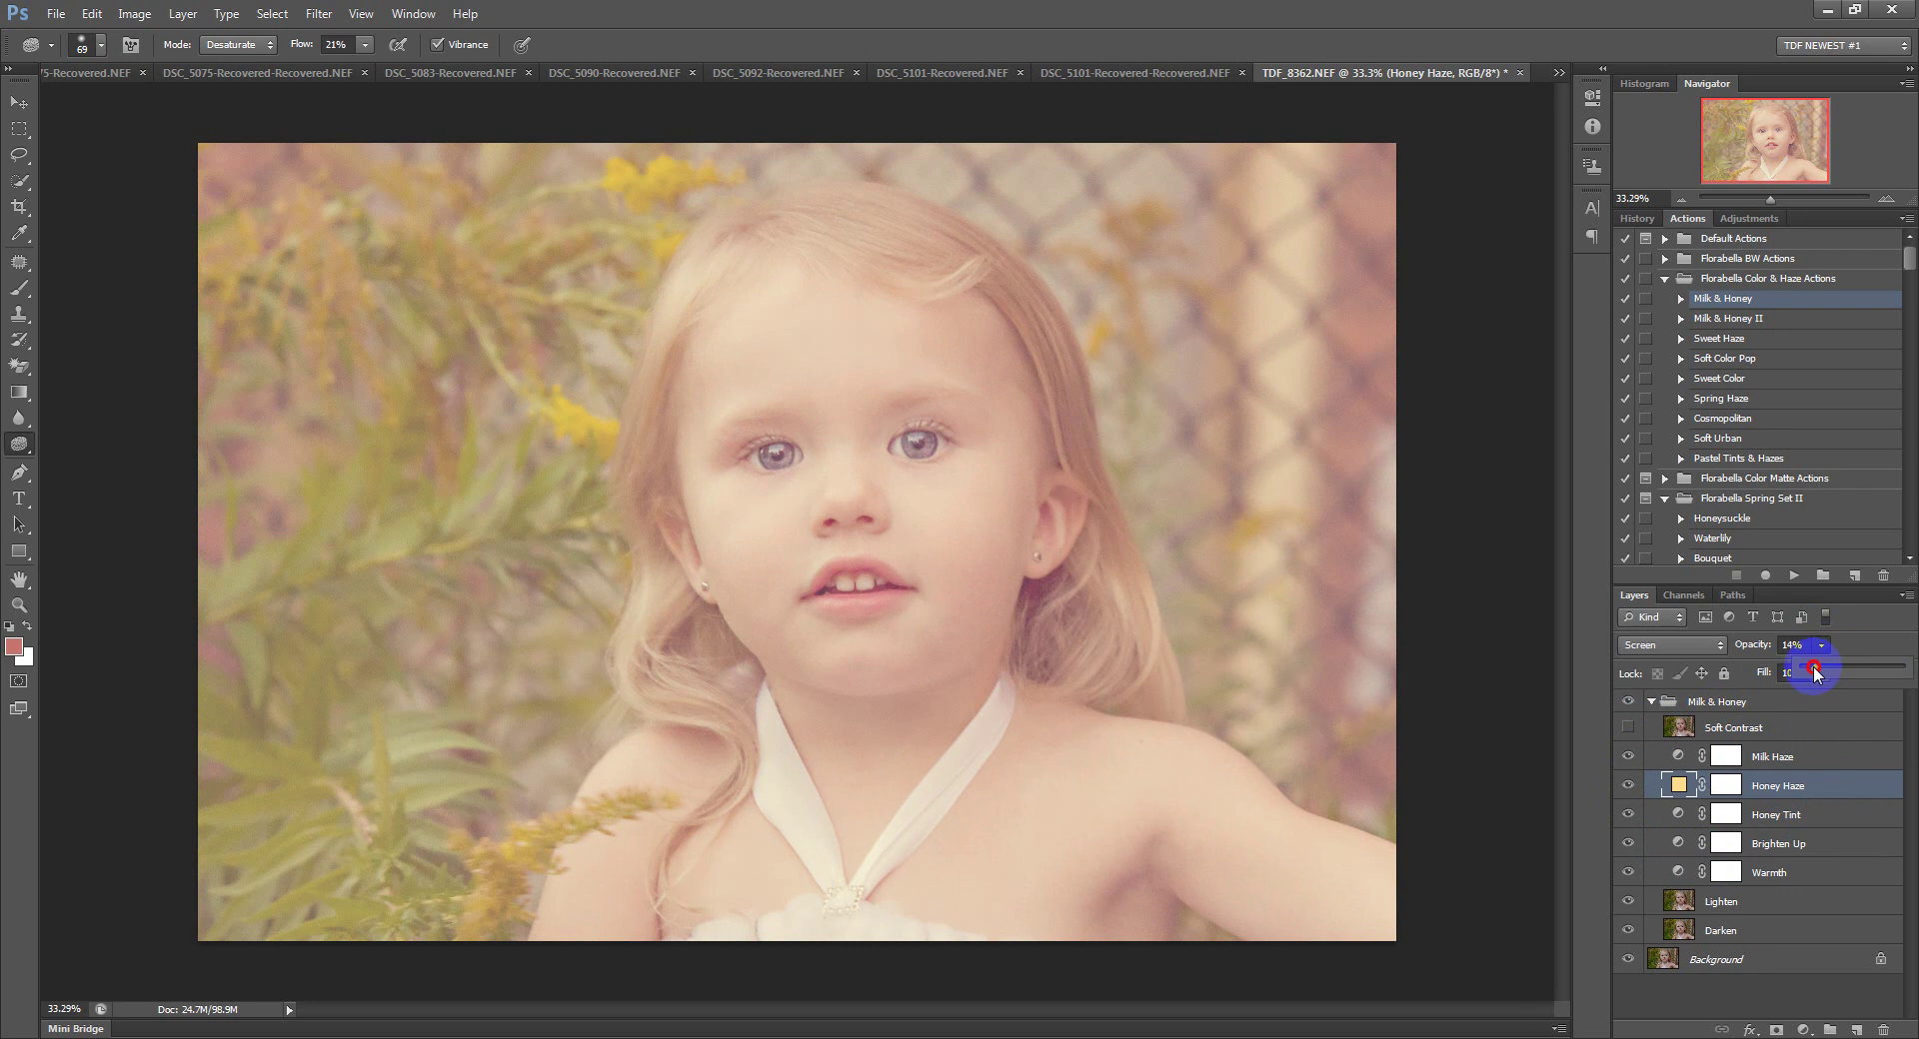
pyautogui.moveTo(1815, 672); pyautogui.dragTo(1813, 671)
pyautogui.click(1628, 728)
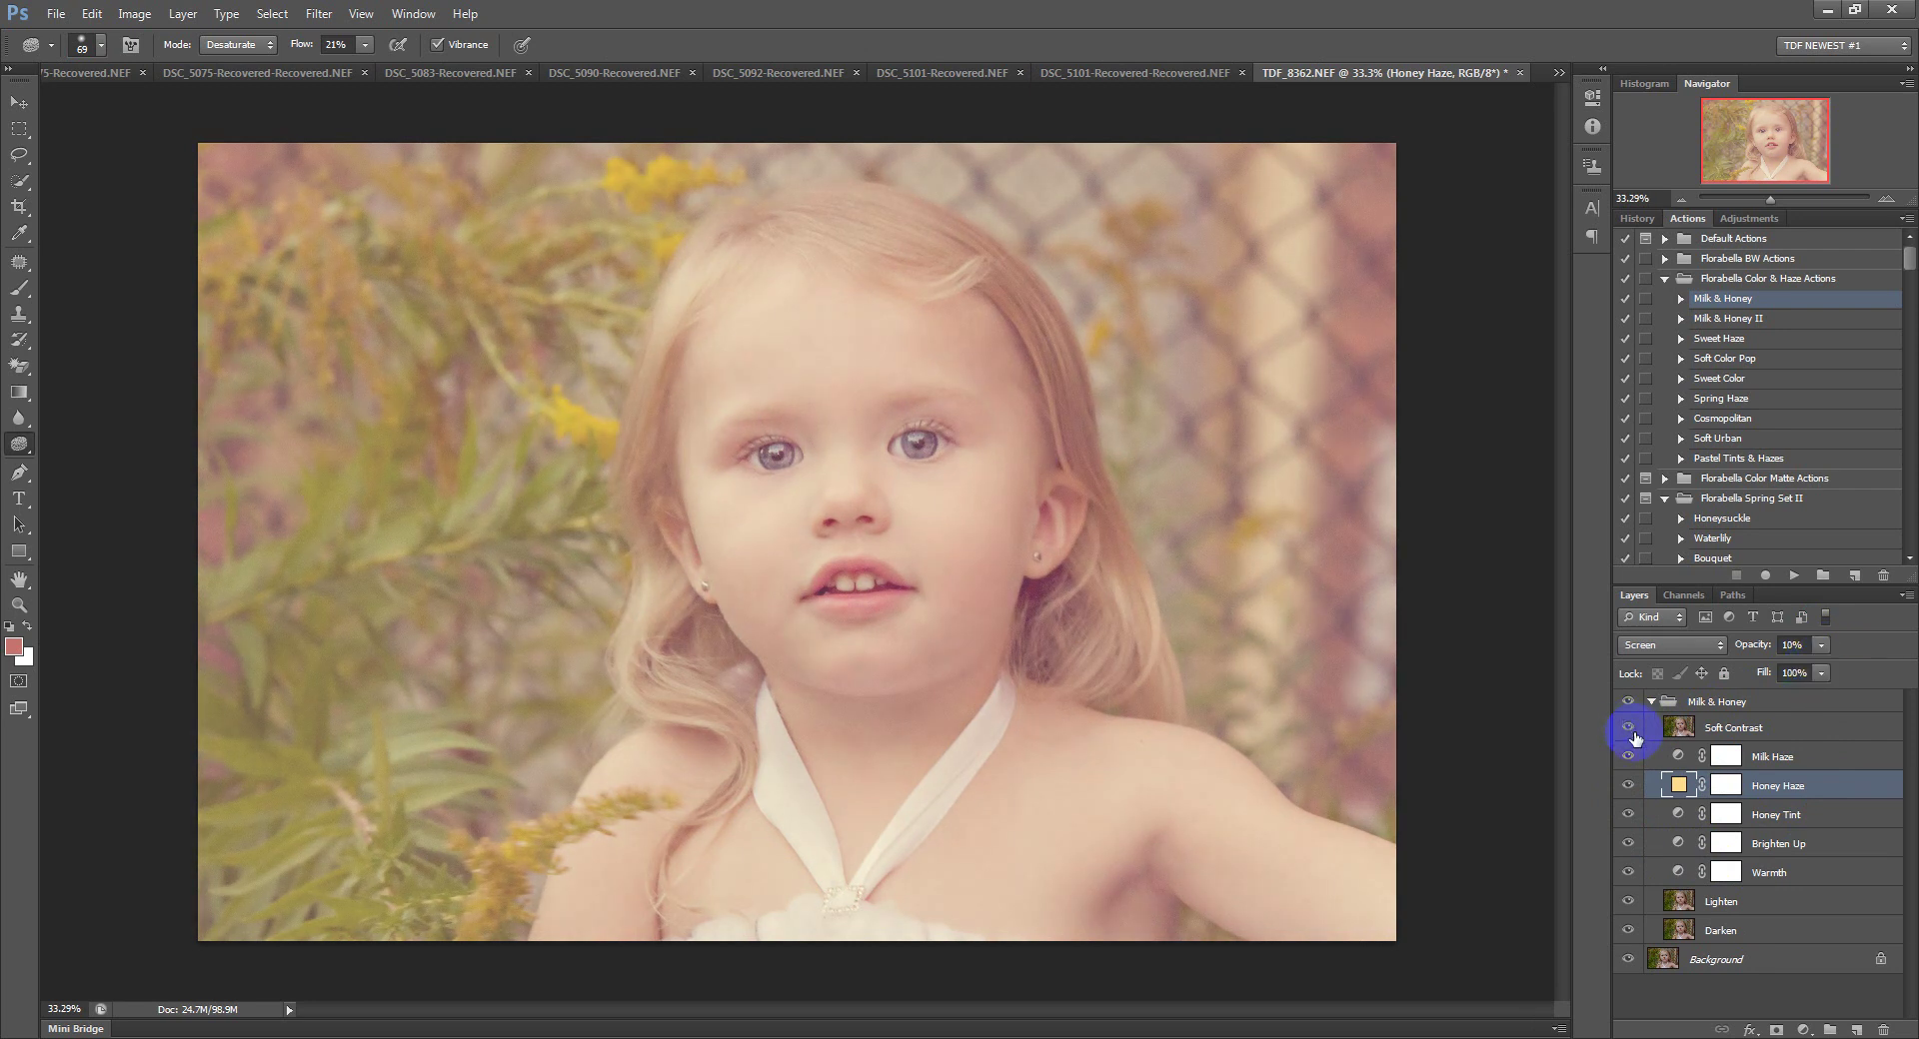
# Hide the Honey Tint layer and set the Milk & Honey group's opacity to 75%.
pyautogui.click(1628, 816)
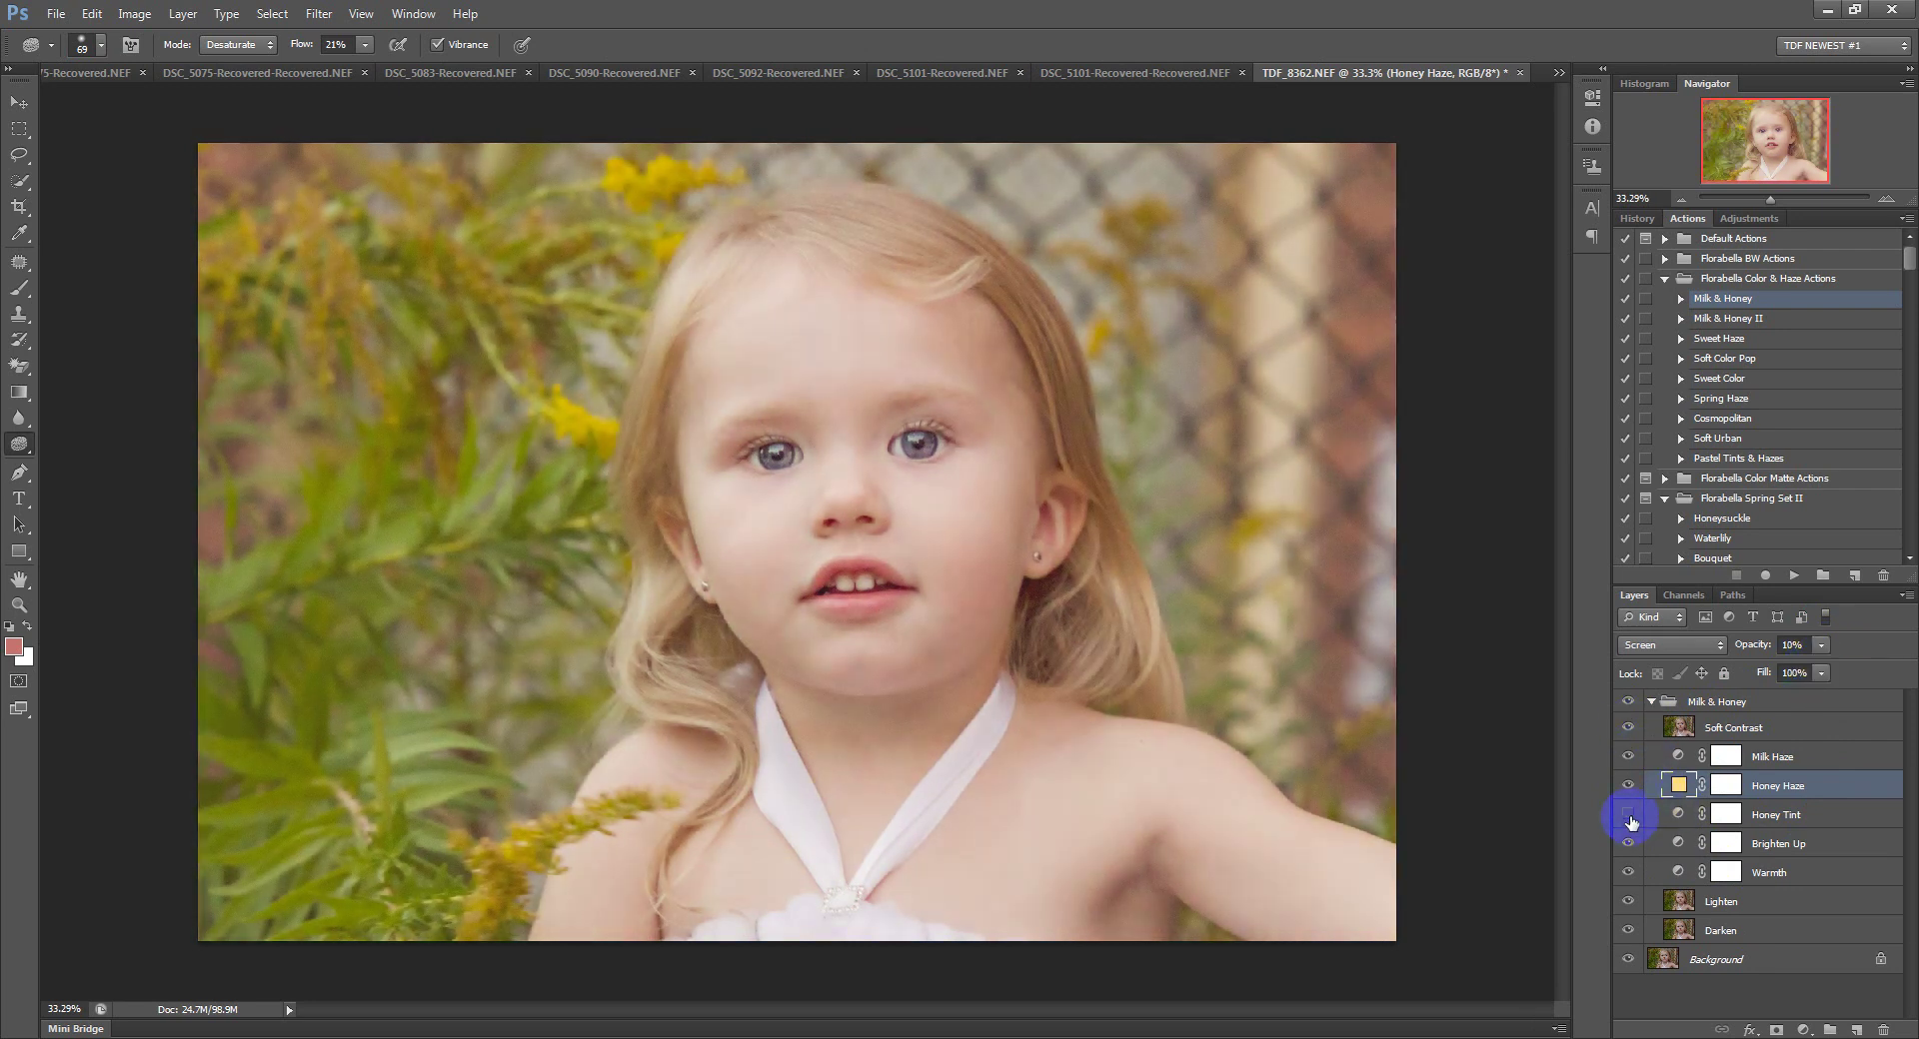
pyautogui.click(1784, 761)
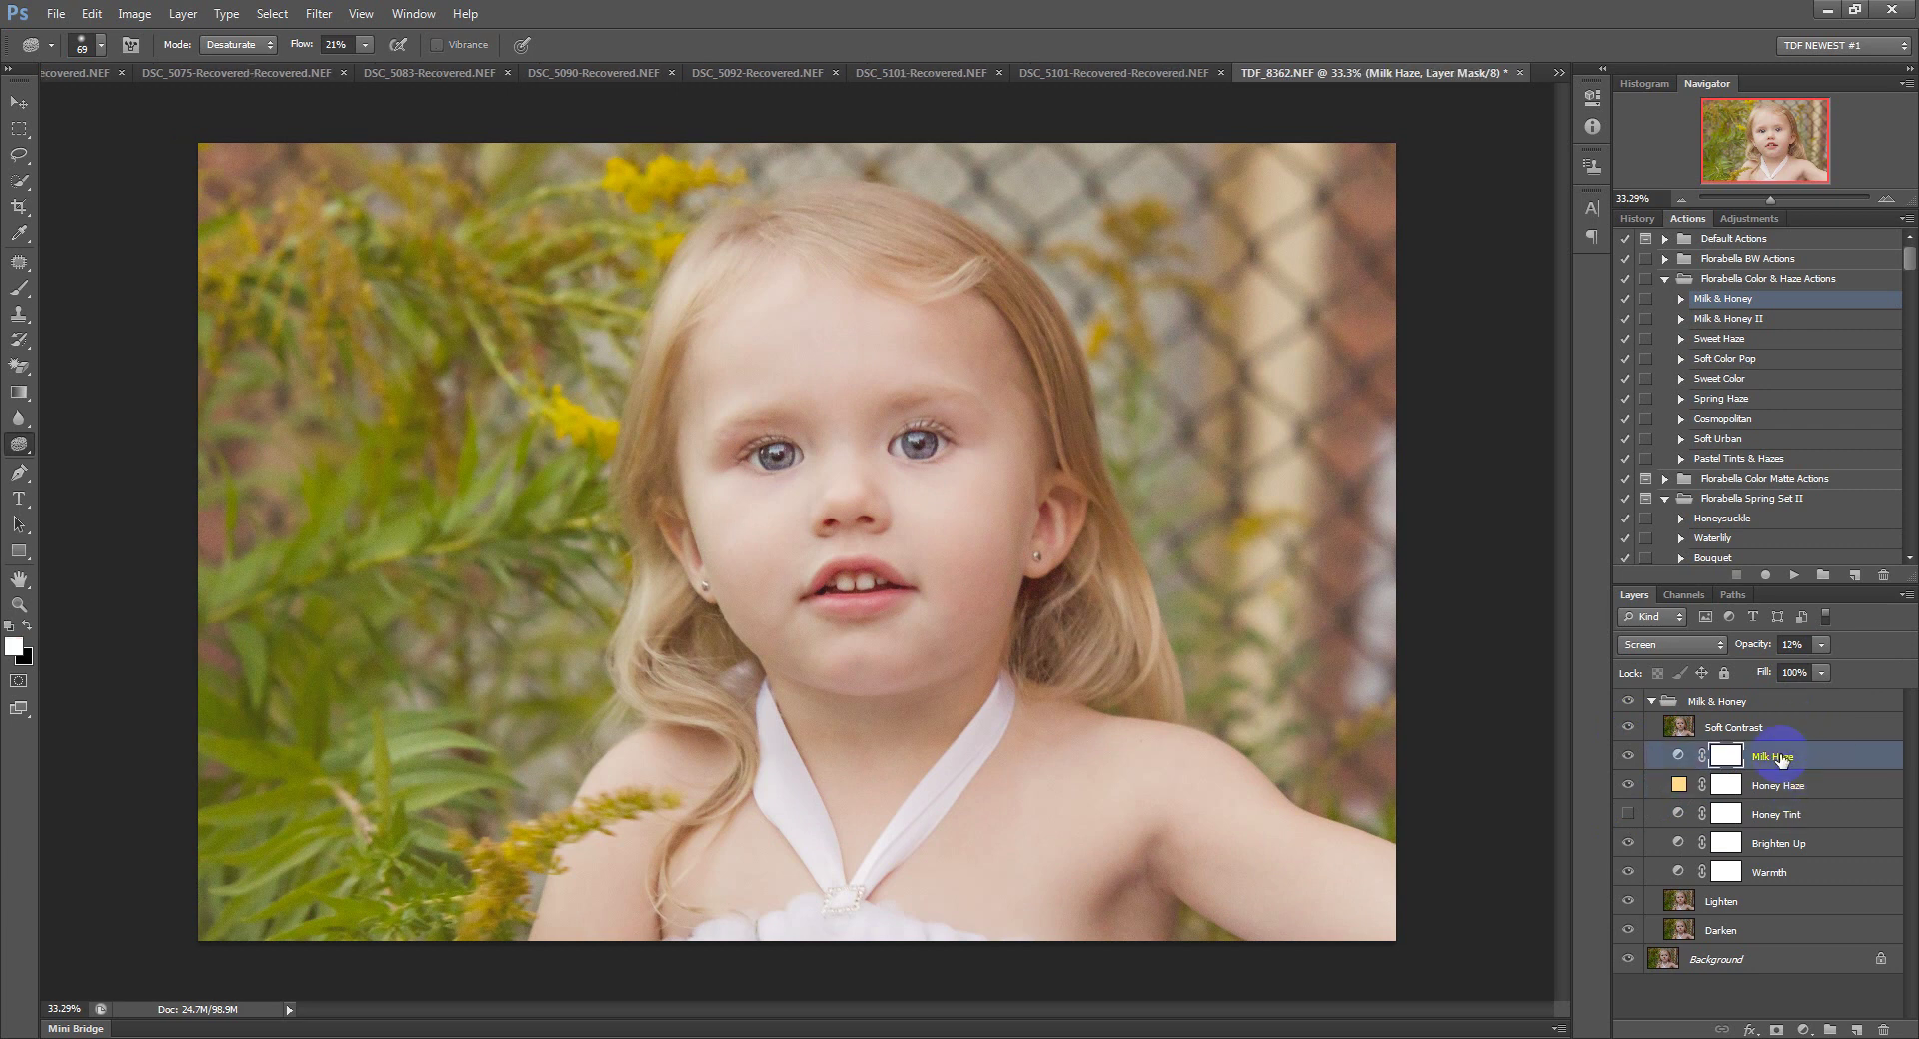
pyautogui.click(1719, 701)
pyautogui.click(1822, 645)
pyautogui.moveTo(1822, 674); pyautogui.dragTo(1796, 676)
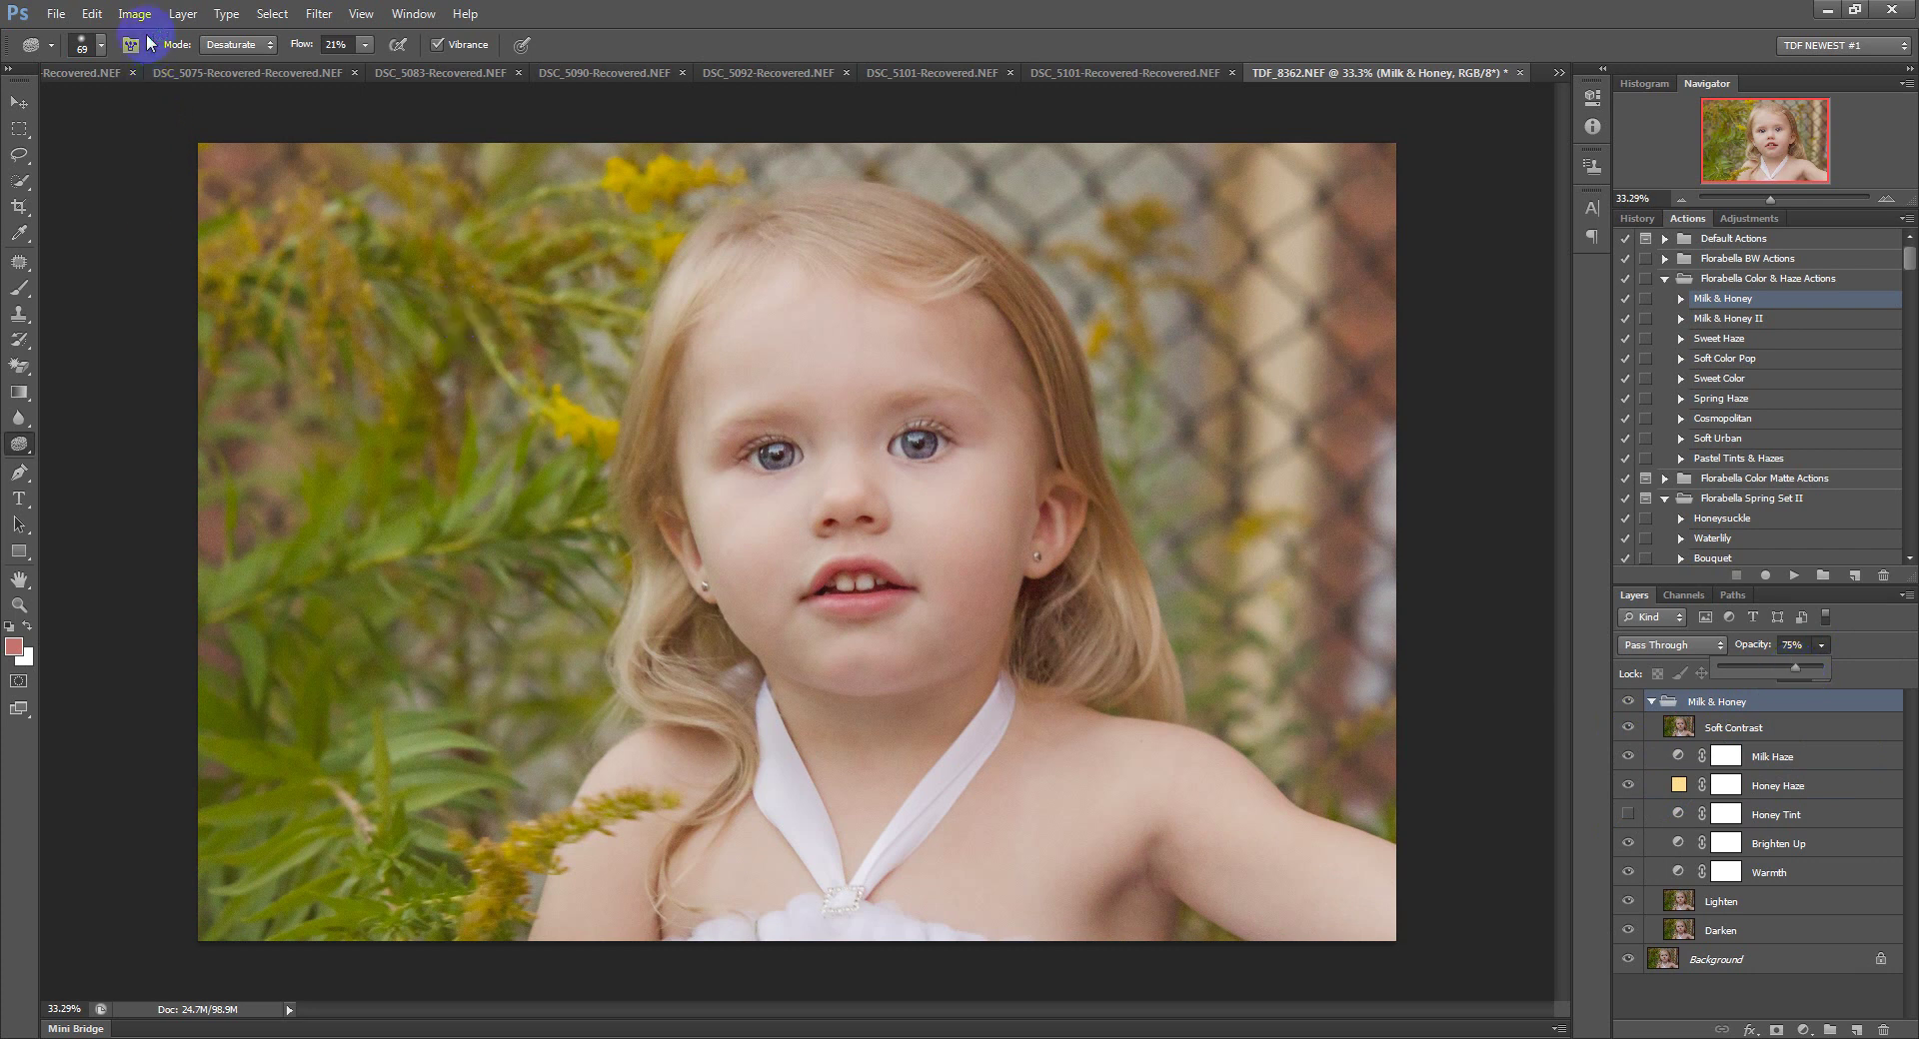
# Merge the visible layers into the Background and apply Brightness/Contrast to it with a contrast of 13.
pyautogui.rightClick(1758, 962)
pyautogui.click(1769, 952)
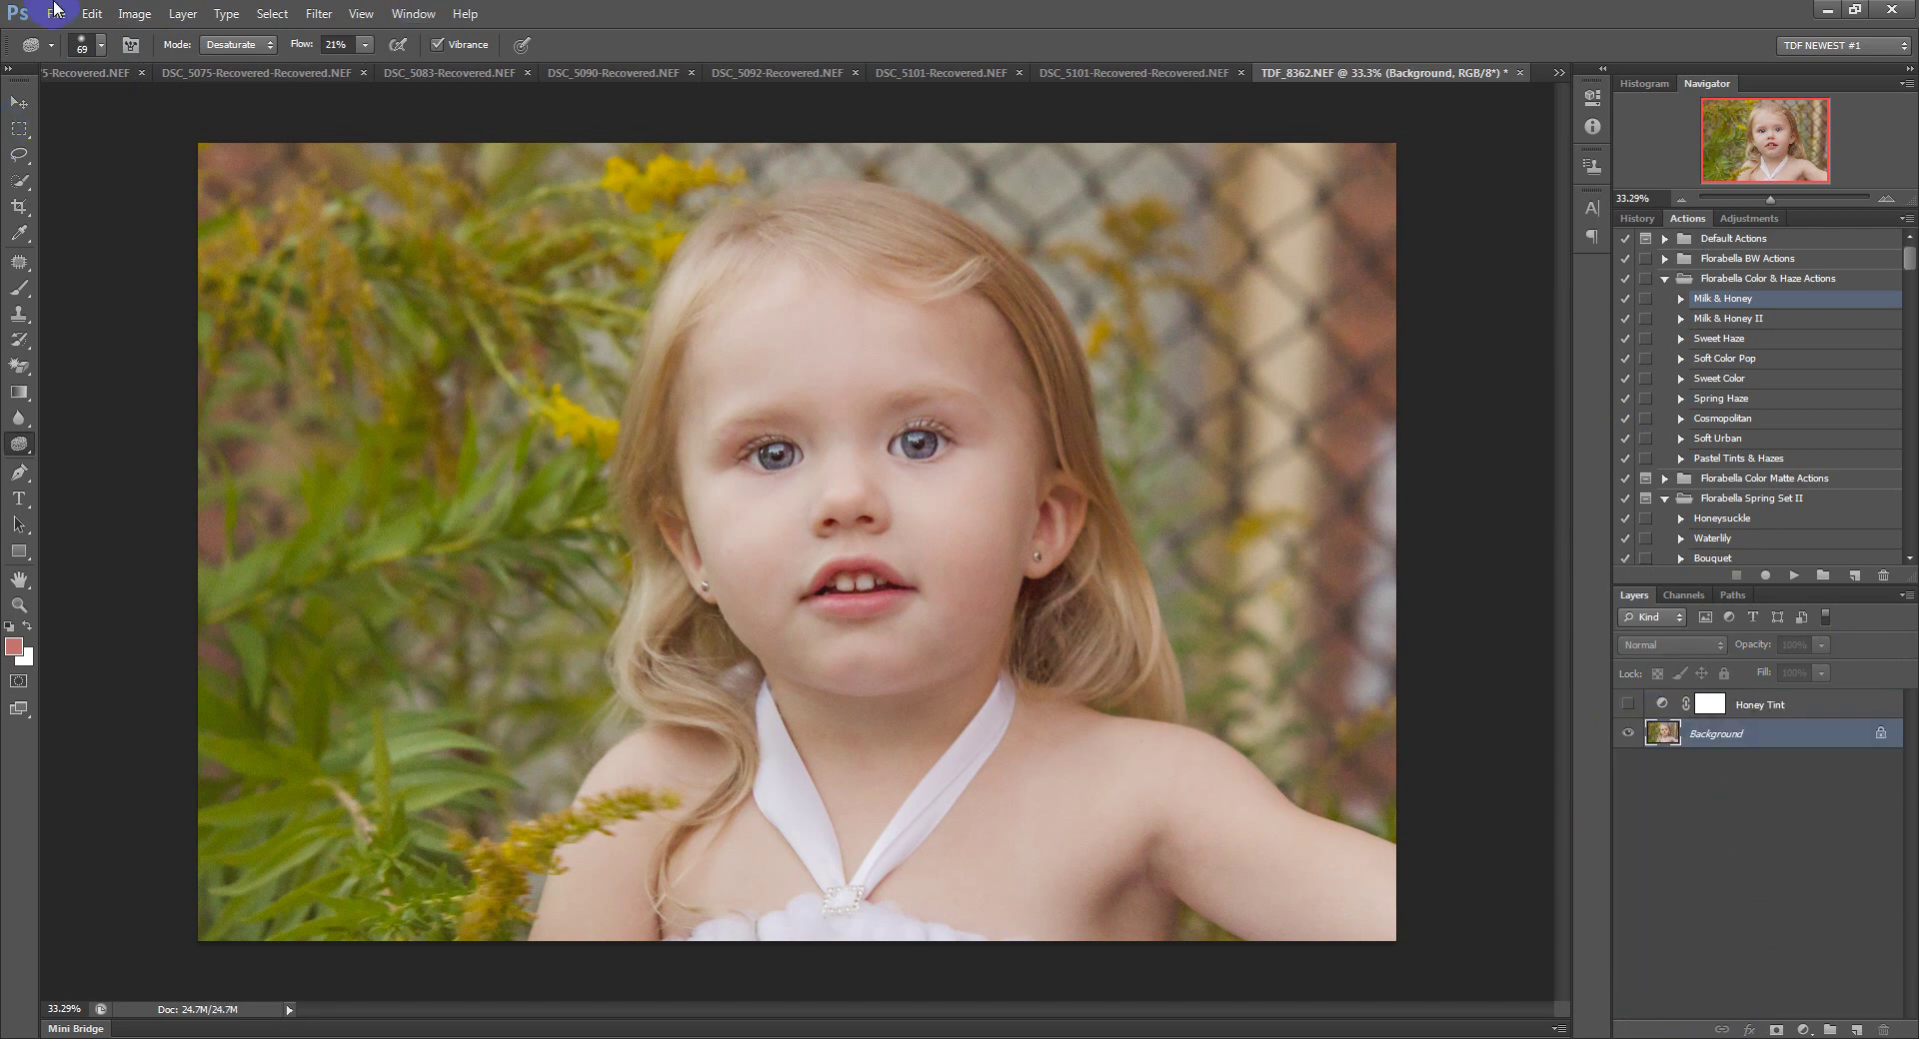
pyautogui.click(134, 13)
pyautogui.moveTo(190, 67)
pyautogui.click(388, 64)
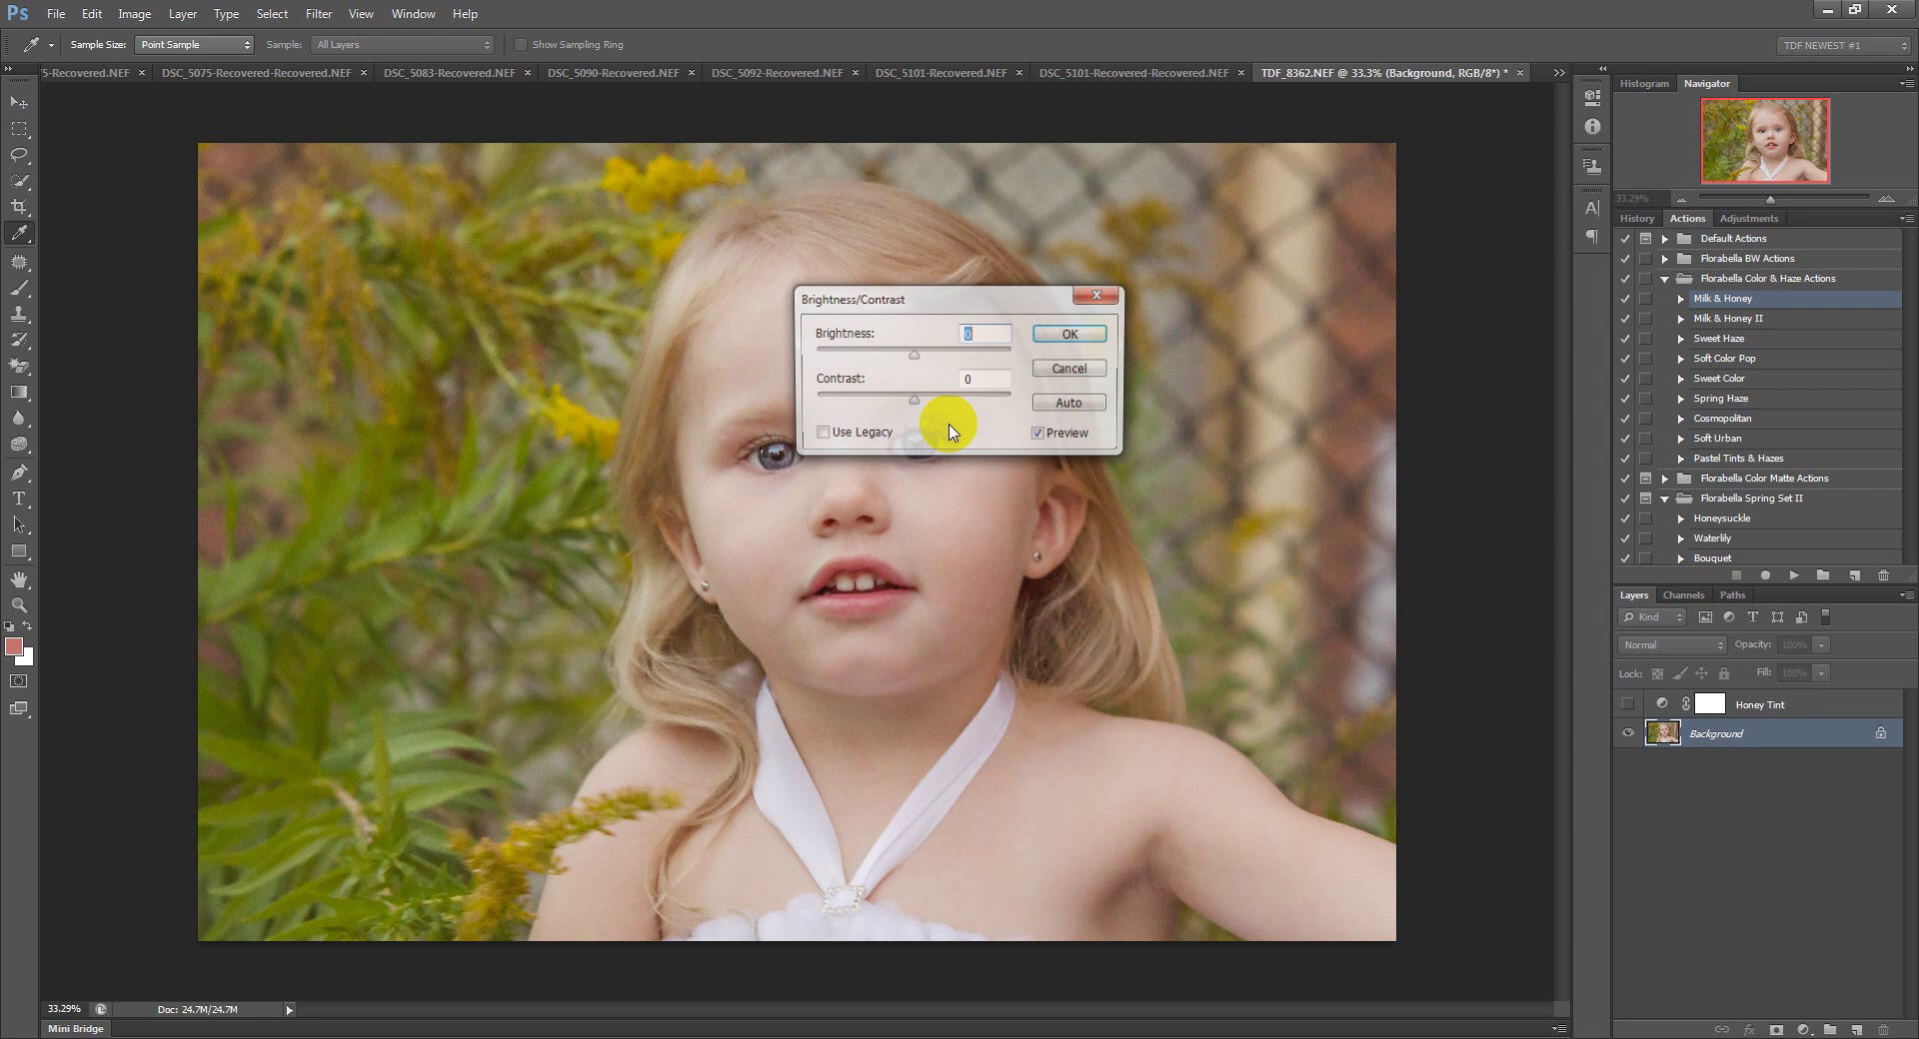
pyautogui.moveTo(909, 410); pyautogui.dragTo(926, 406)
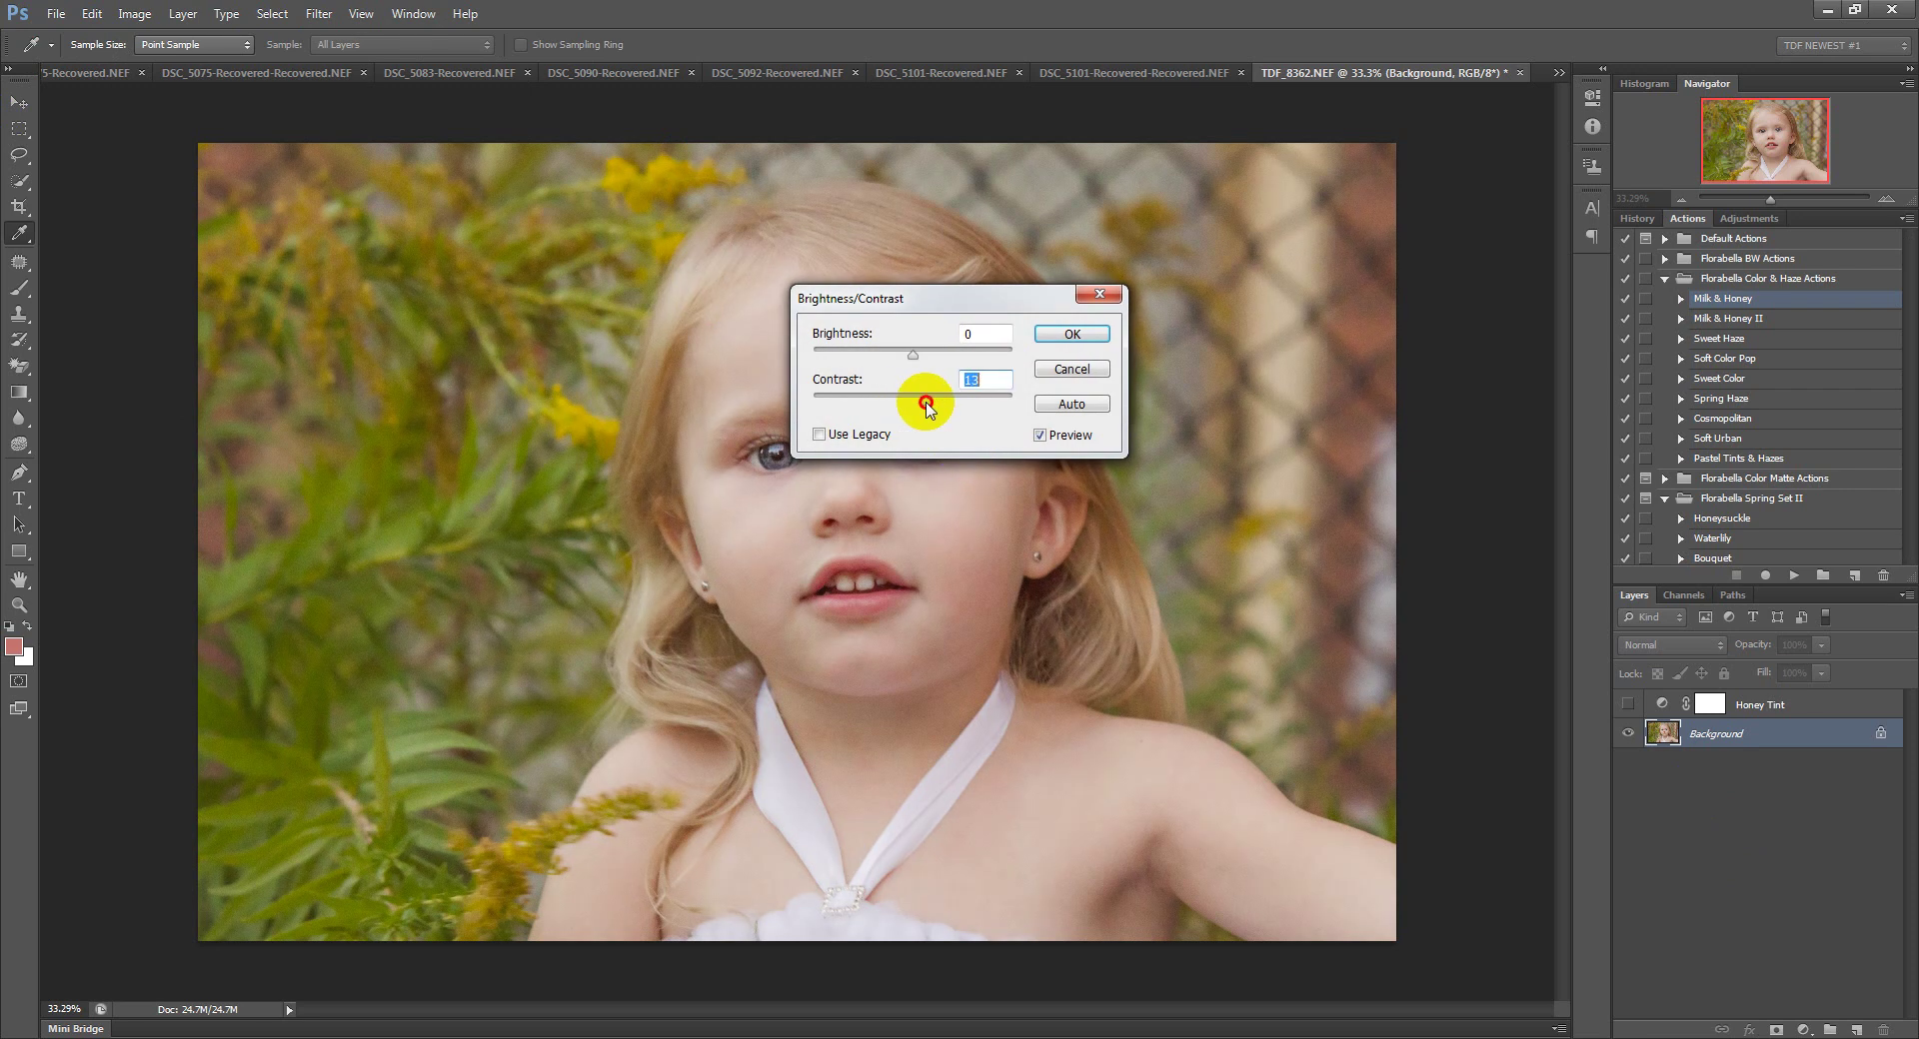
pyautogui.moveTo(927, 307); pyautogui.dragTo(1157, 220)
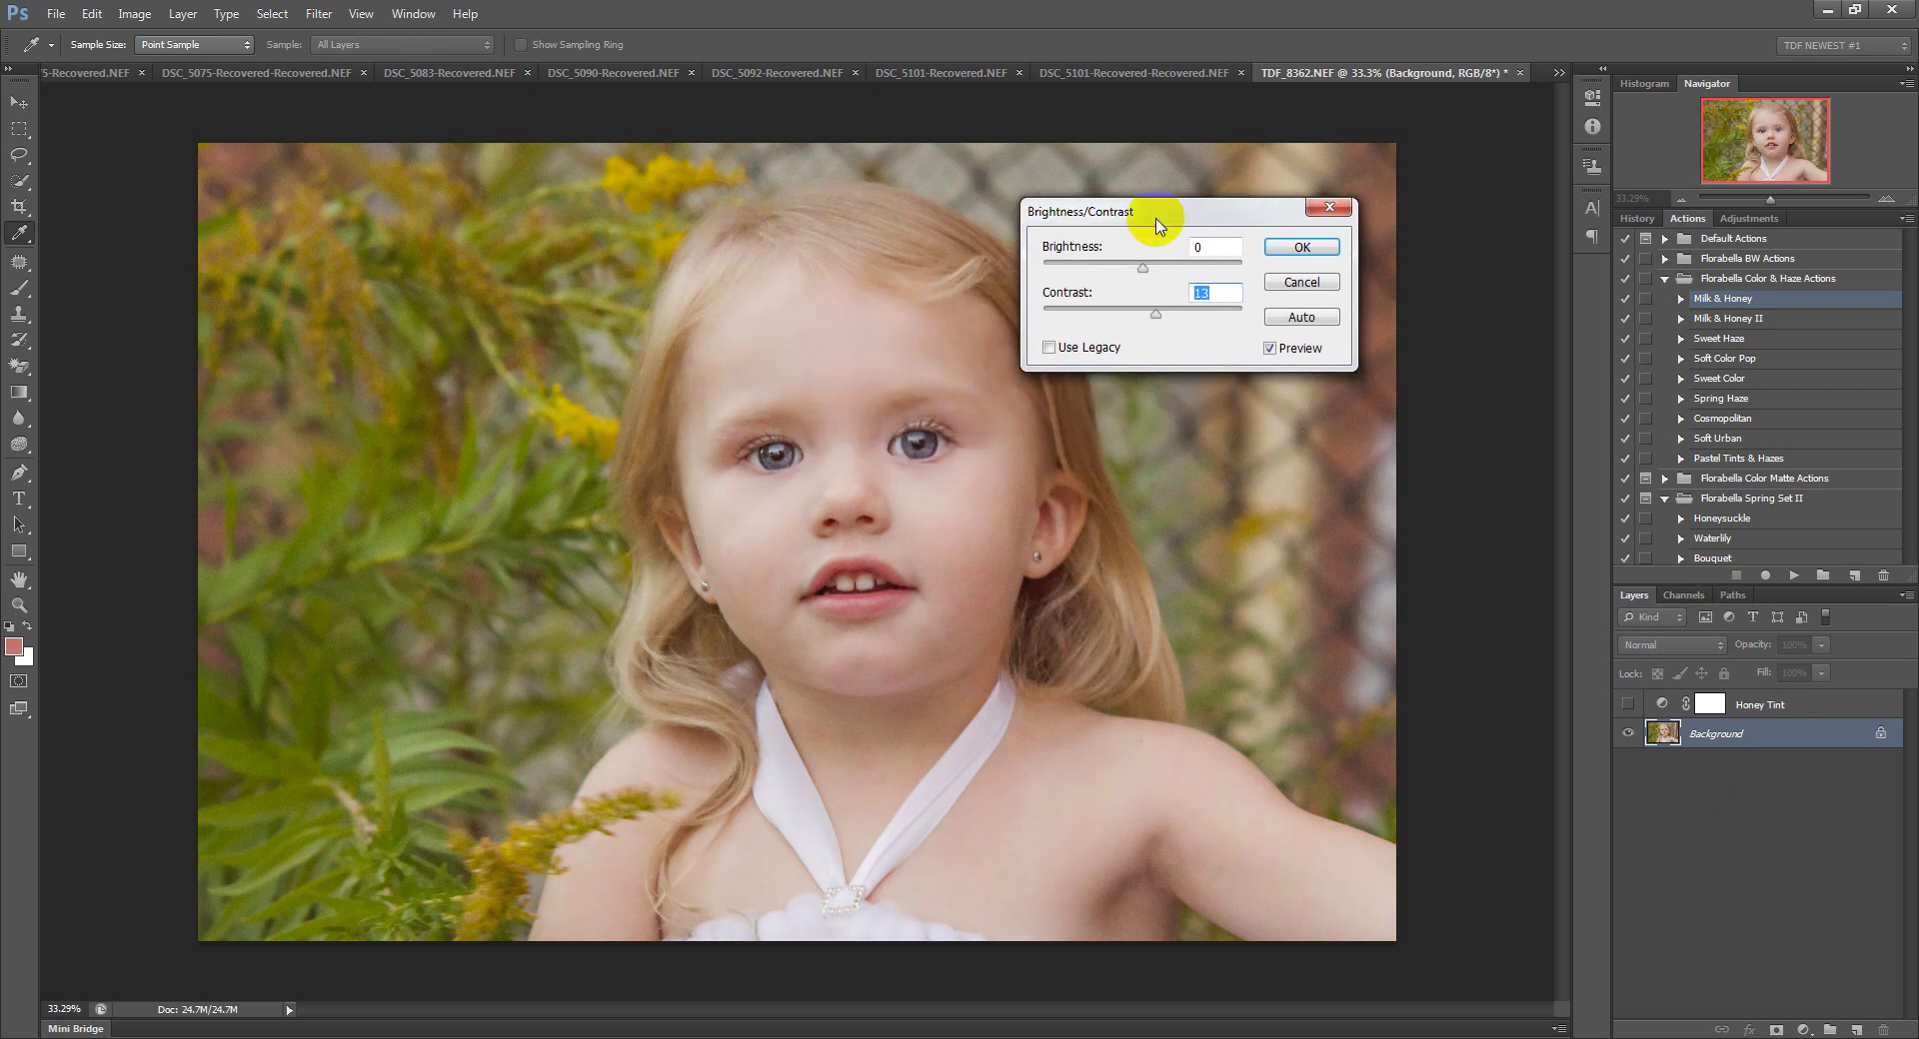
pyautogui.click(1285, 257)
pyautogui.press('o')
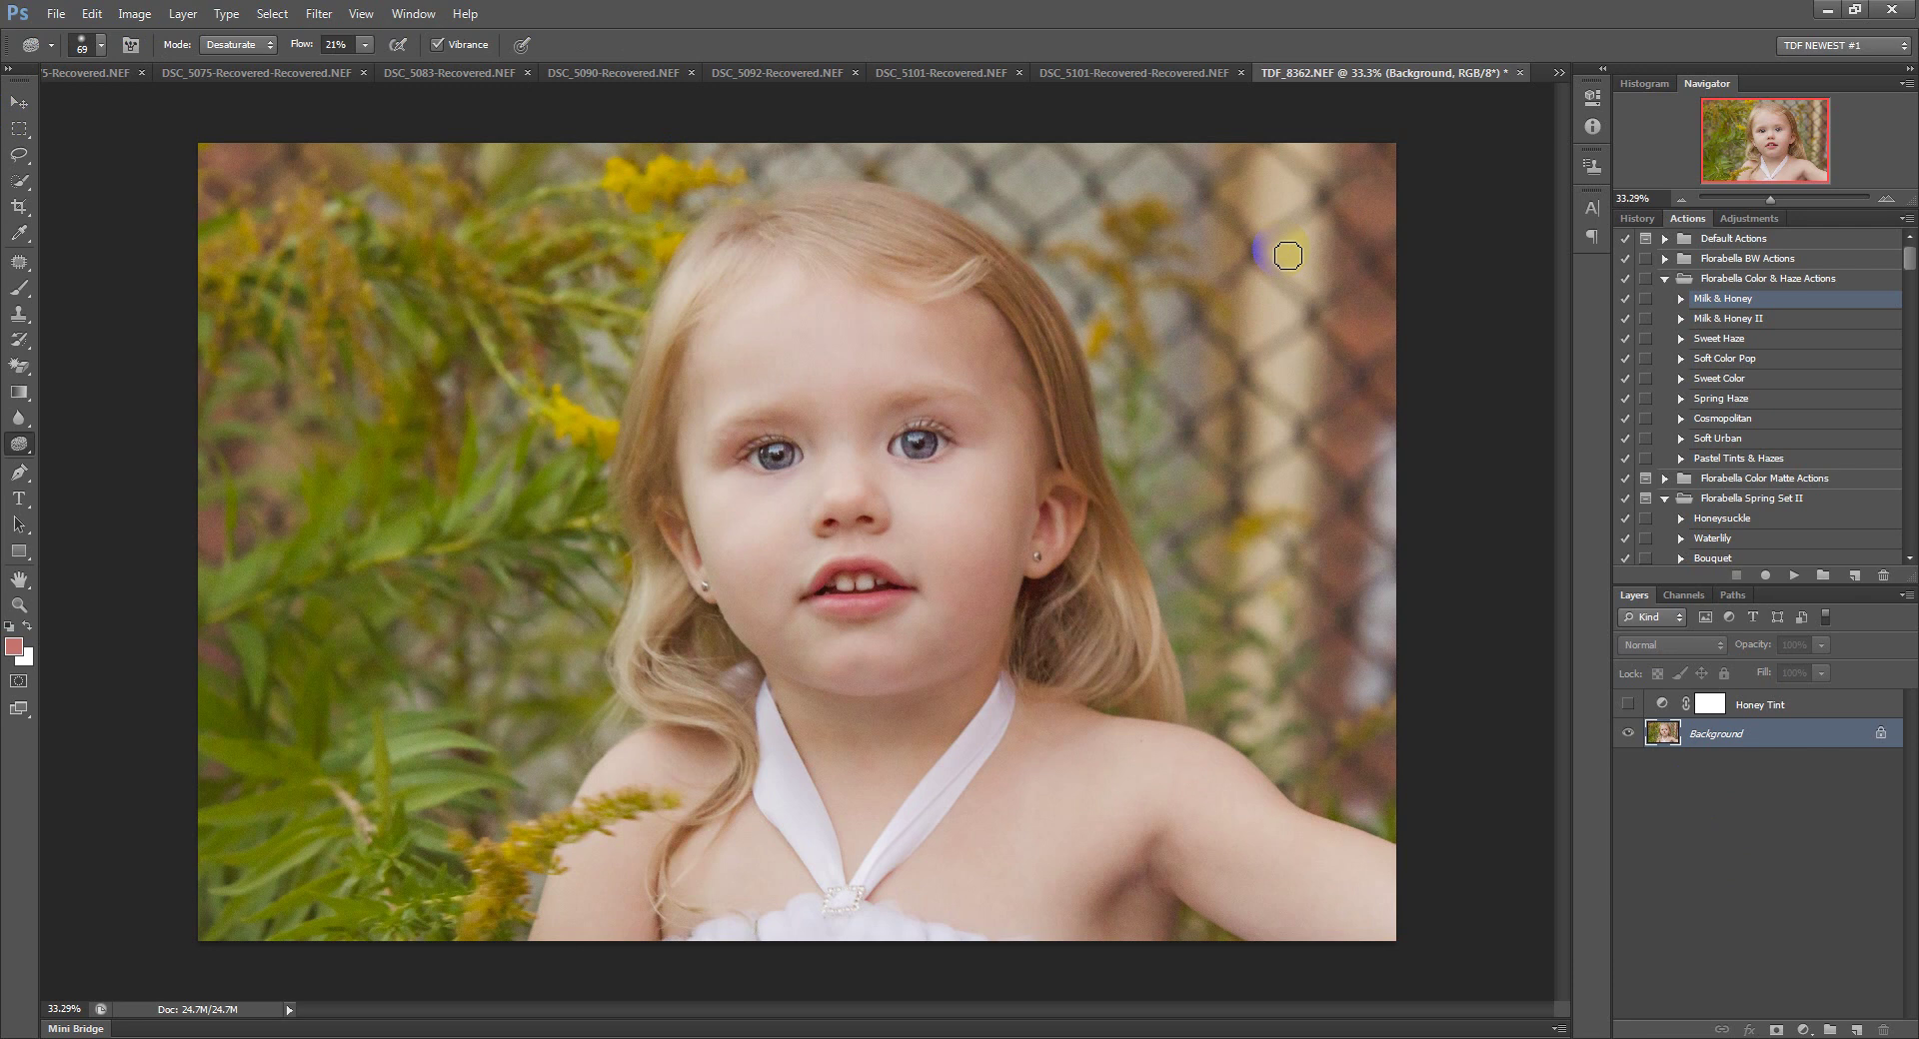
# Switch to the open Windows Explorer folder windows.
pyautogui.moveTo(375, 1035)
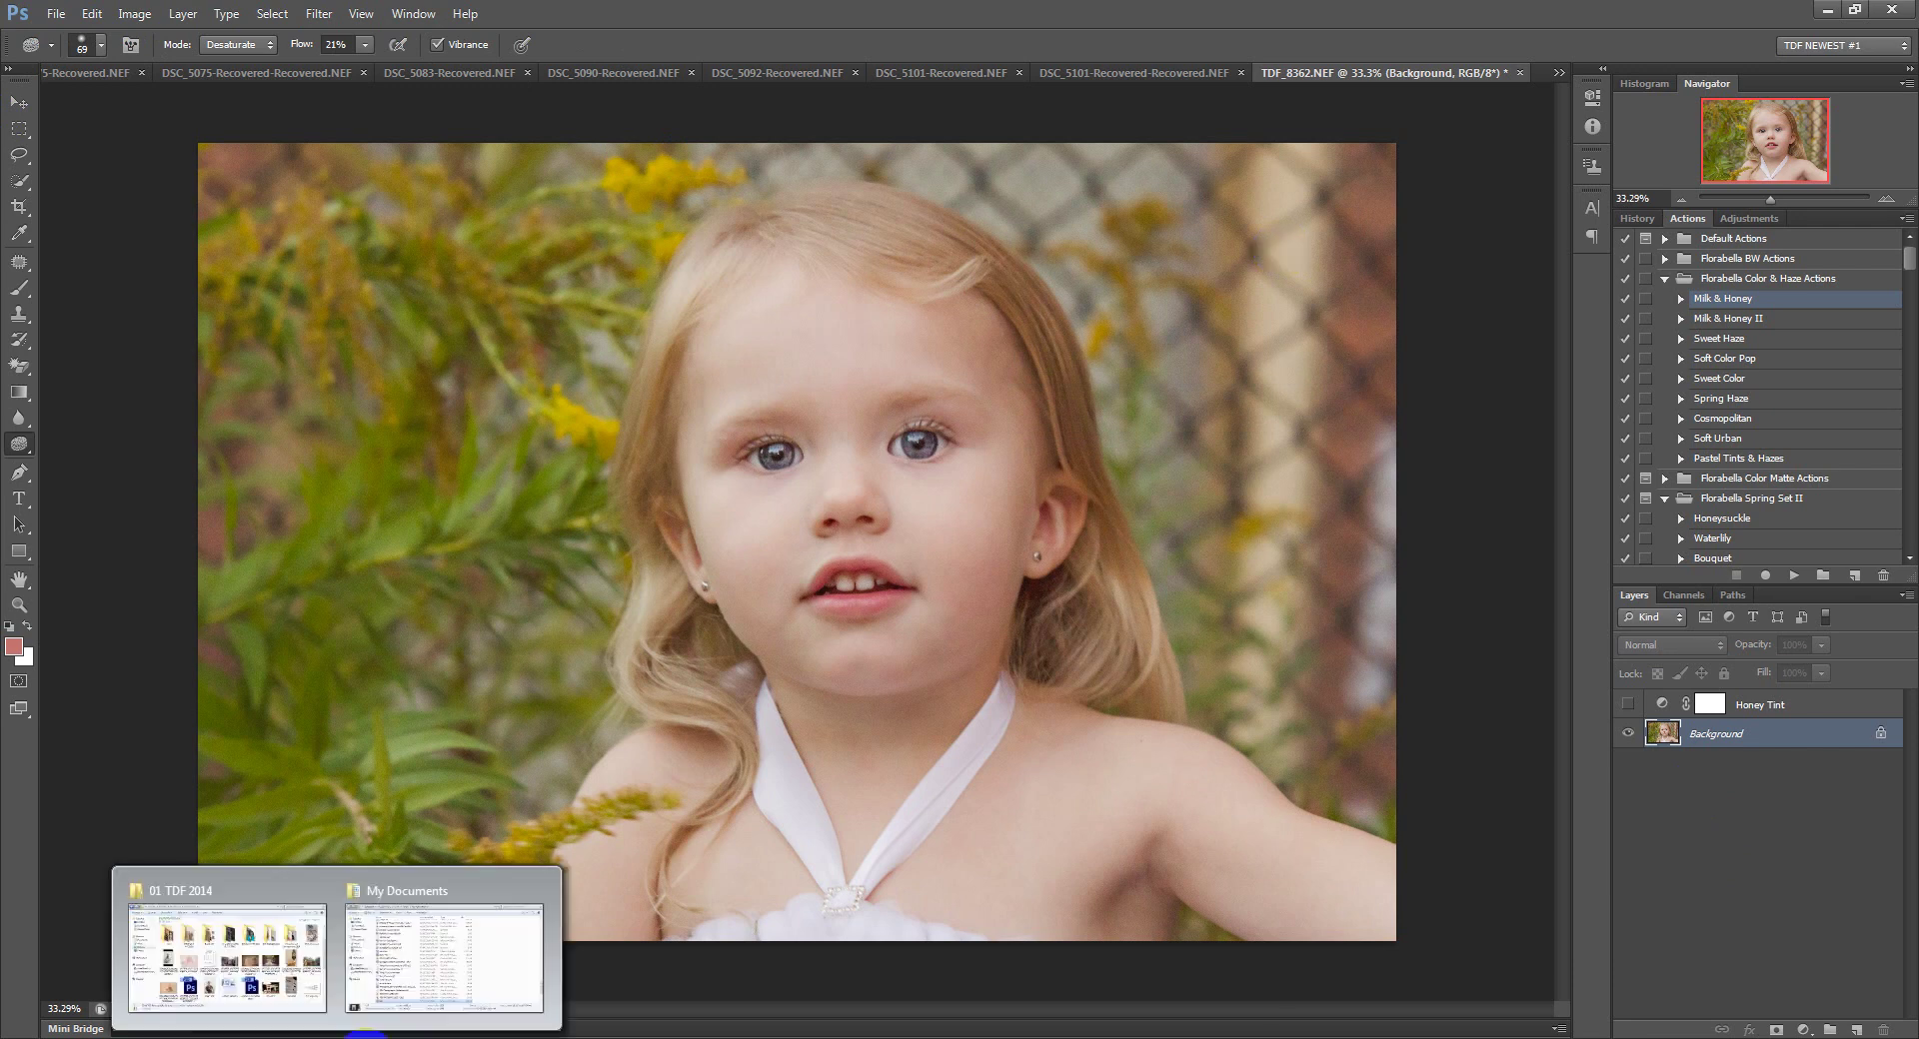